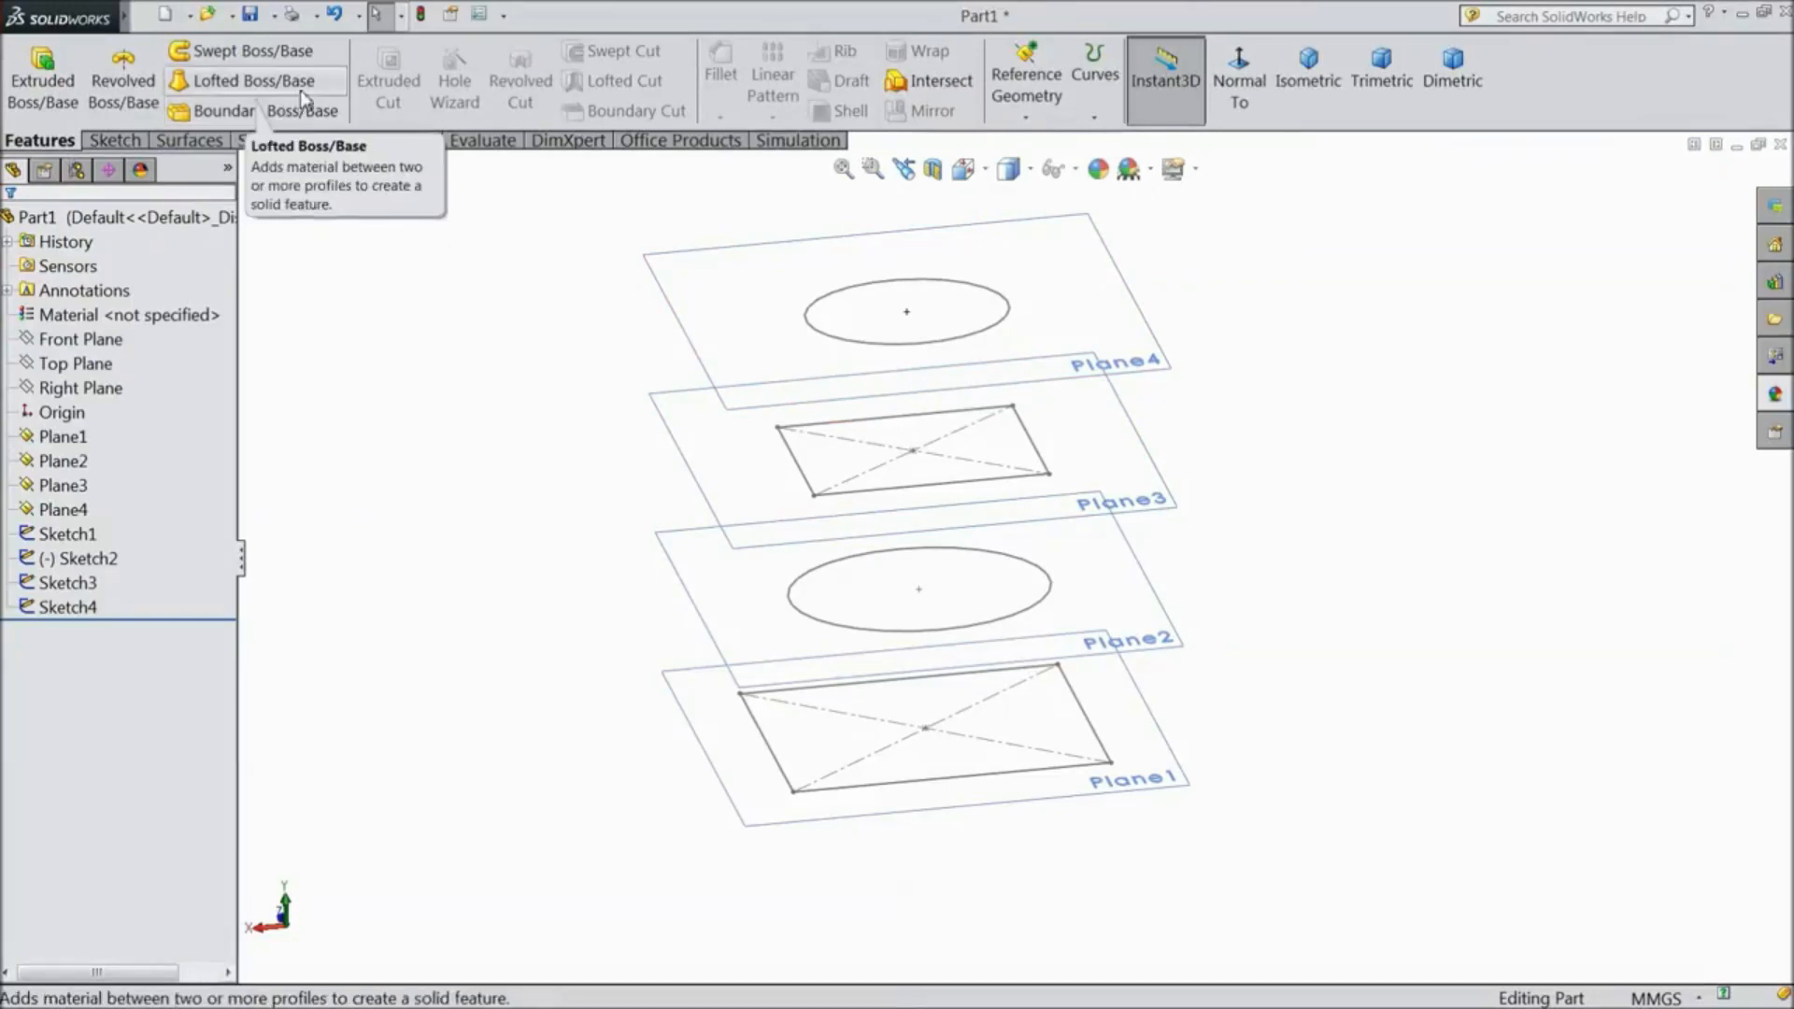
# - Hide the four reference planes, Plane1 to Plane4, leaving only the profile sketches displayed
pyautogui.moveTo(1251, 584)
pyautogui.mouseDown(button='middle')
pyautogui.moveTo(1277, 437)
pyautogui.moveTo(1264, 552)
pyautogui.moveTo(1289, 508)
pyautogui.moveTo(1242, 529)
pyautogui.moveTo(1258, 532)
pyautogui.moveTo(1174, 408)
pyautogui.moveTo(1168, 482)
pyautogui.mouseUp(button='middle')
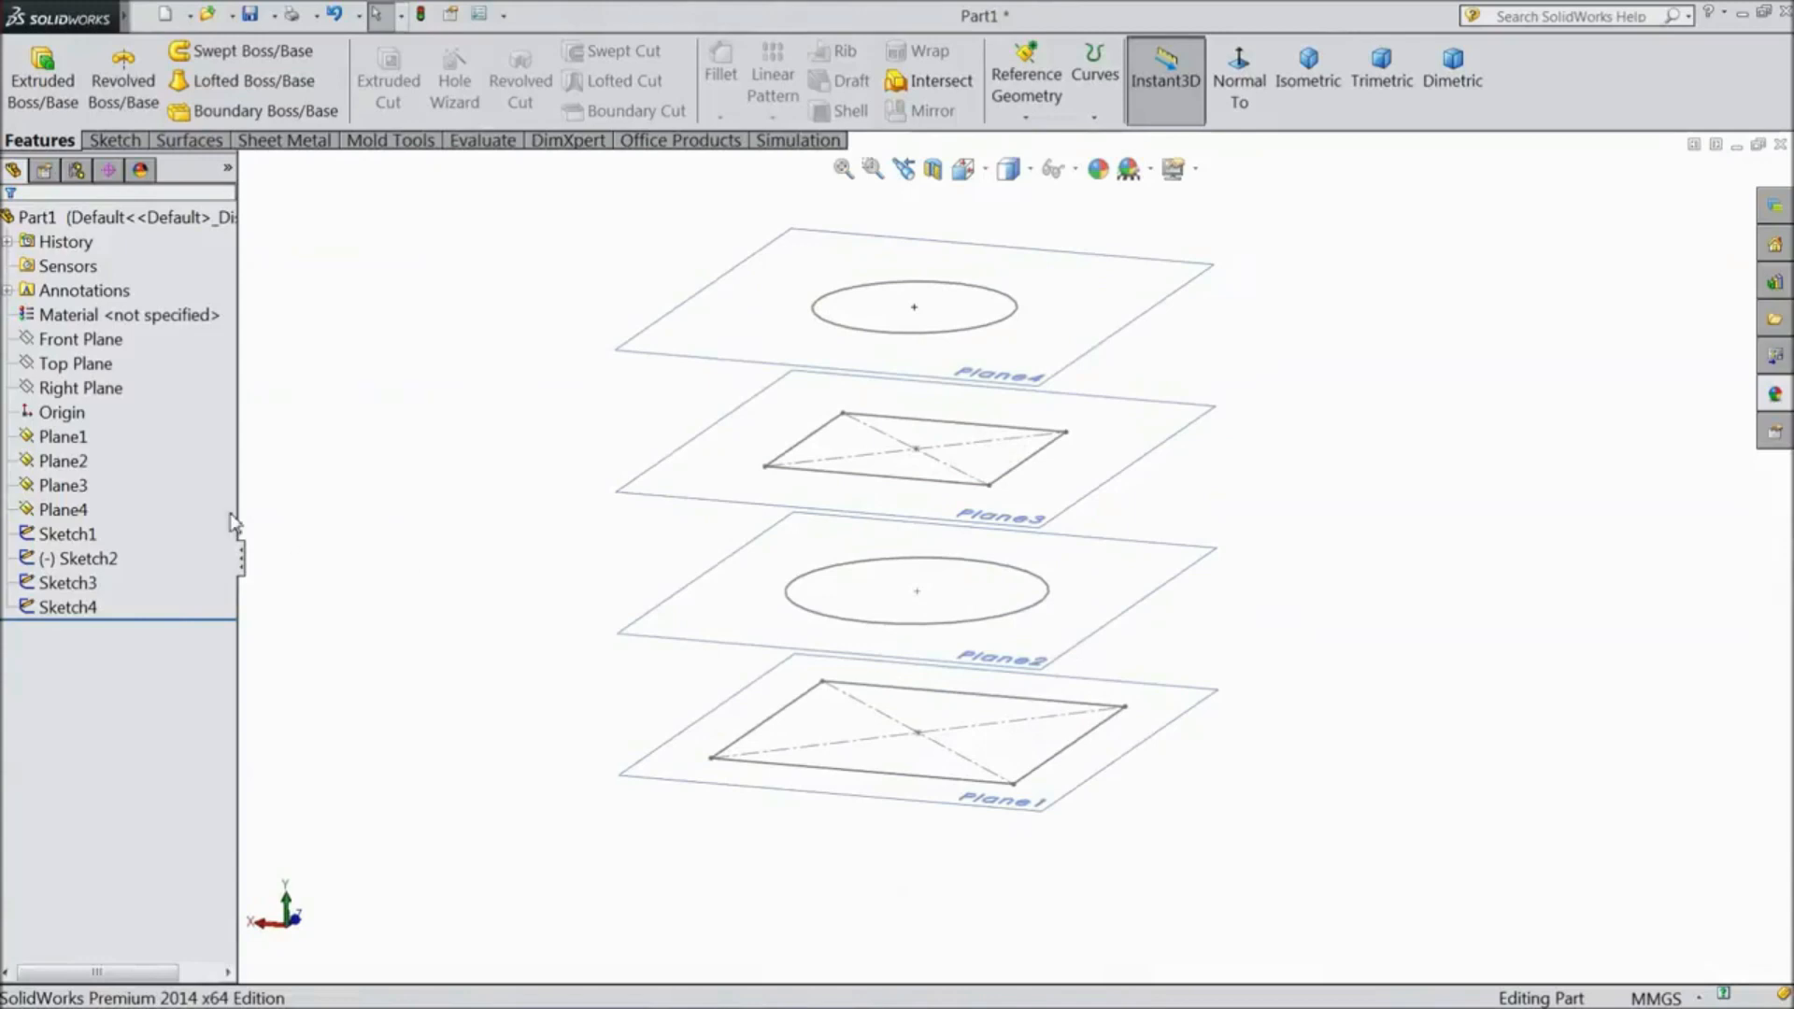
pyautogui.moveTo(67, 519); pyautogui.dragTo(66, 522)
pyautogui.rightClick(66, 497)
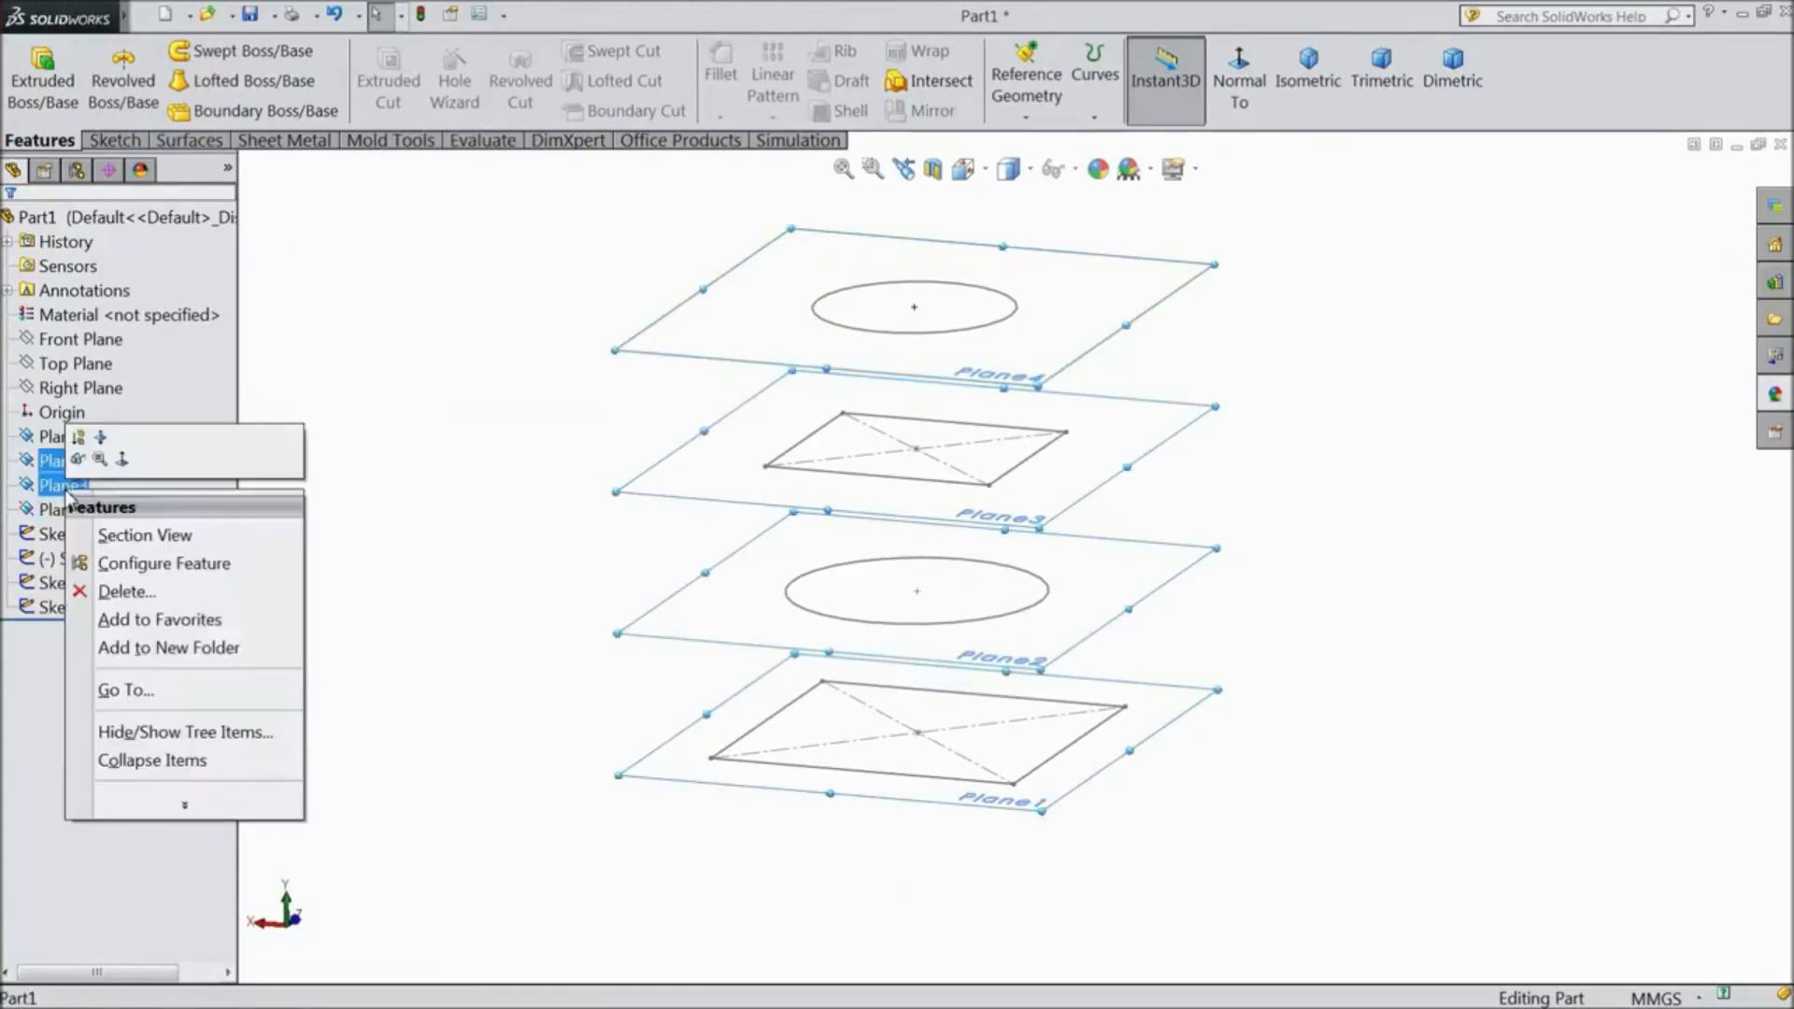
pyautogui.click(79, 462)
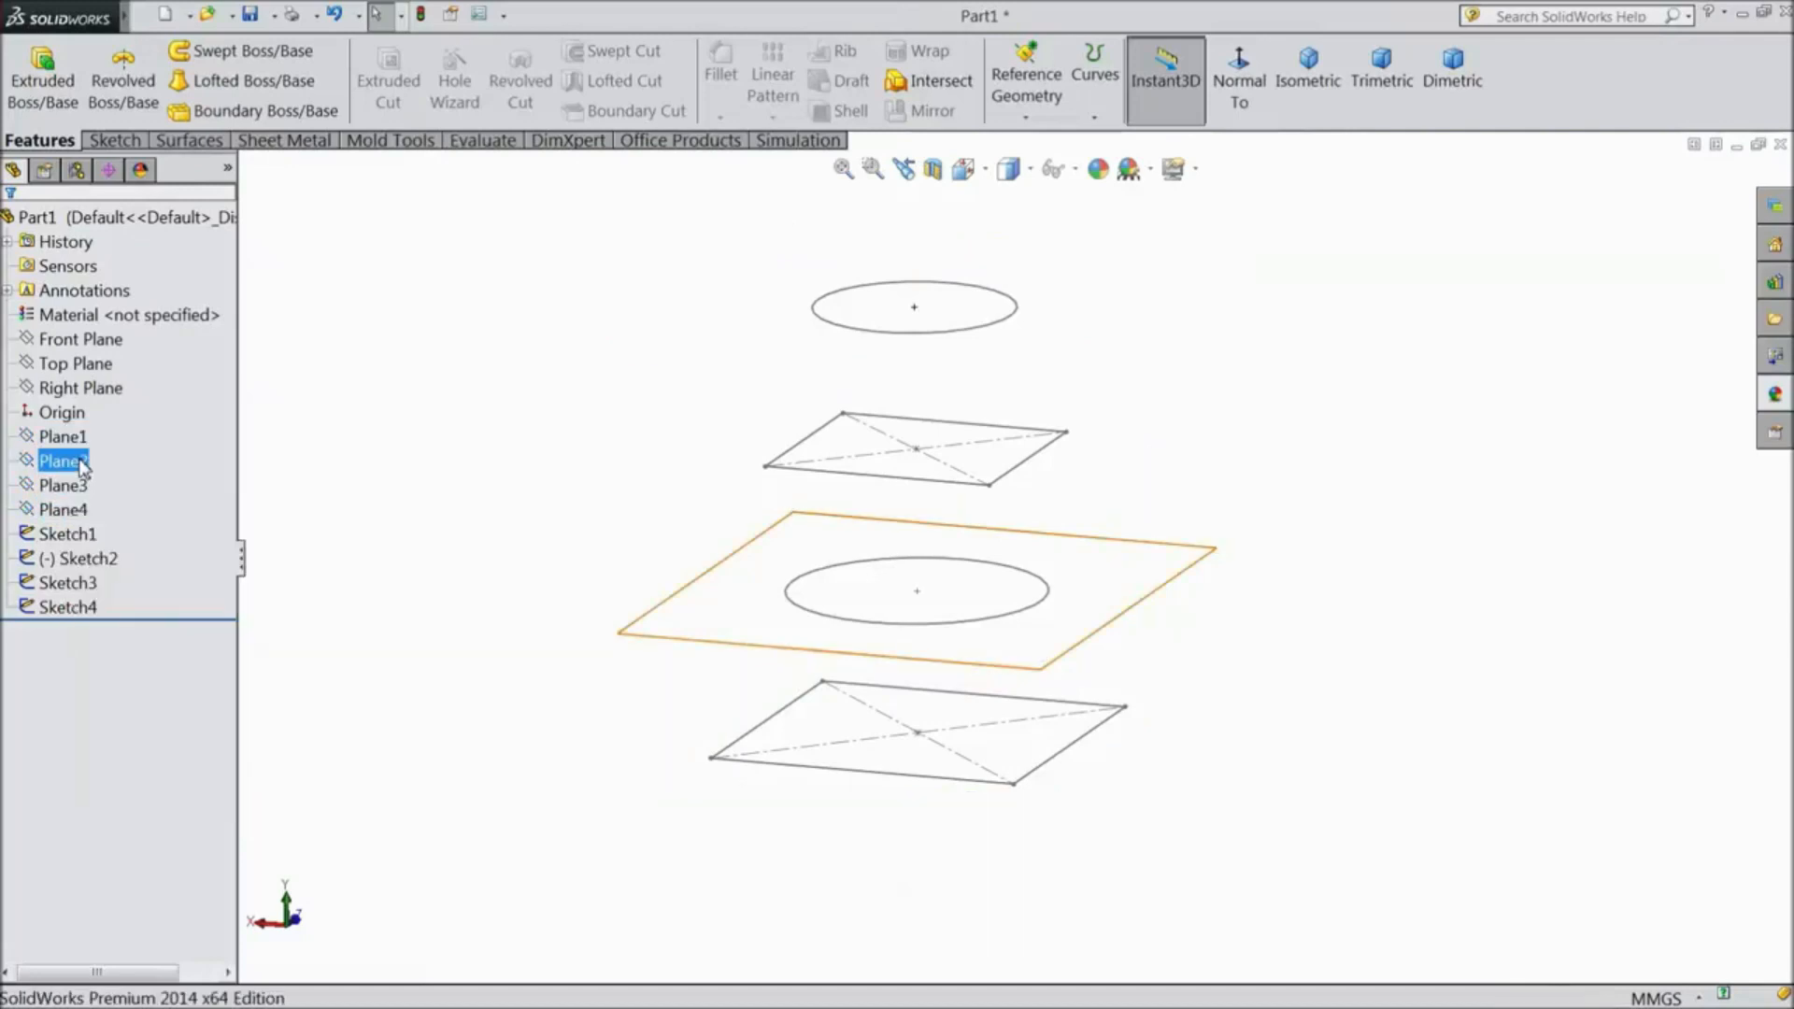
# - Start a new sketch on the Right Plane and orient the view normal to it
pyautogui.moveTo(1094, 442)
pyautogui.mouseDown(button='middle')
pyautogui.moveTo(1093, 289)
pyautogui.moveTo(1053, 457)
pyautogui.moveTo(1018, 342)
pyautogui.moveTo(1005, 393)
pyautogui.mouseUp(button='middle')
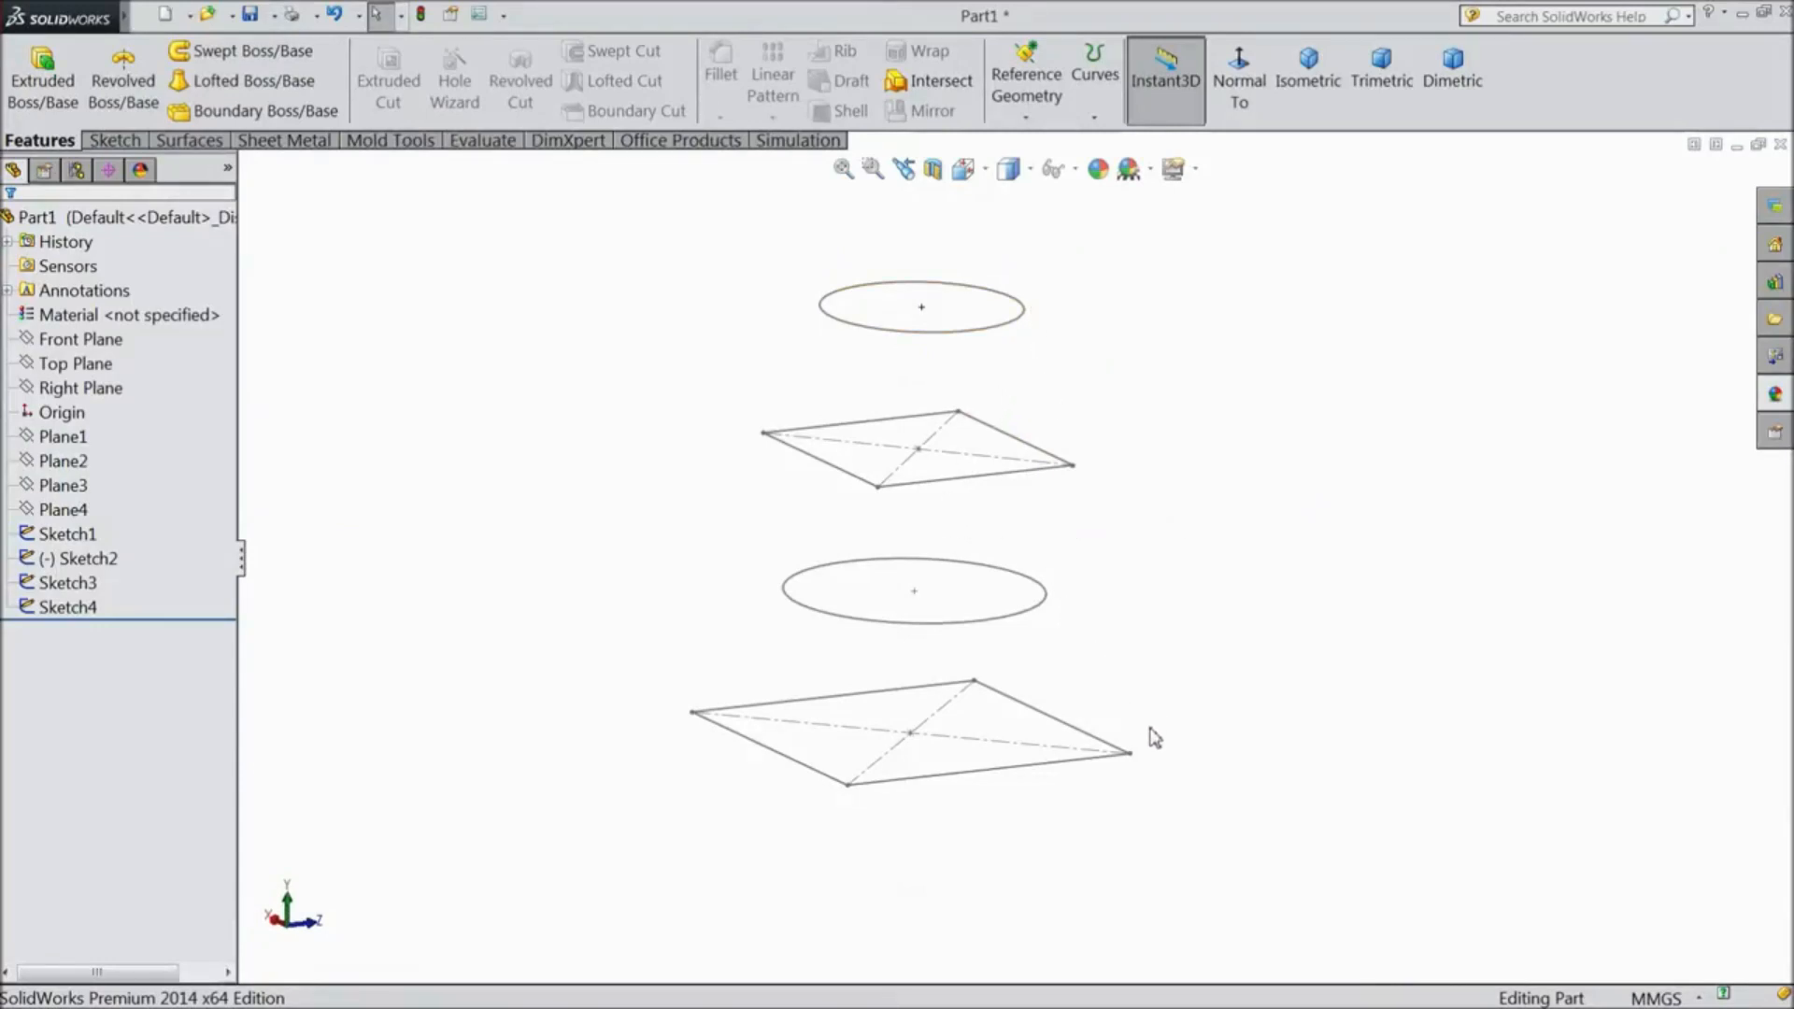
pyautogui.click(65, 388)
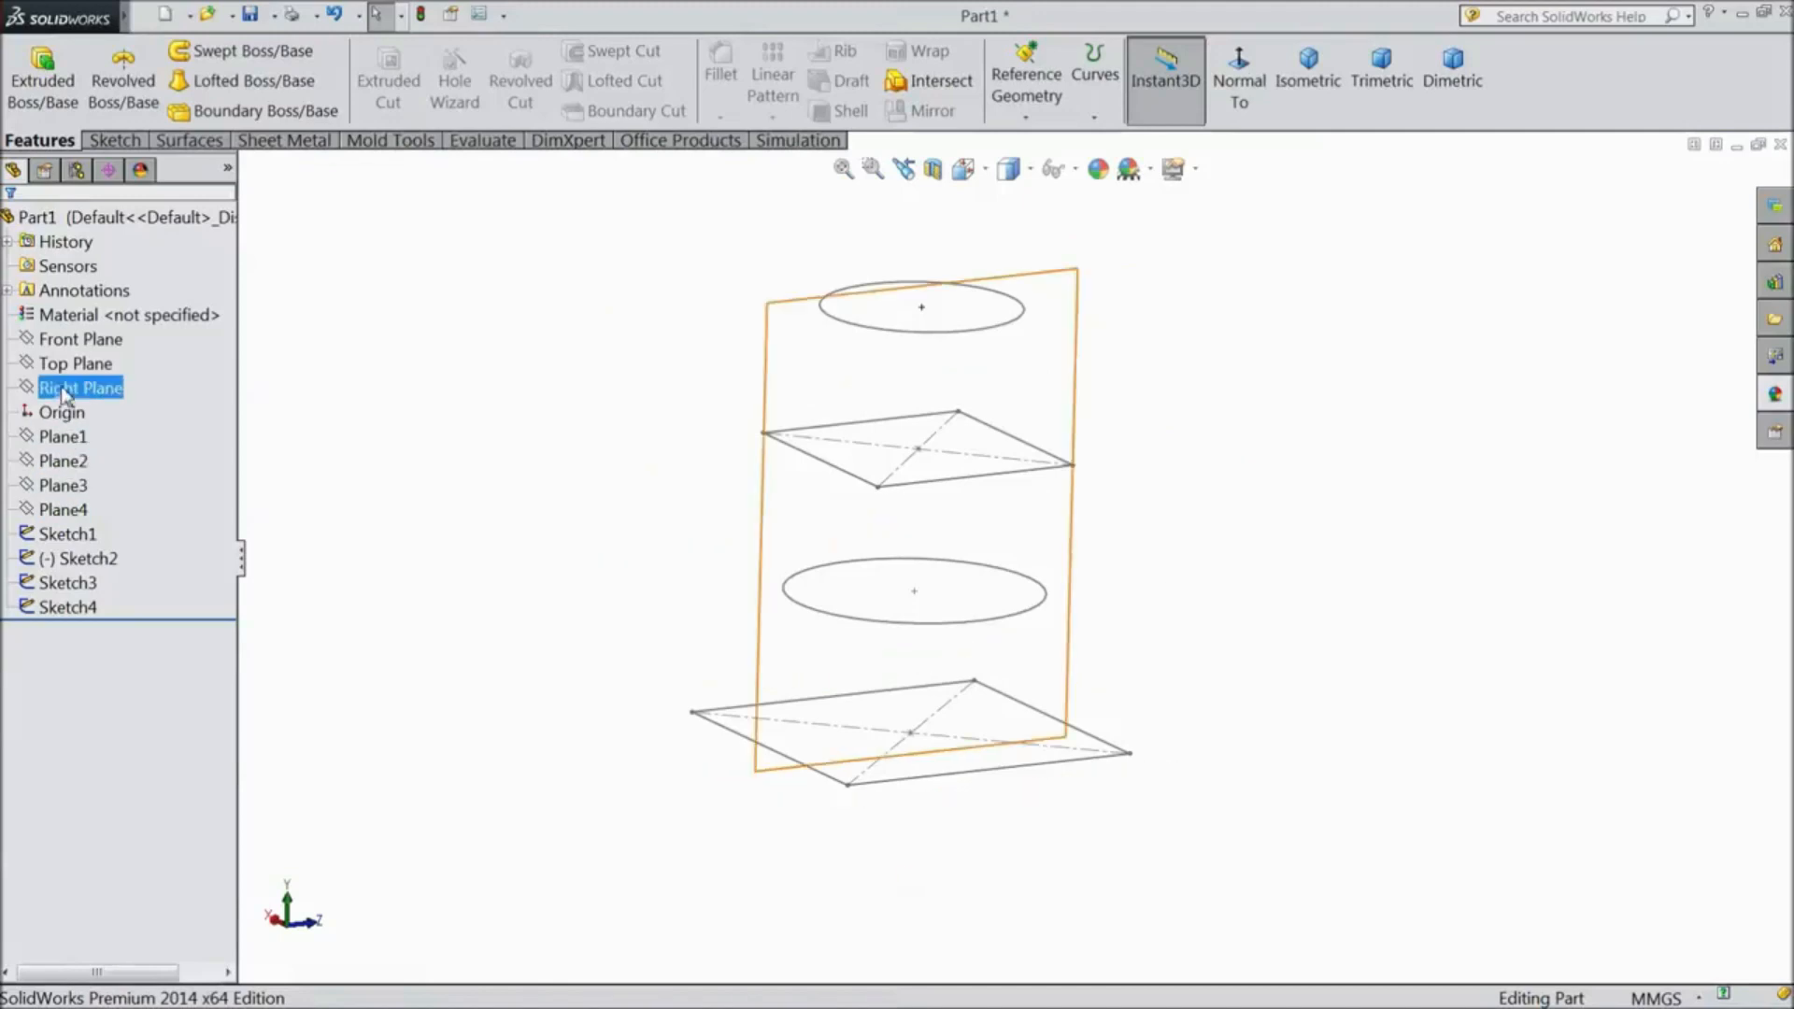
pyautogui.moveTo(460, 480)
pyautogui.mouseDown(button='middle')
pyautogui.moveTo(452, 364)
pyautogui.moveTo(409, 398)
pyautogui.moveTo(457, 427)
pyautogui.mouseUp(button='middle')
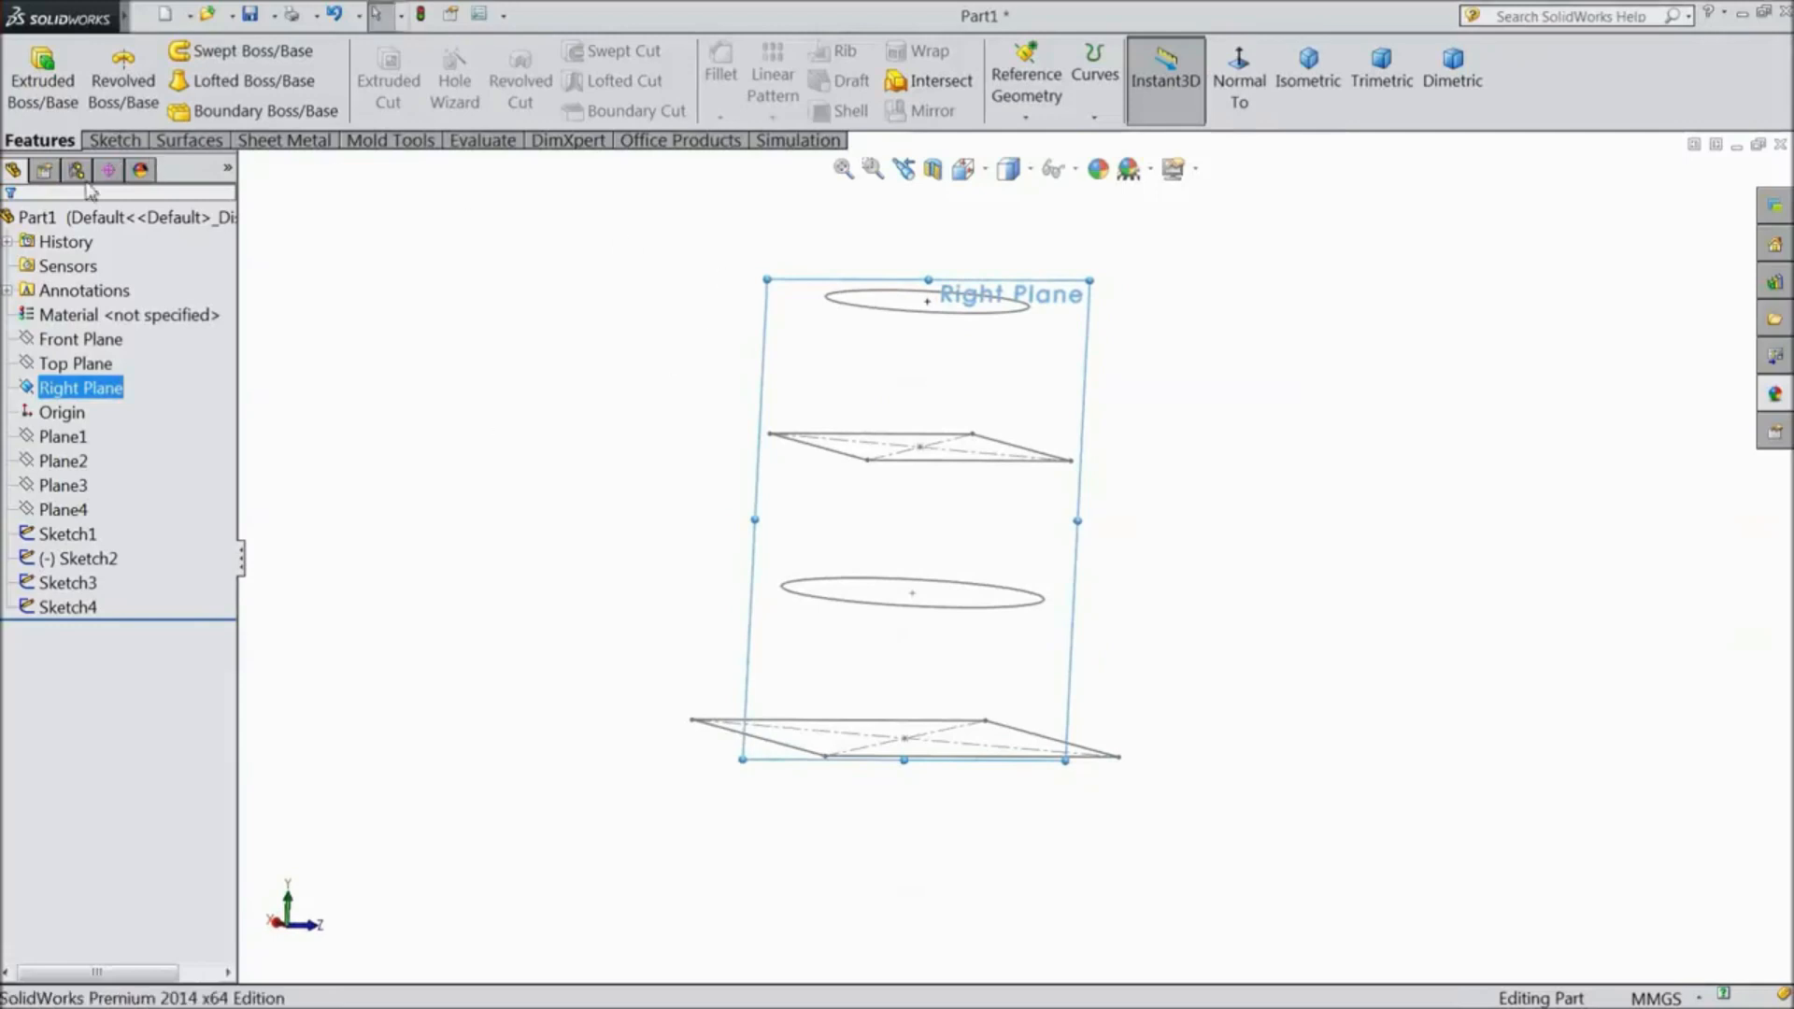
pyautogui.click(115, 141)
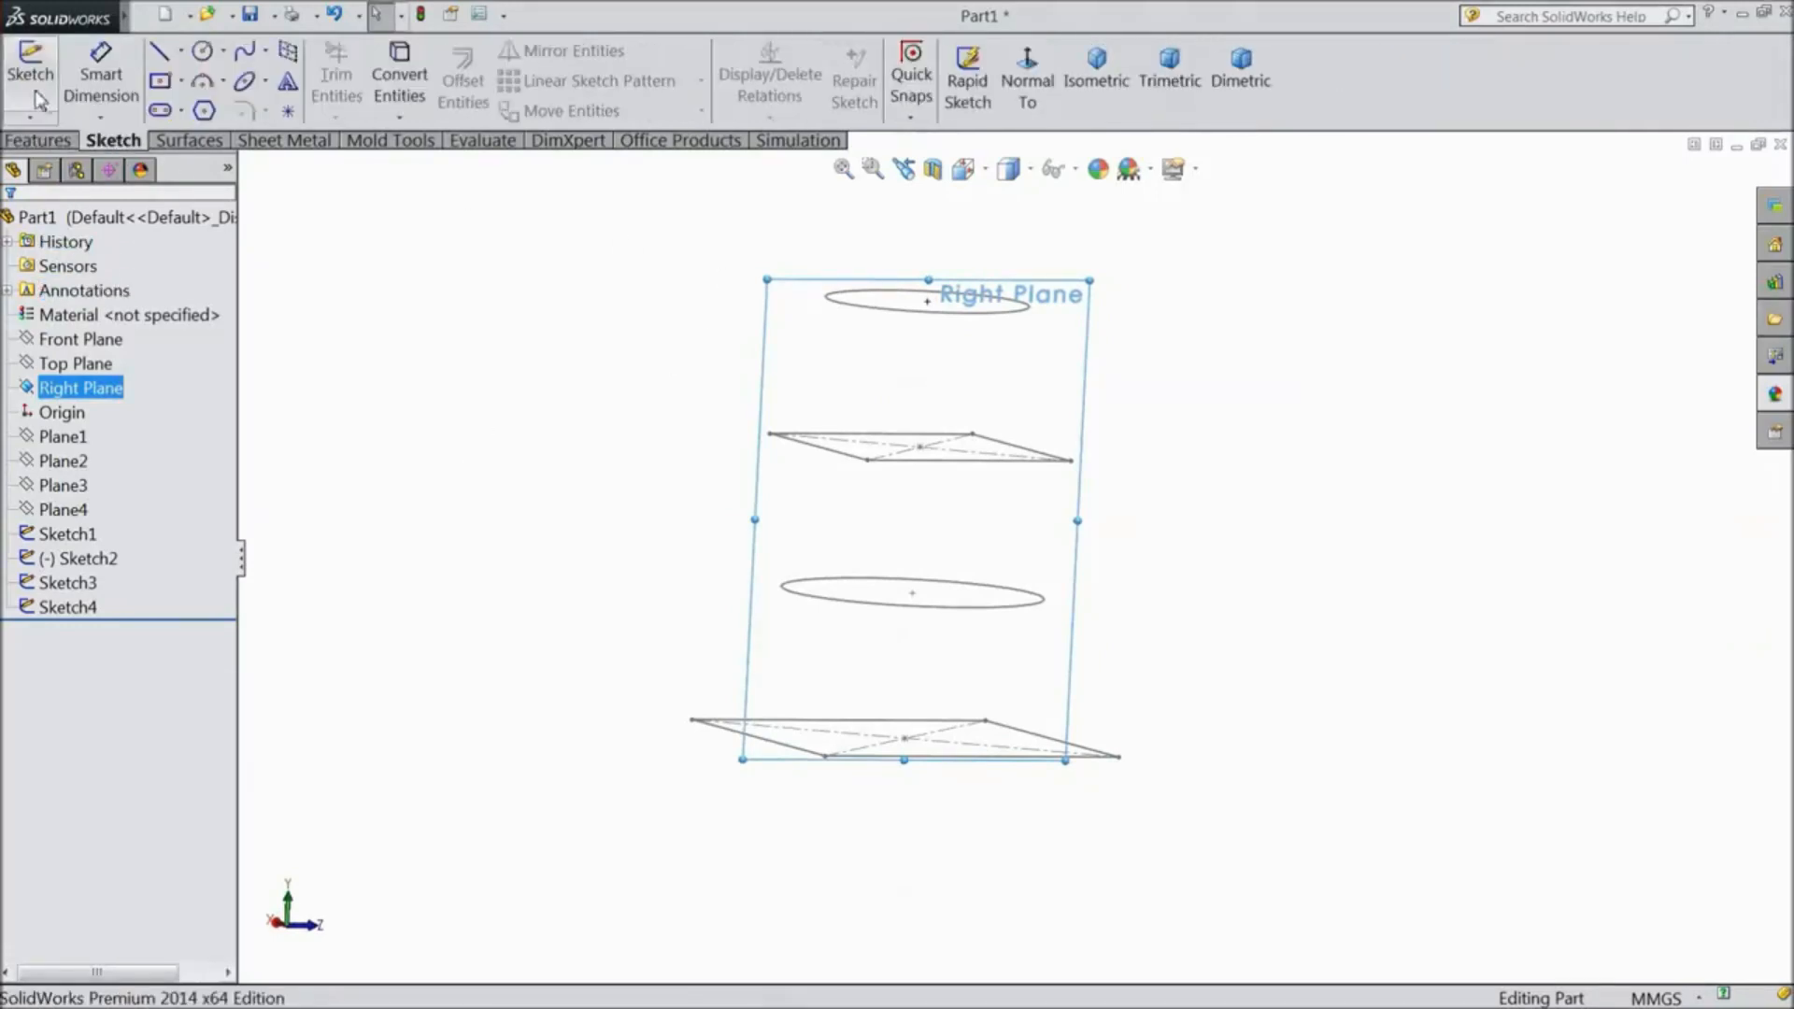
pyautogui.click(30, 84)
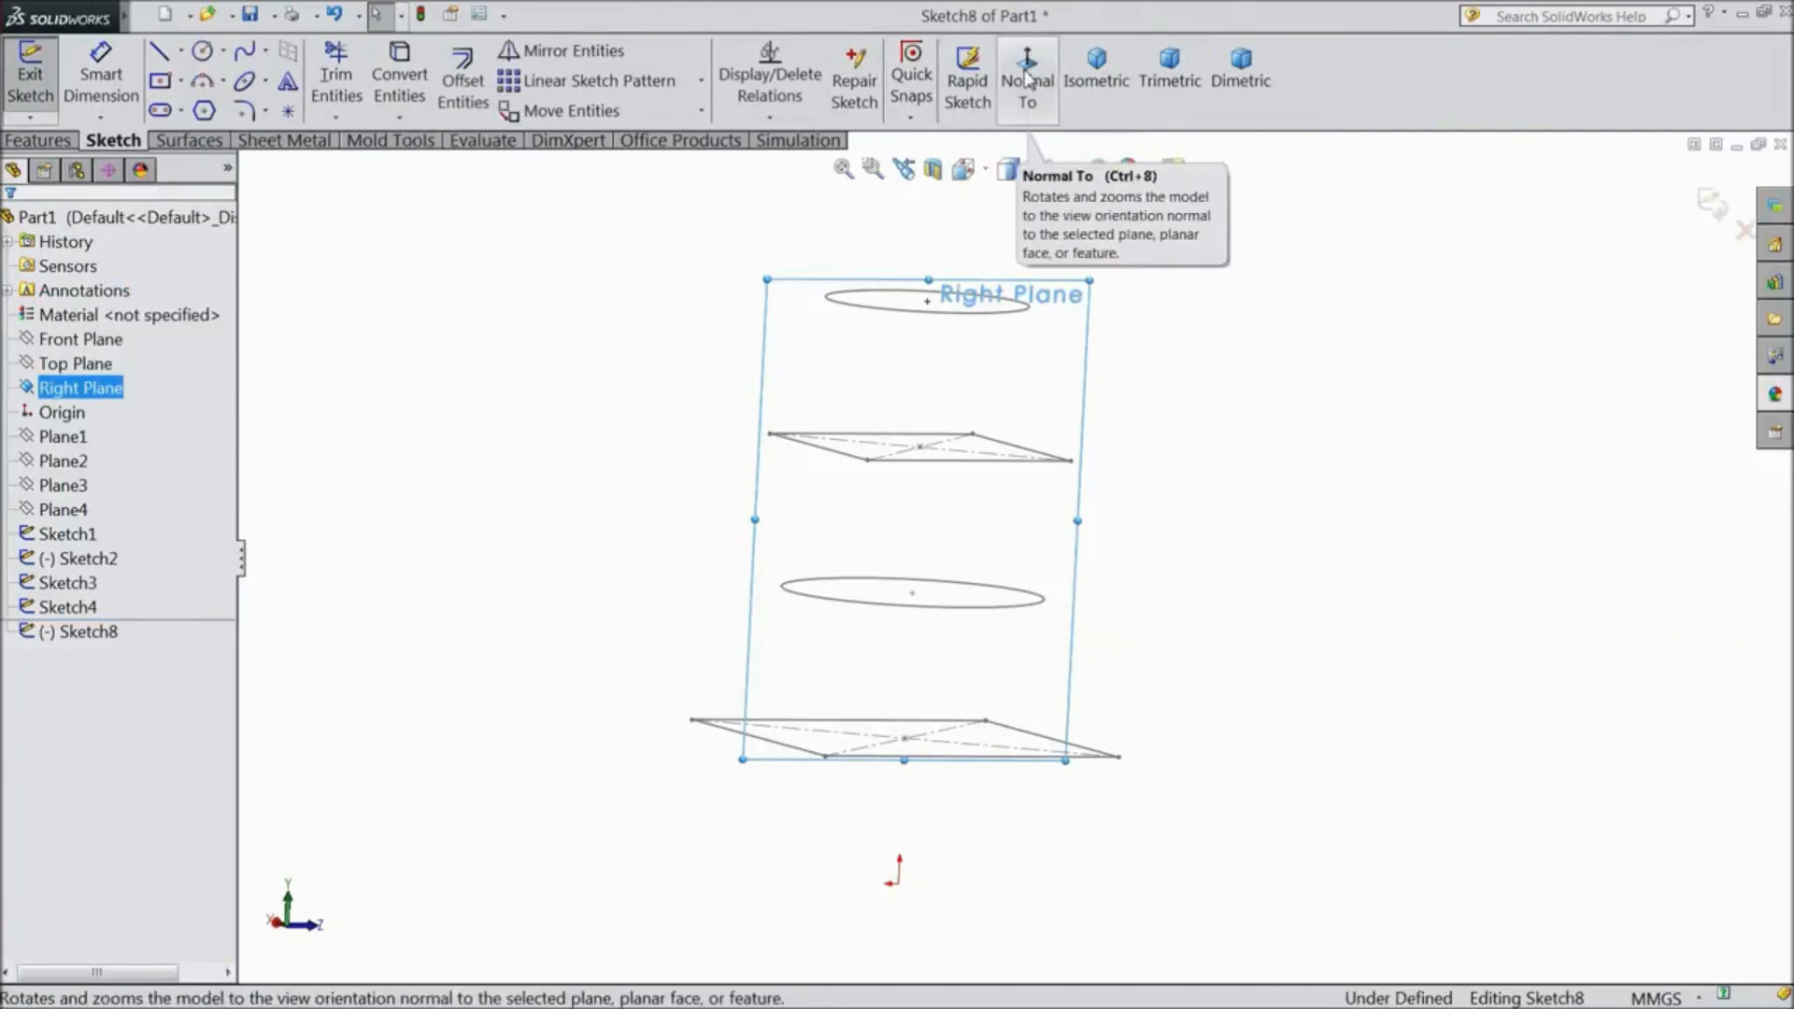
pyautogui.click(1027, 84)
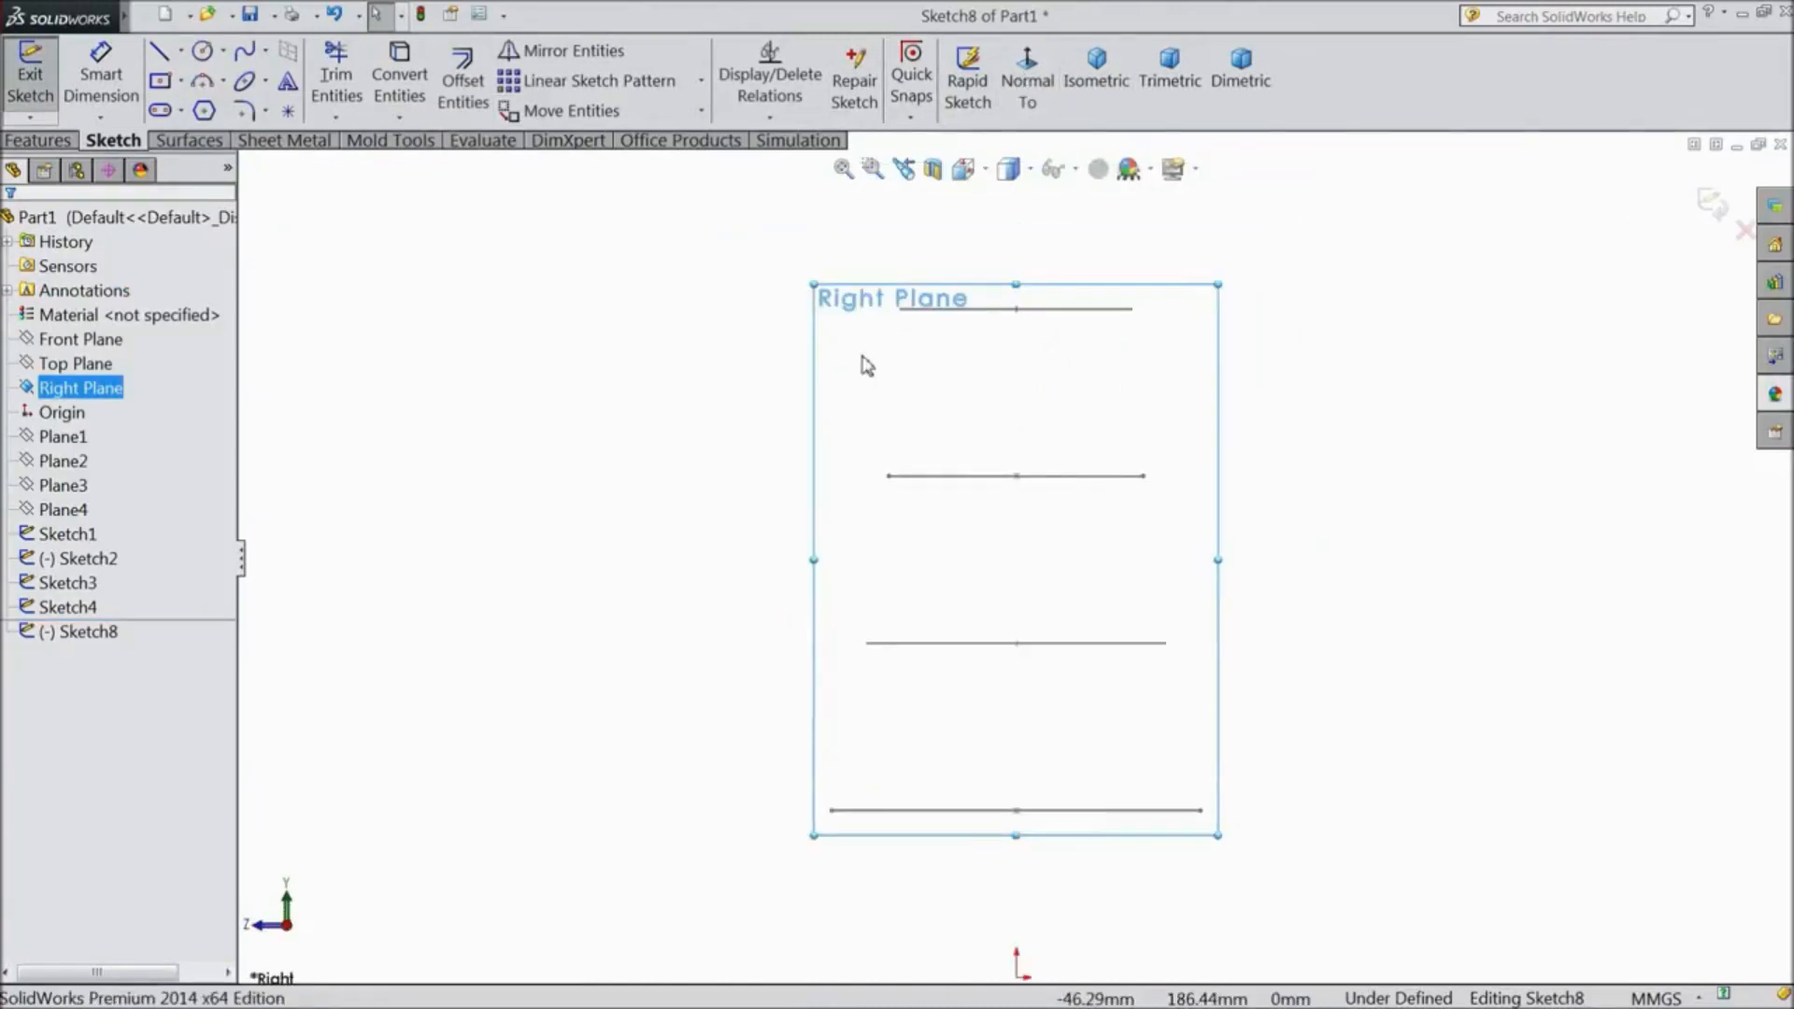
# - Convert the four profile sketches, Sketch1 to Sketch4, into lines in the current sketch with Convert Entities
pyautogui.click(996, 311)
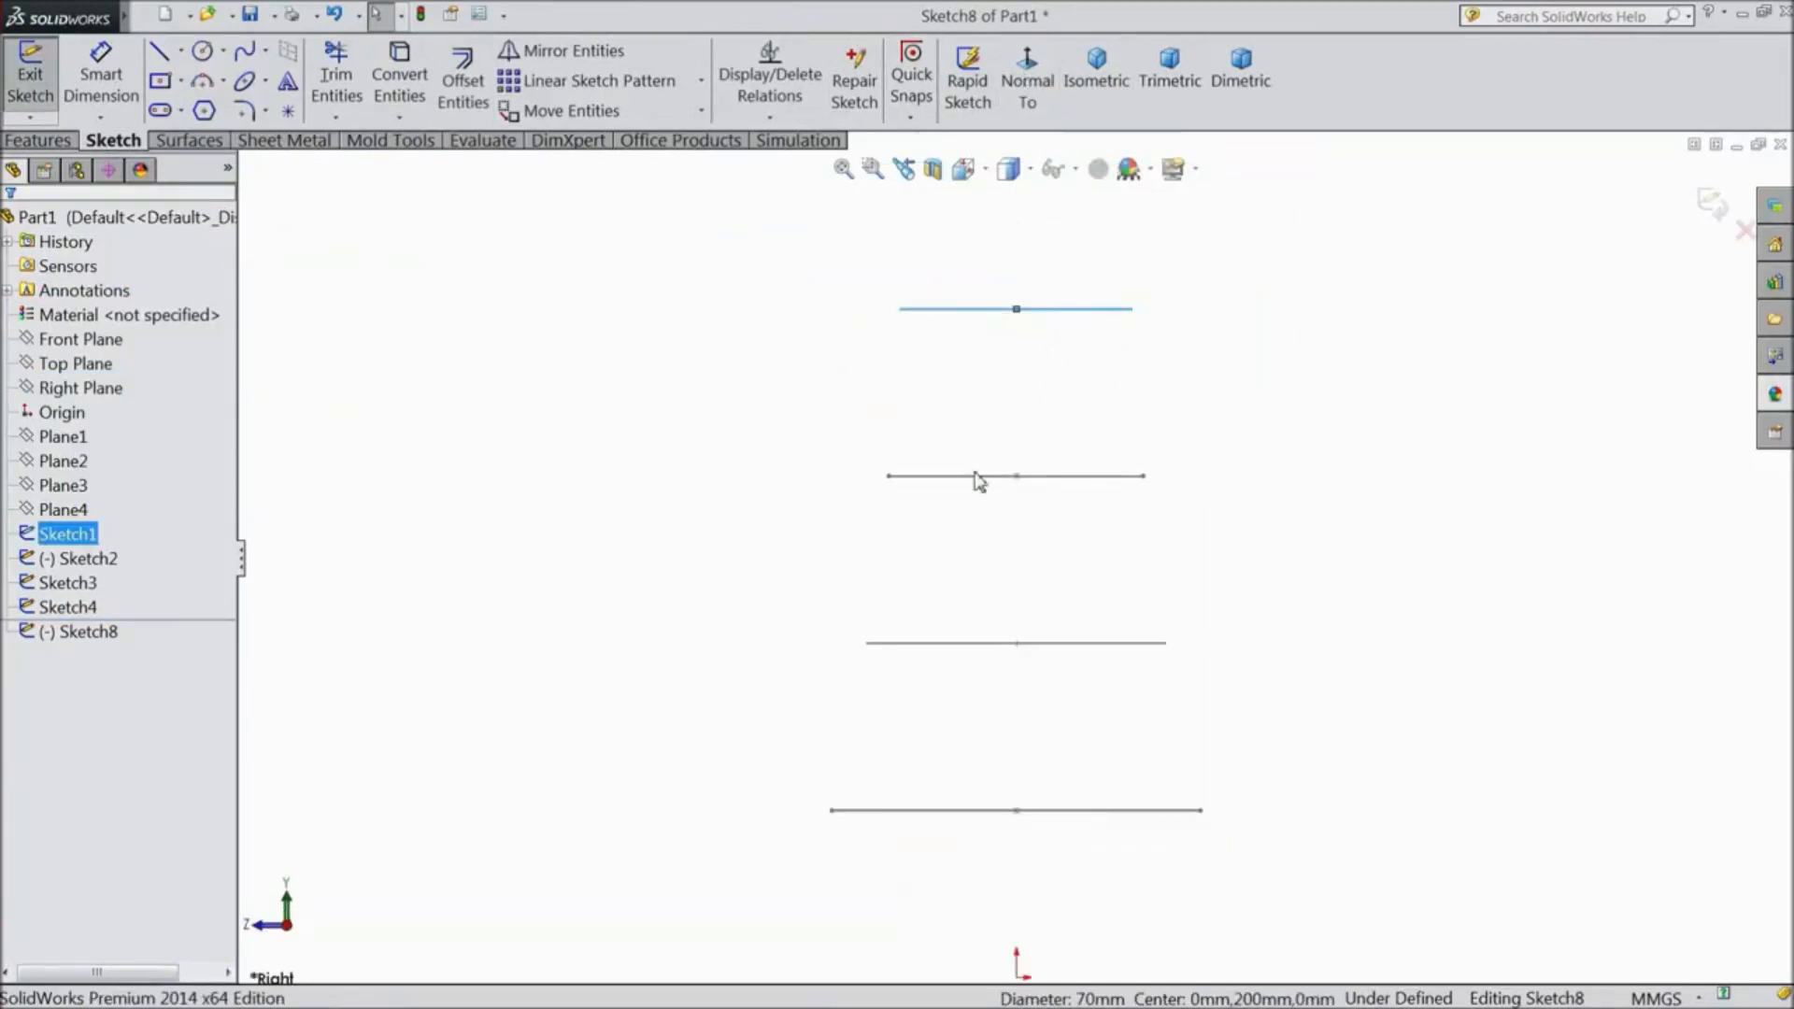
pyautogui.keyDown('ctrl'); pyautogui.click(956, 476); pyautogui.keyUp('ctrl')
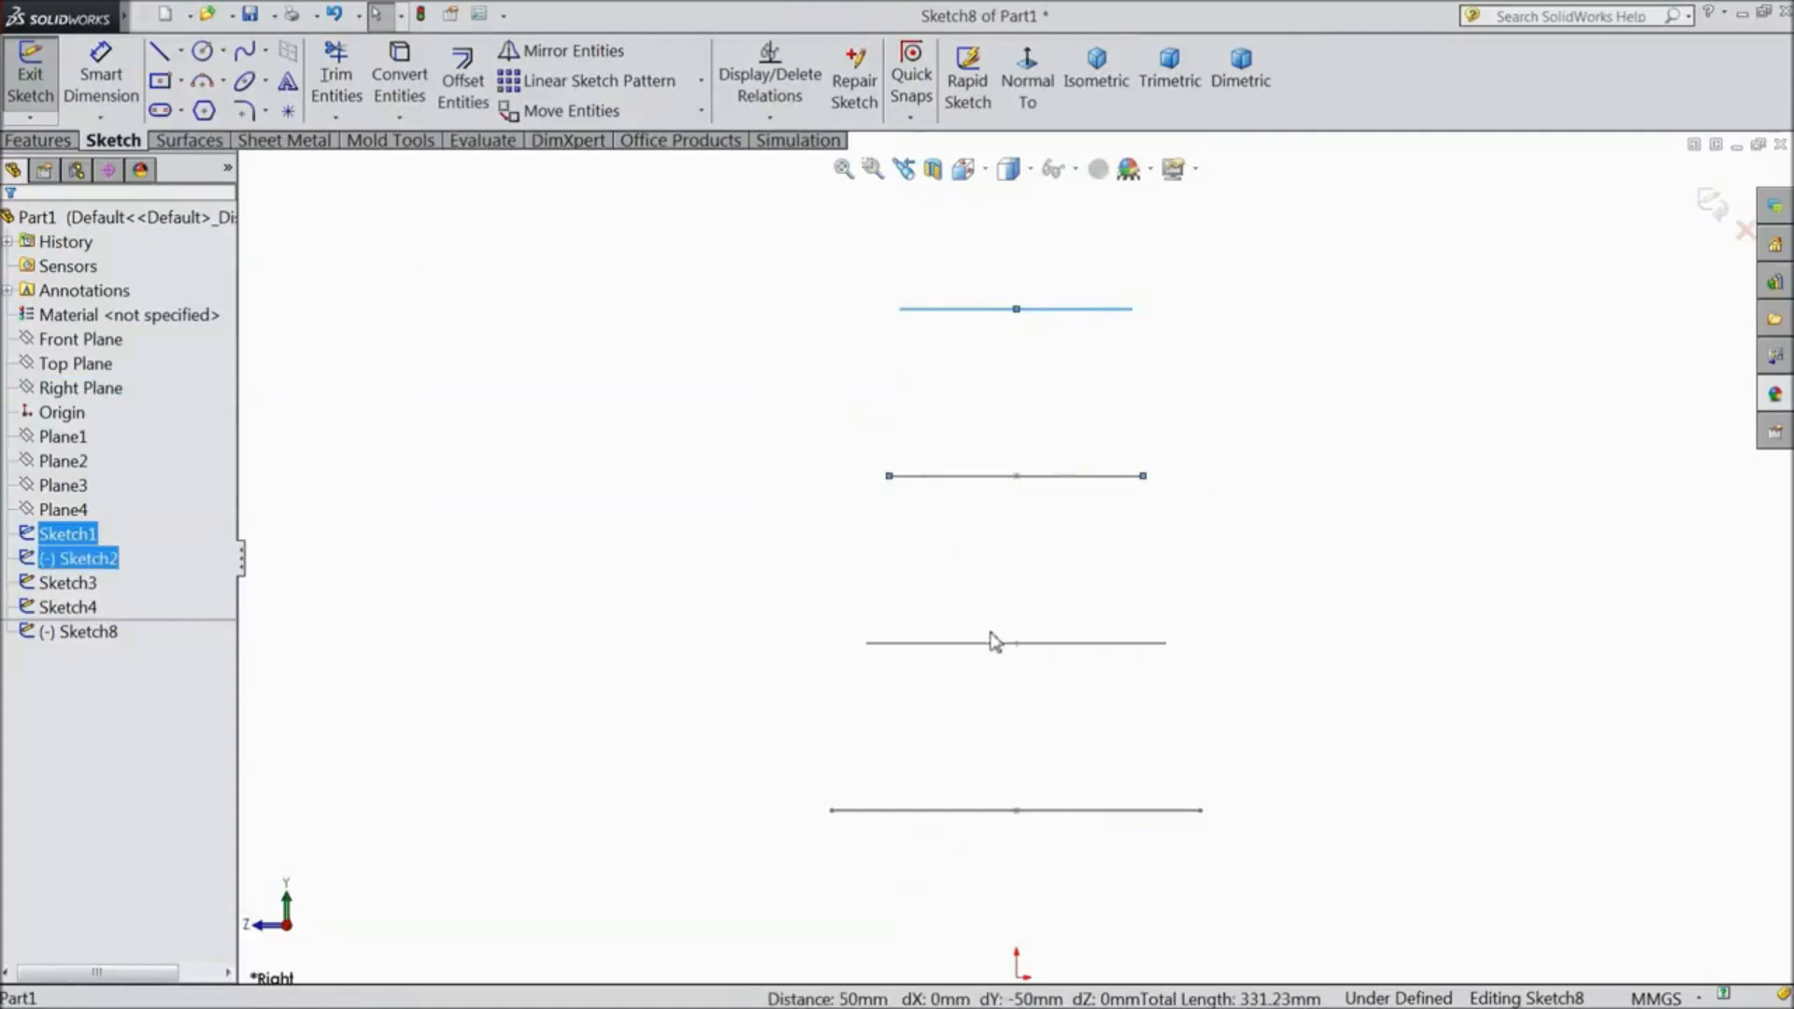
pyautogui.keyDown('ctrl'); pyautogui.click(993, 644); pyautogui.keyUp('ctrl')
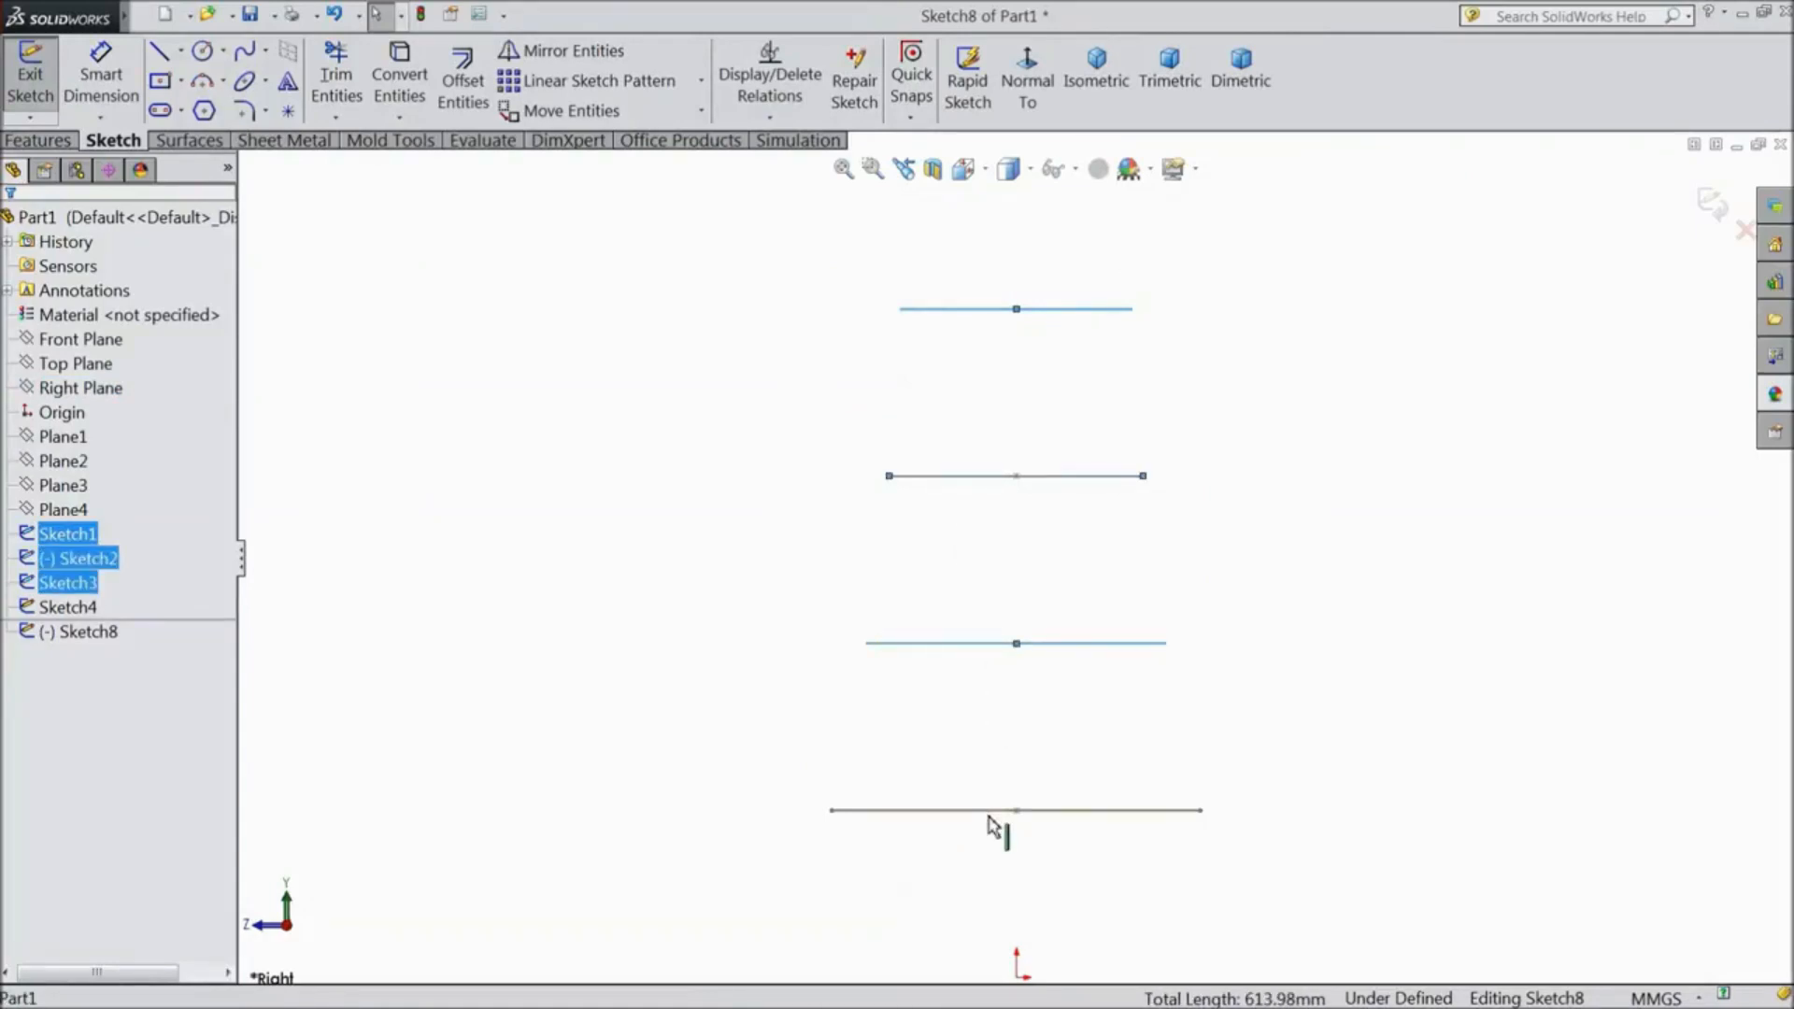
pyautogui.keyDown('ctrl'); pyautogui.click(984, 818); pyautogui.keyUp('ctrl')
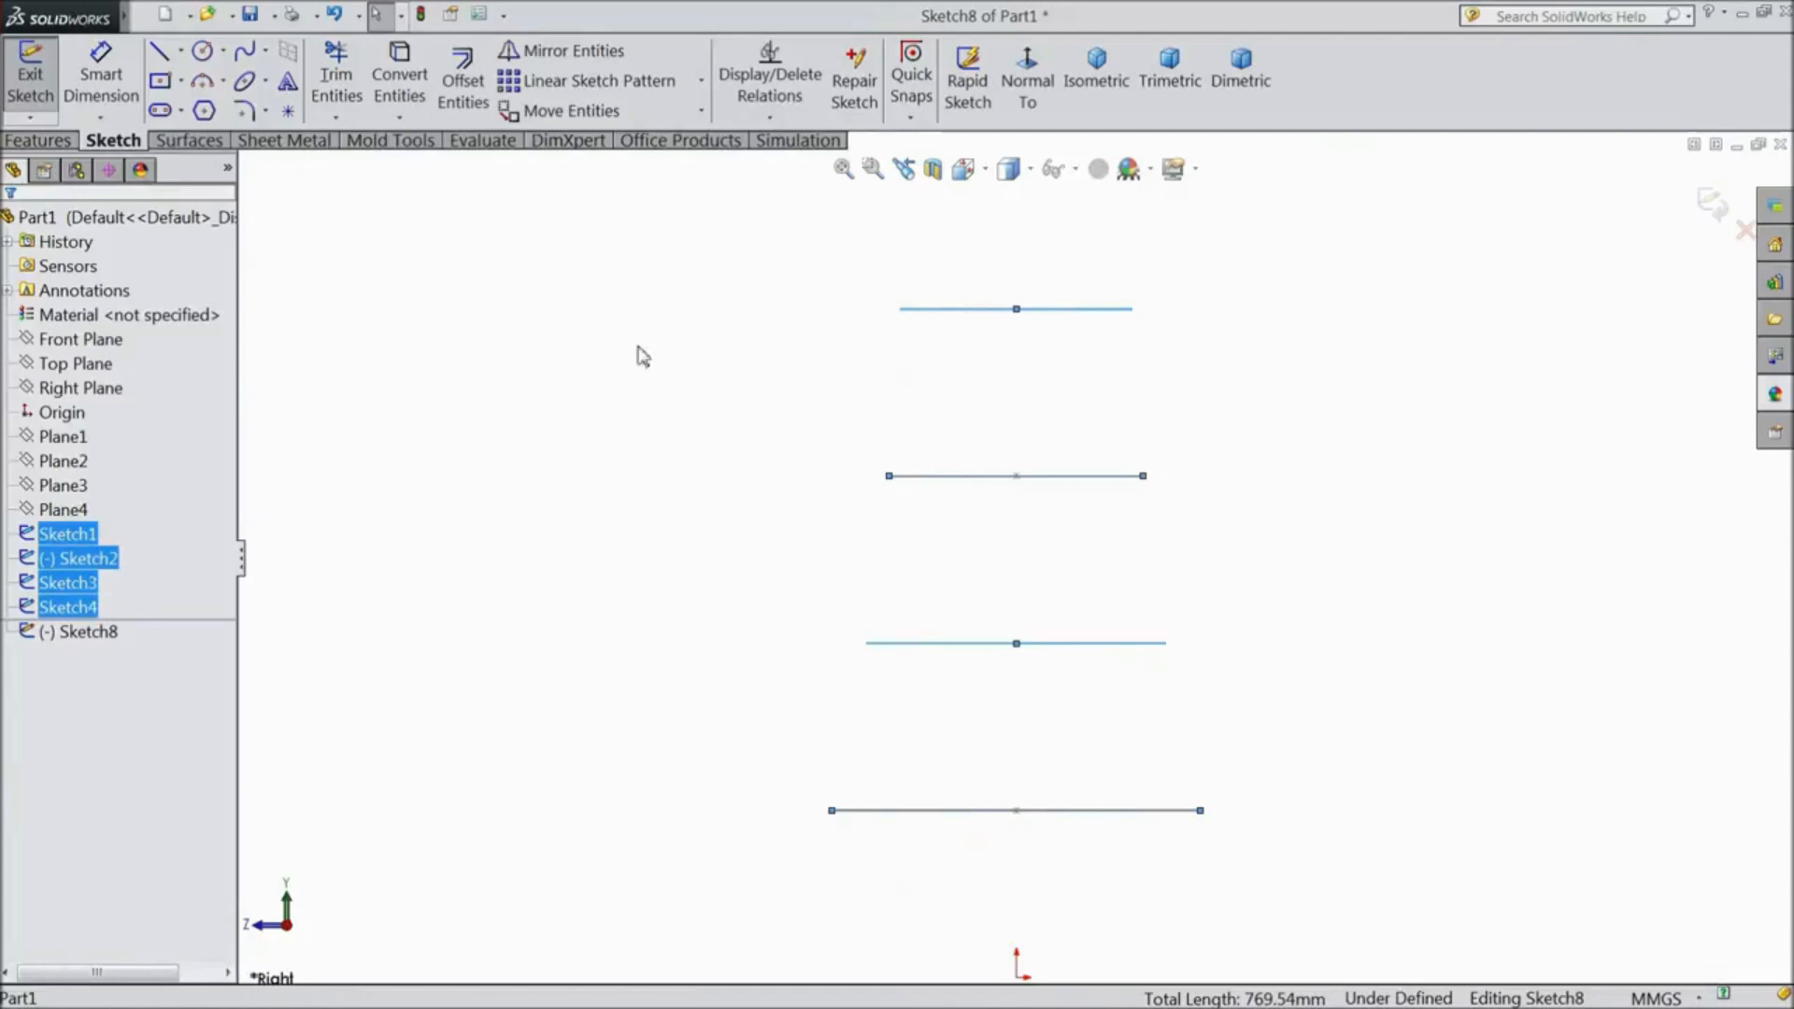
pyautogui.click(404, 97)
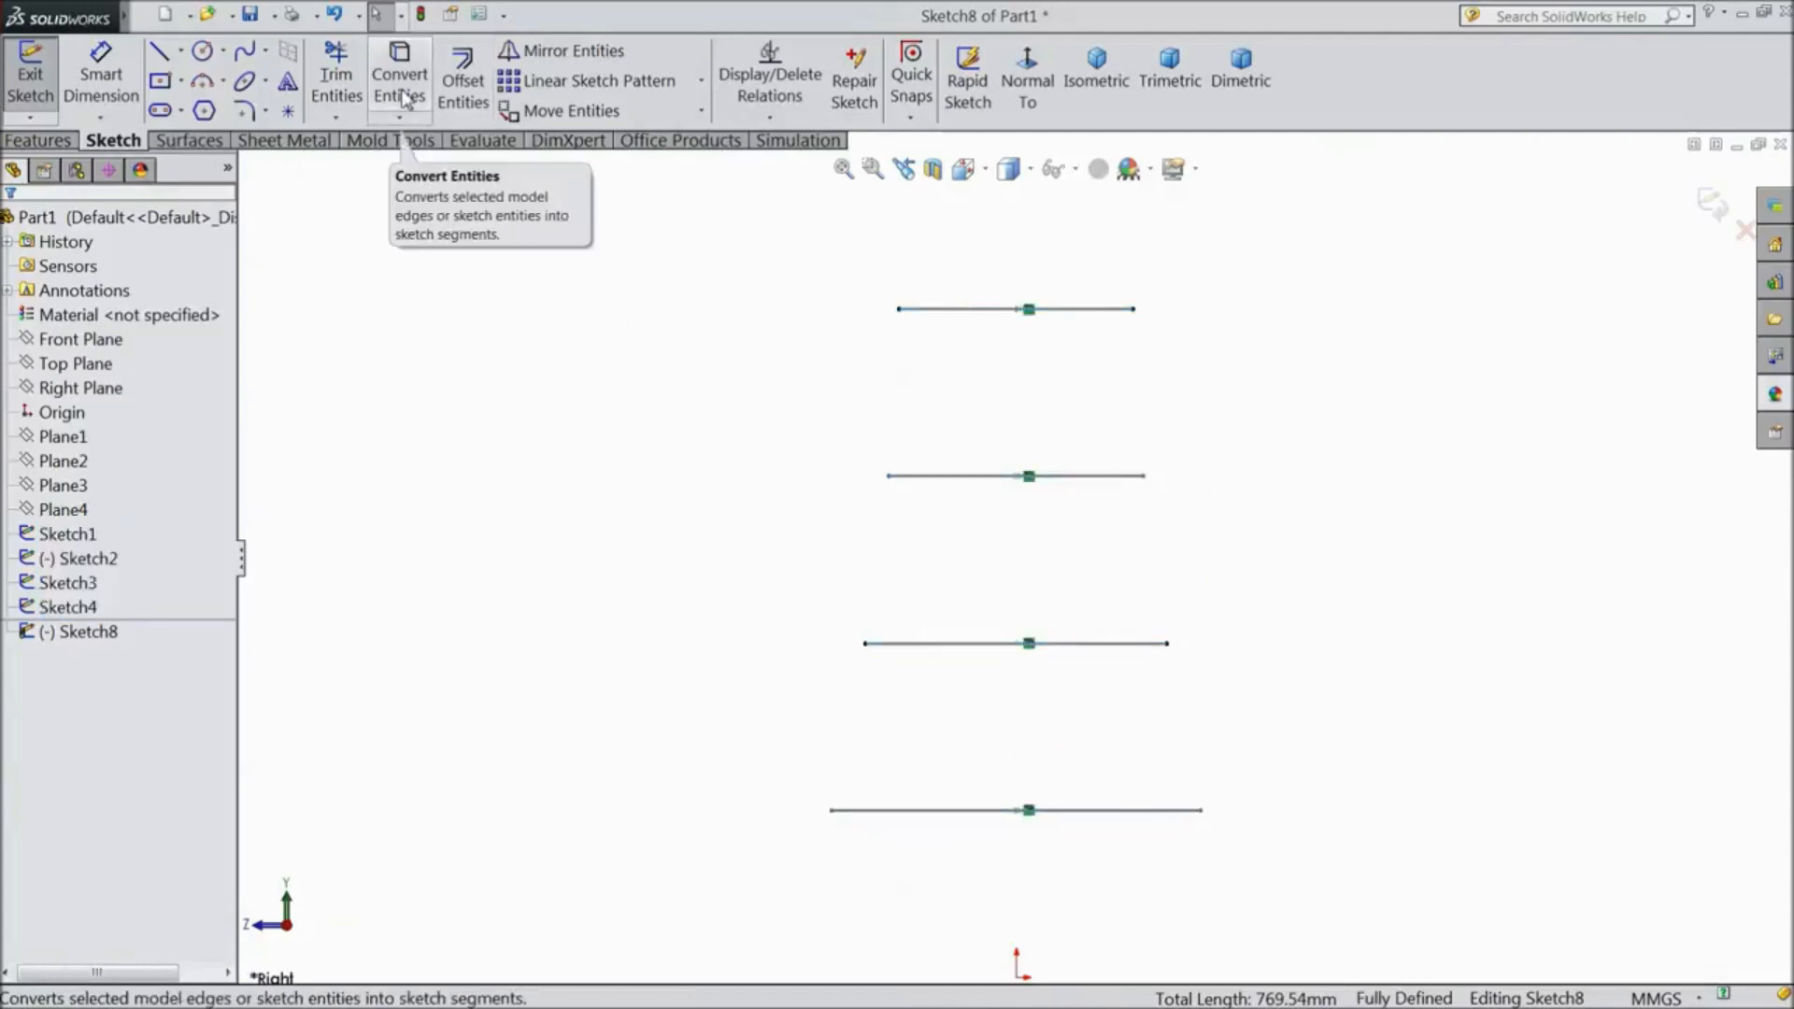
# - Make the four converted lines across the profiles construction geometry
pyautogui.moveTo(661, 367)
pyautogui.mouseDown(button='middle')
pyautogui.moveTo(688, 468)
pyautogui.moveTo(809, 513)
pyautogui.mouseUp(button='middle')
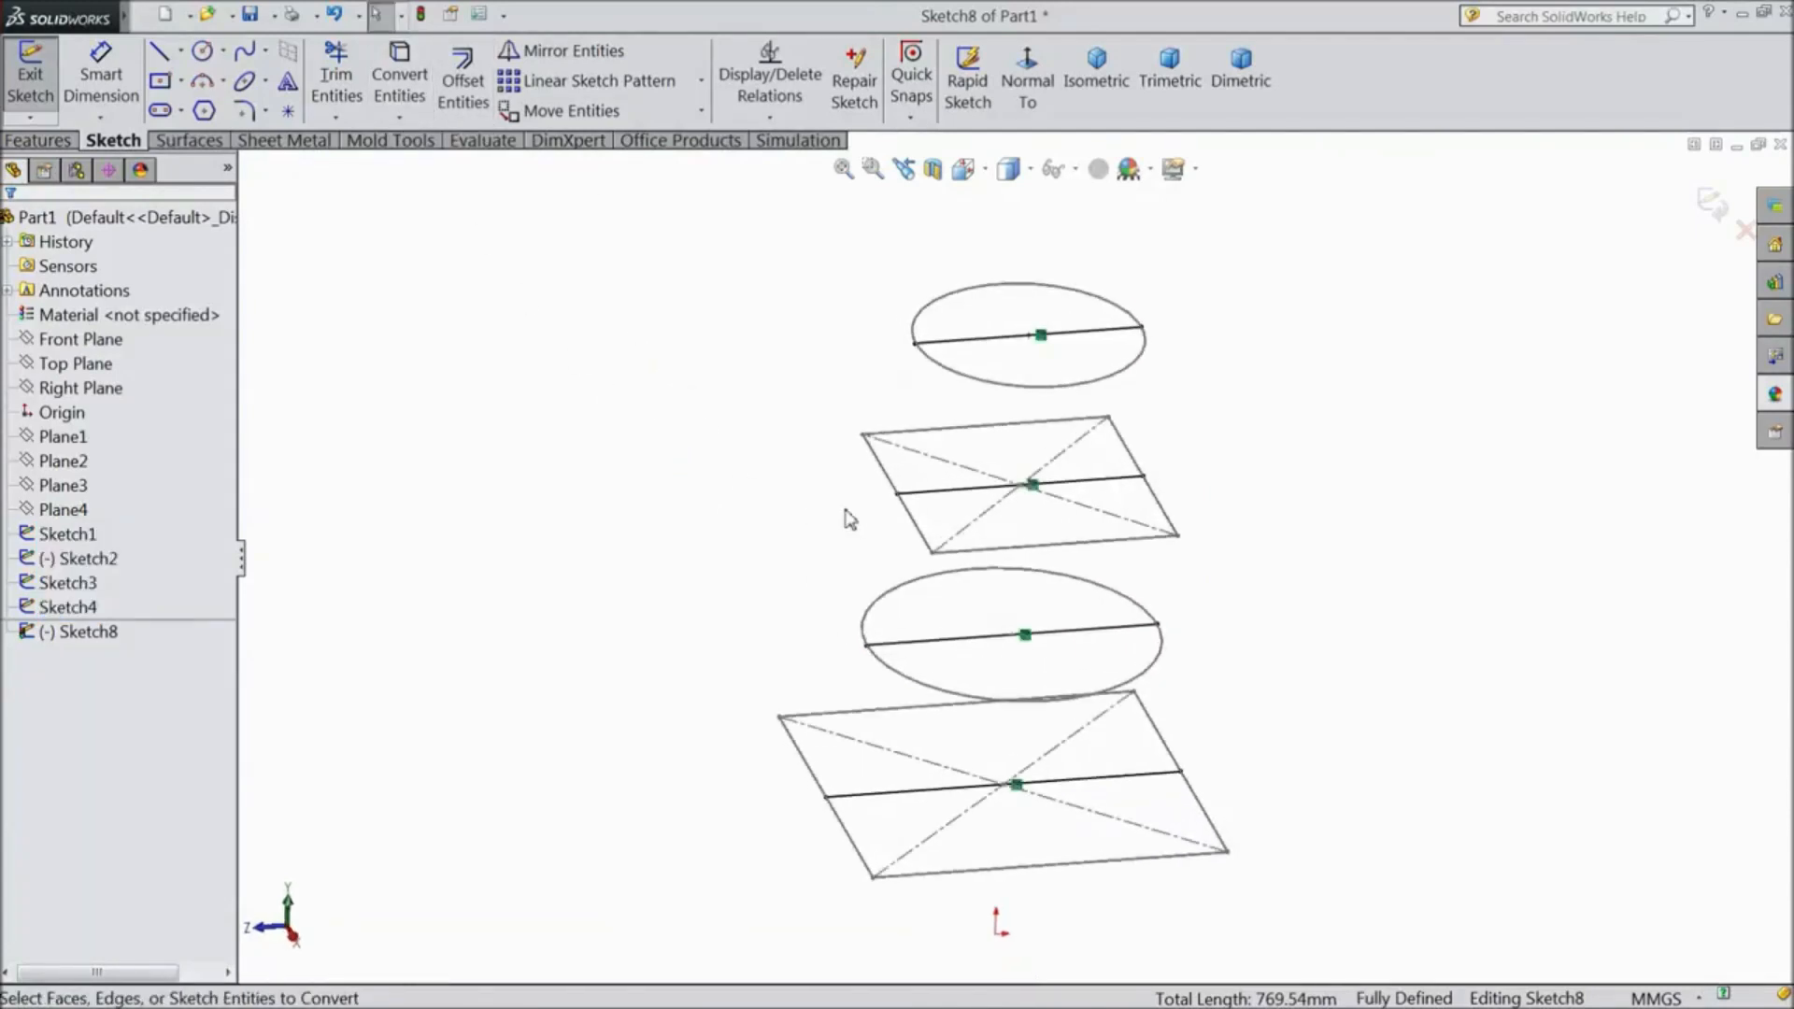
pyautogui.click(953, 344)
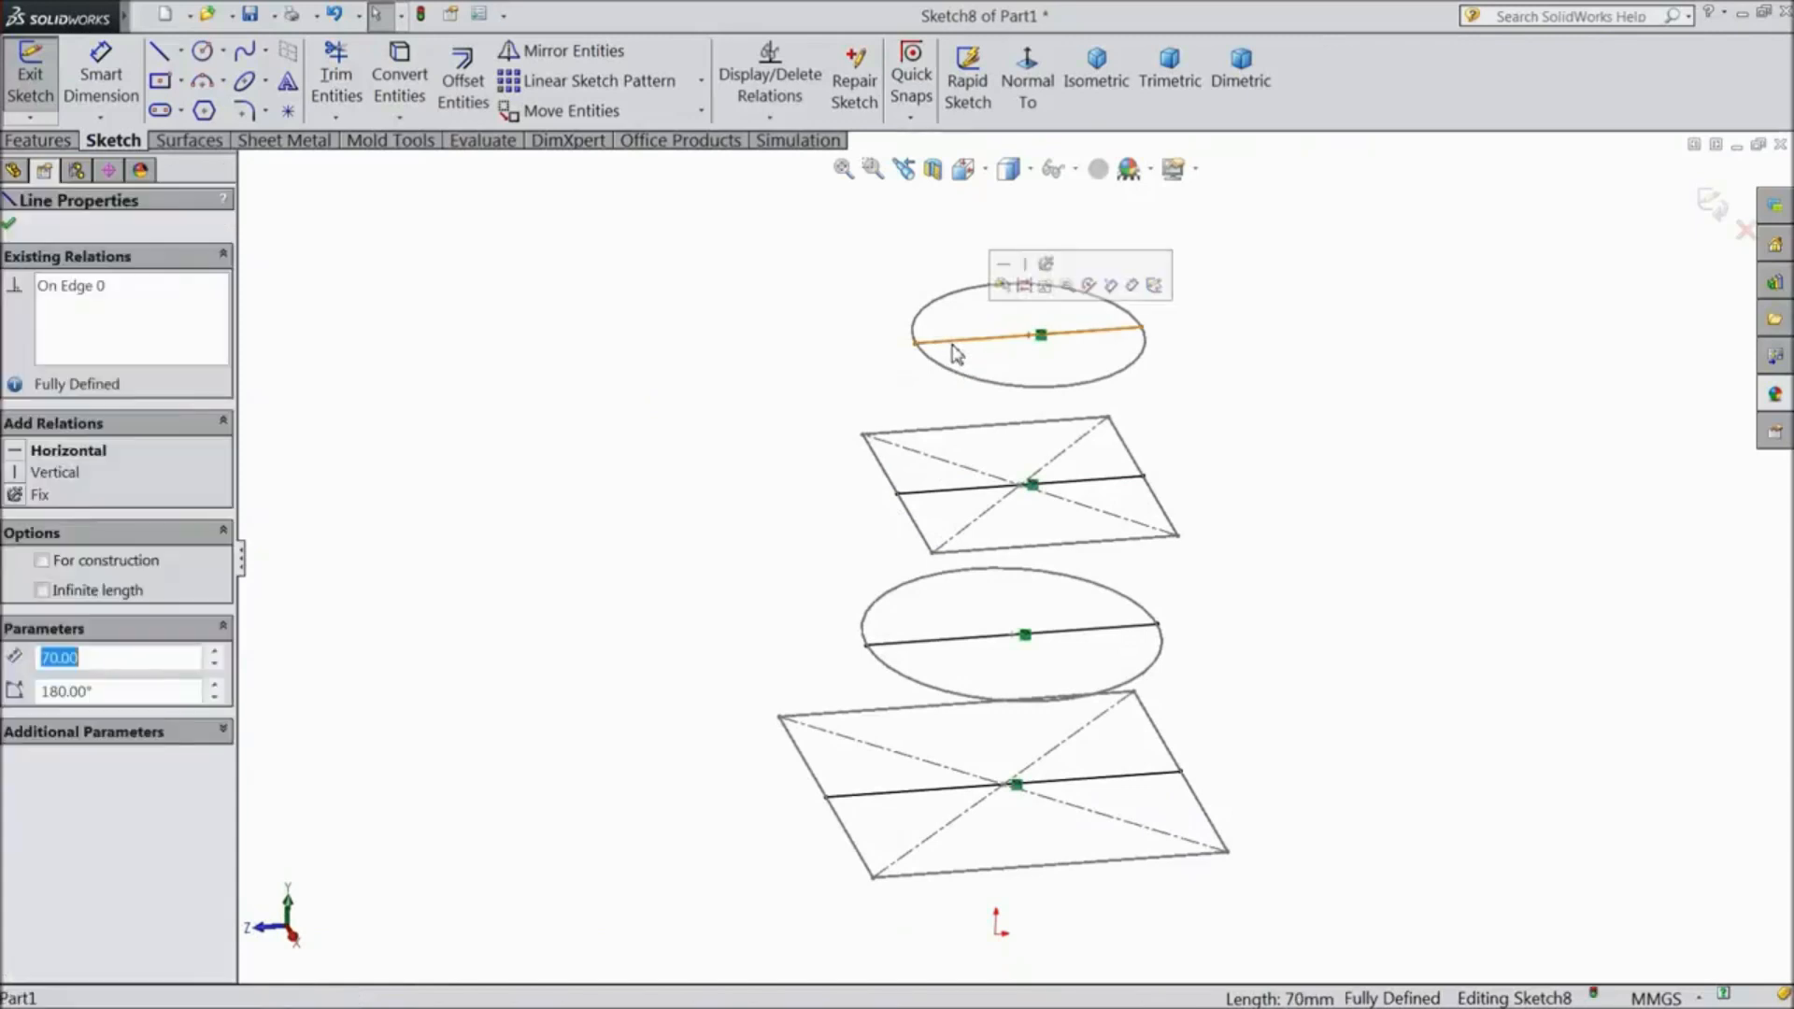
pyautogui.keyDown('ctrl'); pyautogui.click(962, 489); pyautogui.keyUp('ctrl')
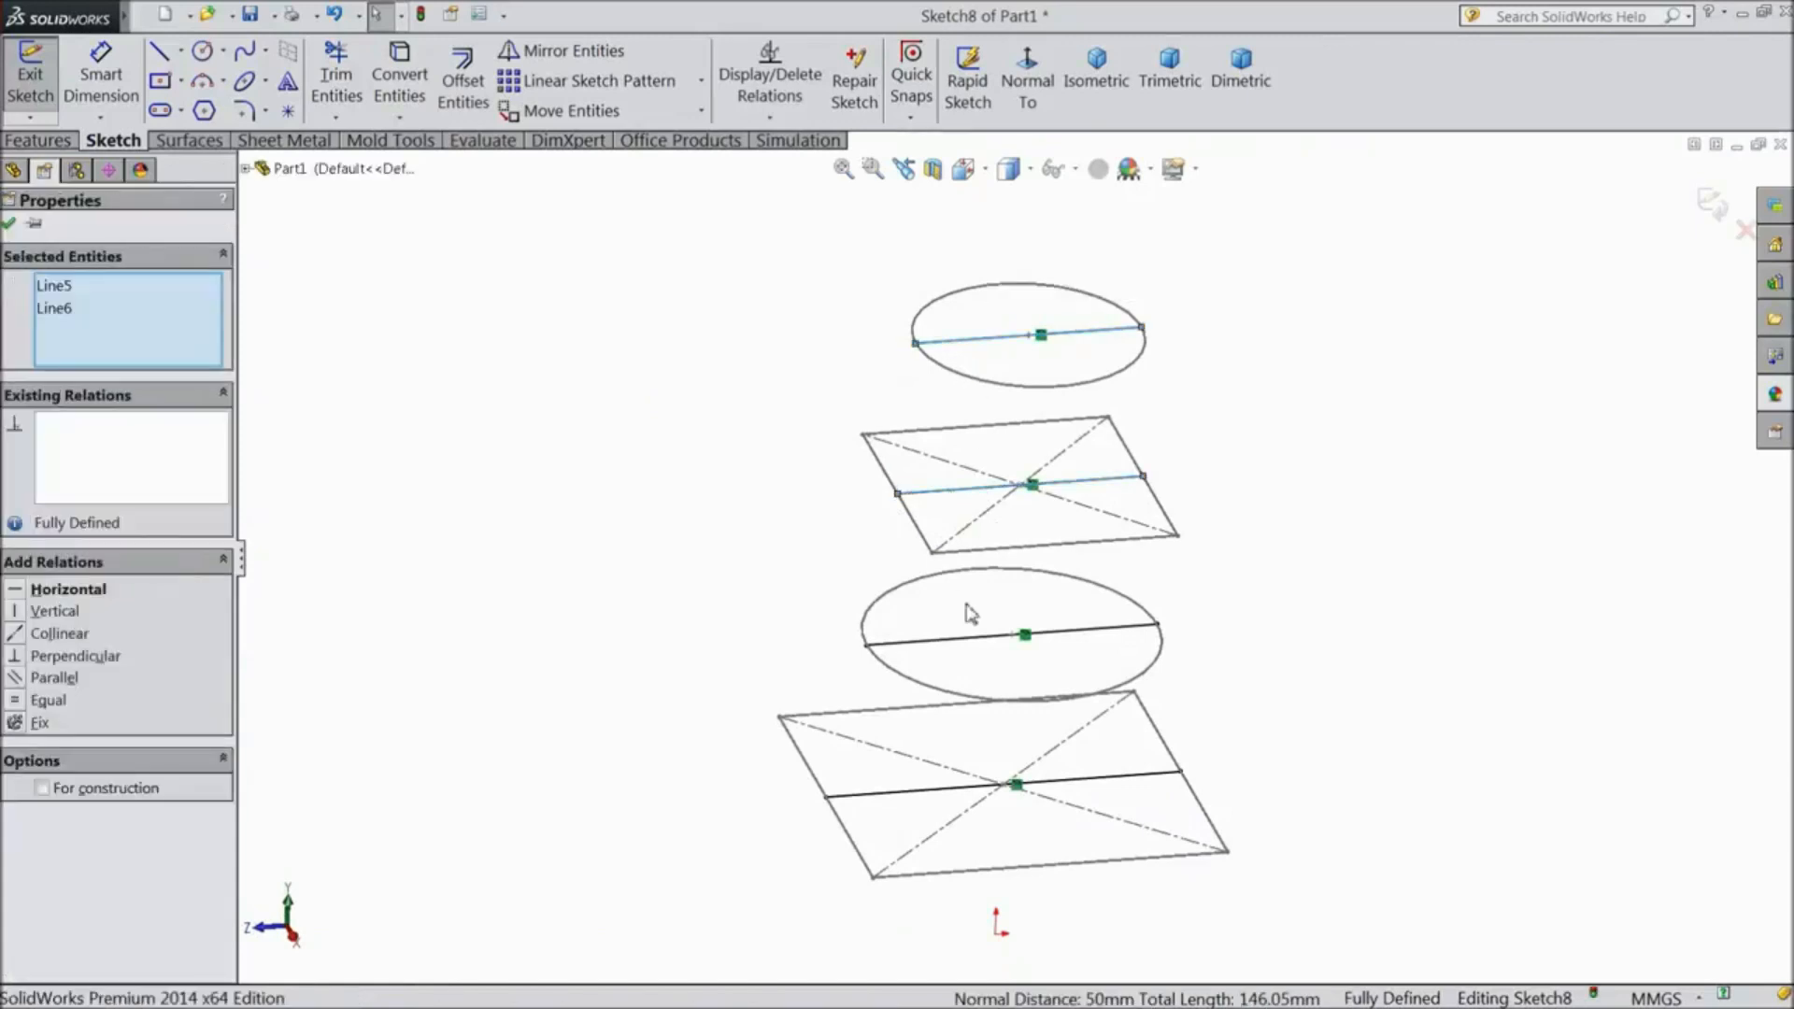
pyautogui.keyDown('ctrl'); pyautogui.click(972, 637); pyautogui.keyUp('ctrl')
pyautogui.keyDown('ctrl'); pyautogui.click(878, 796); pyautogui.keyUp('ctrl')
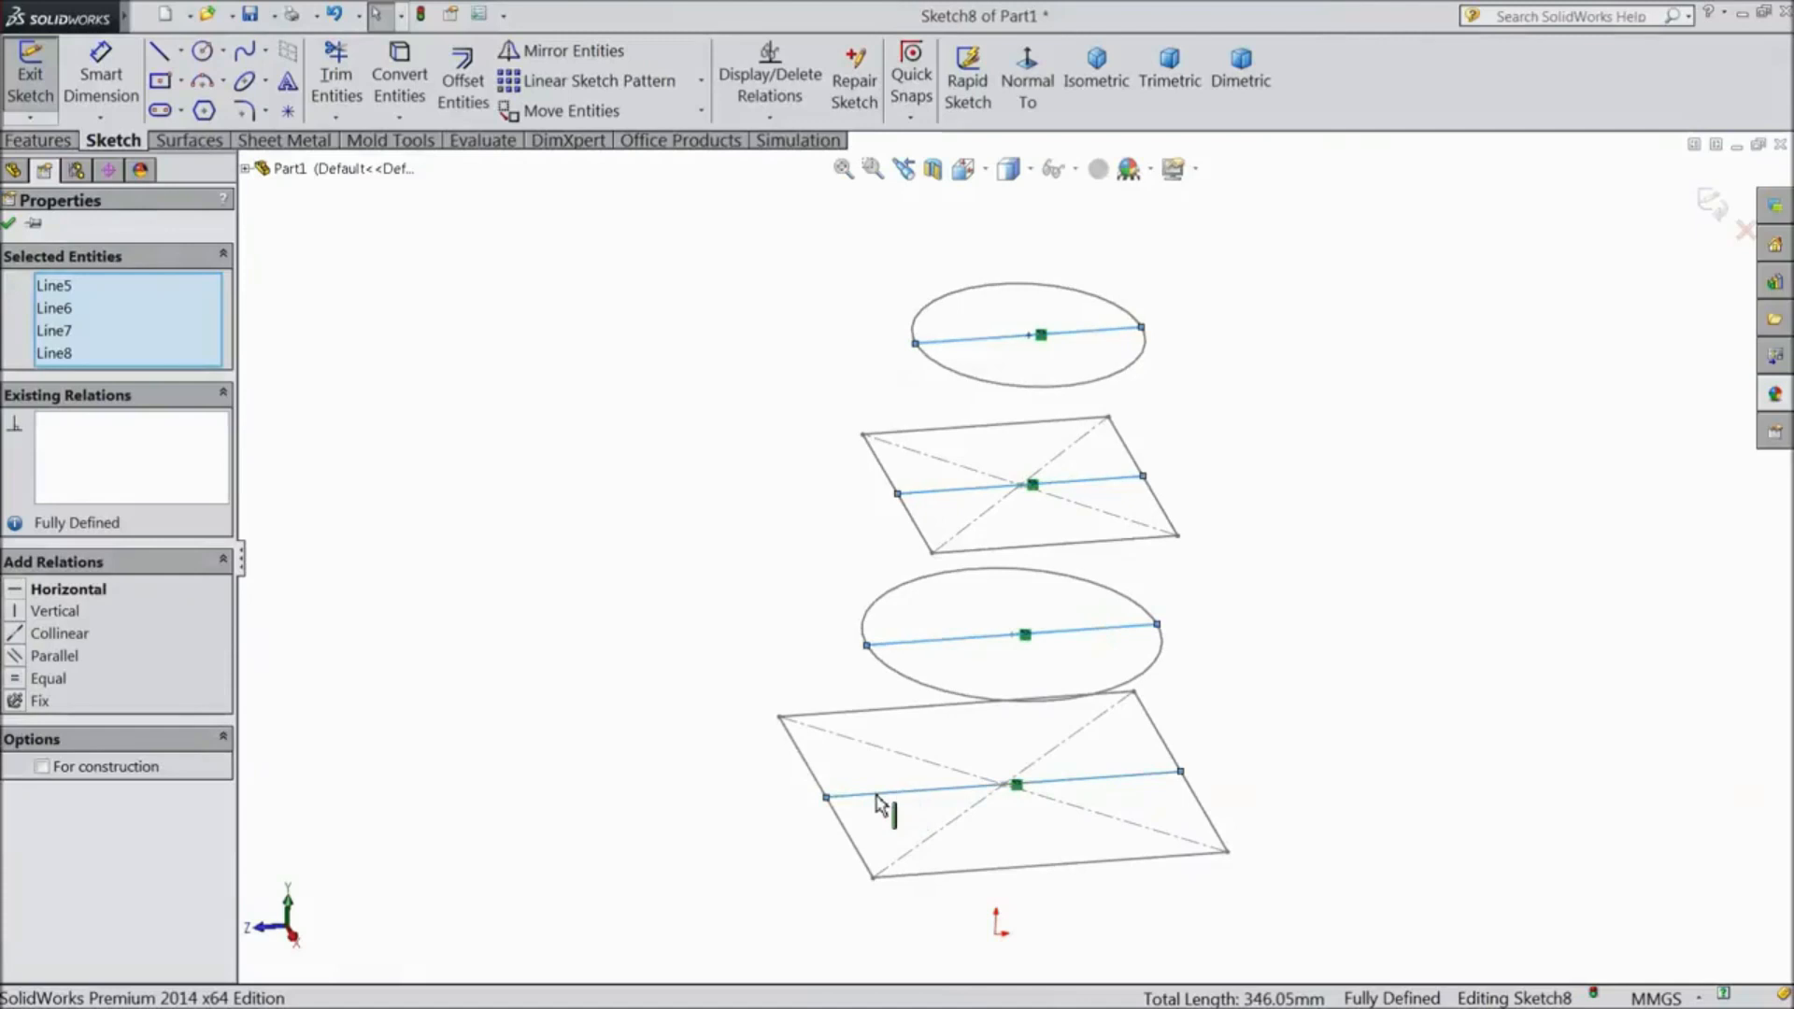
pyautogui.click(42, 767)
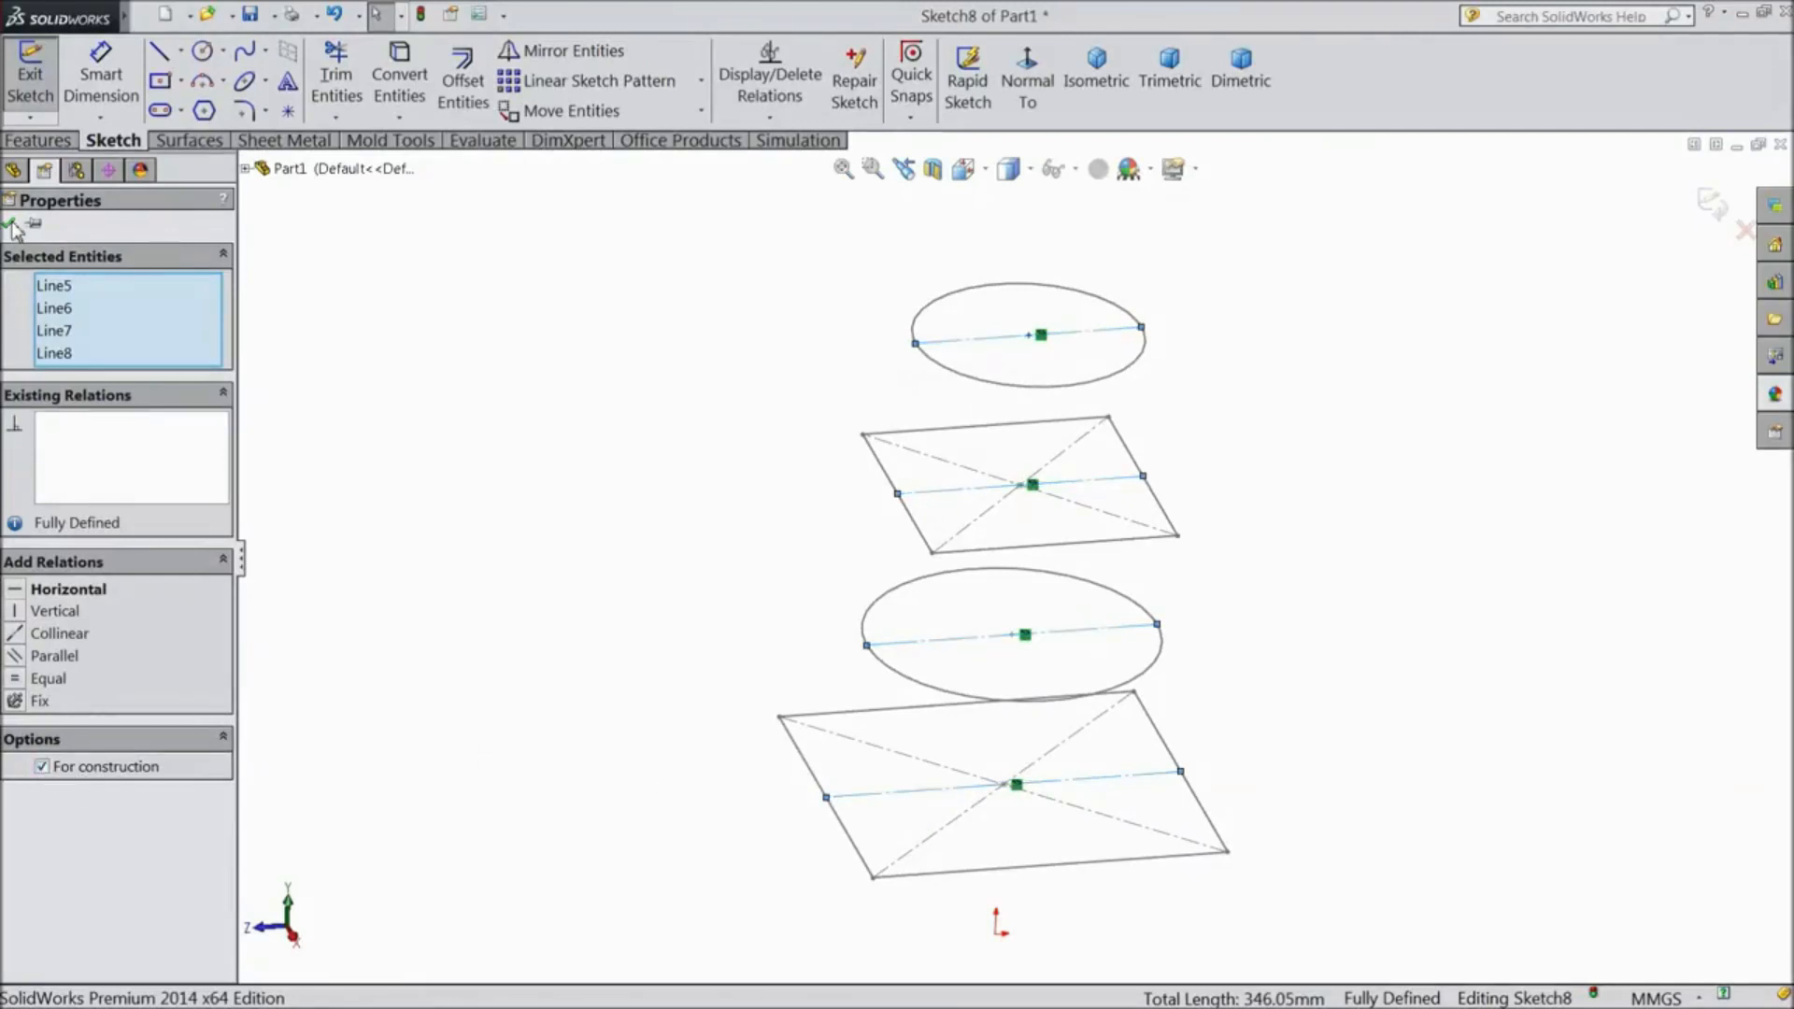
pyautogui.click(13, 228)
# - Sketch a seven-point spline through the construction lines' left endpoints, curving outward, inward and outward between them from top to bottom, and finish the sketch
pyautogui.moveTo(821, 580)
pyautogui.mouseDown(button='middle')
pyautogui.moveTo(737, 485)
pyautogui.moveTo(1228, 635)
pyautogui.moveTo(1184, 584)
pyautogui.mouseUp(button='middle')
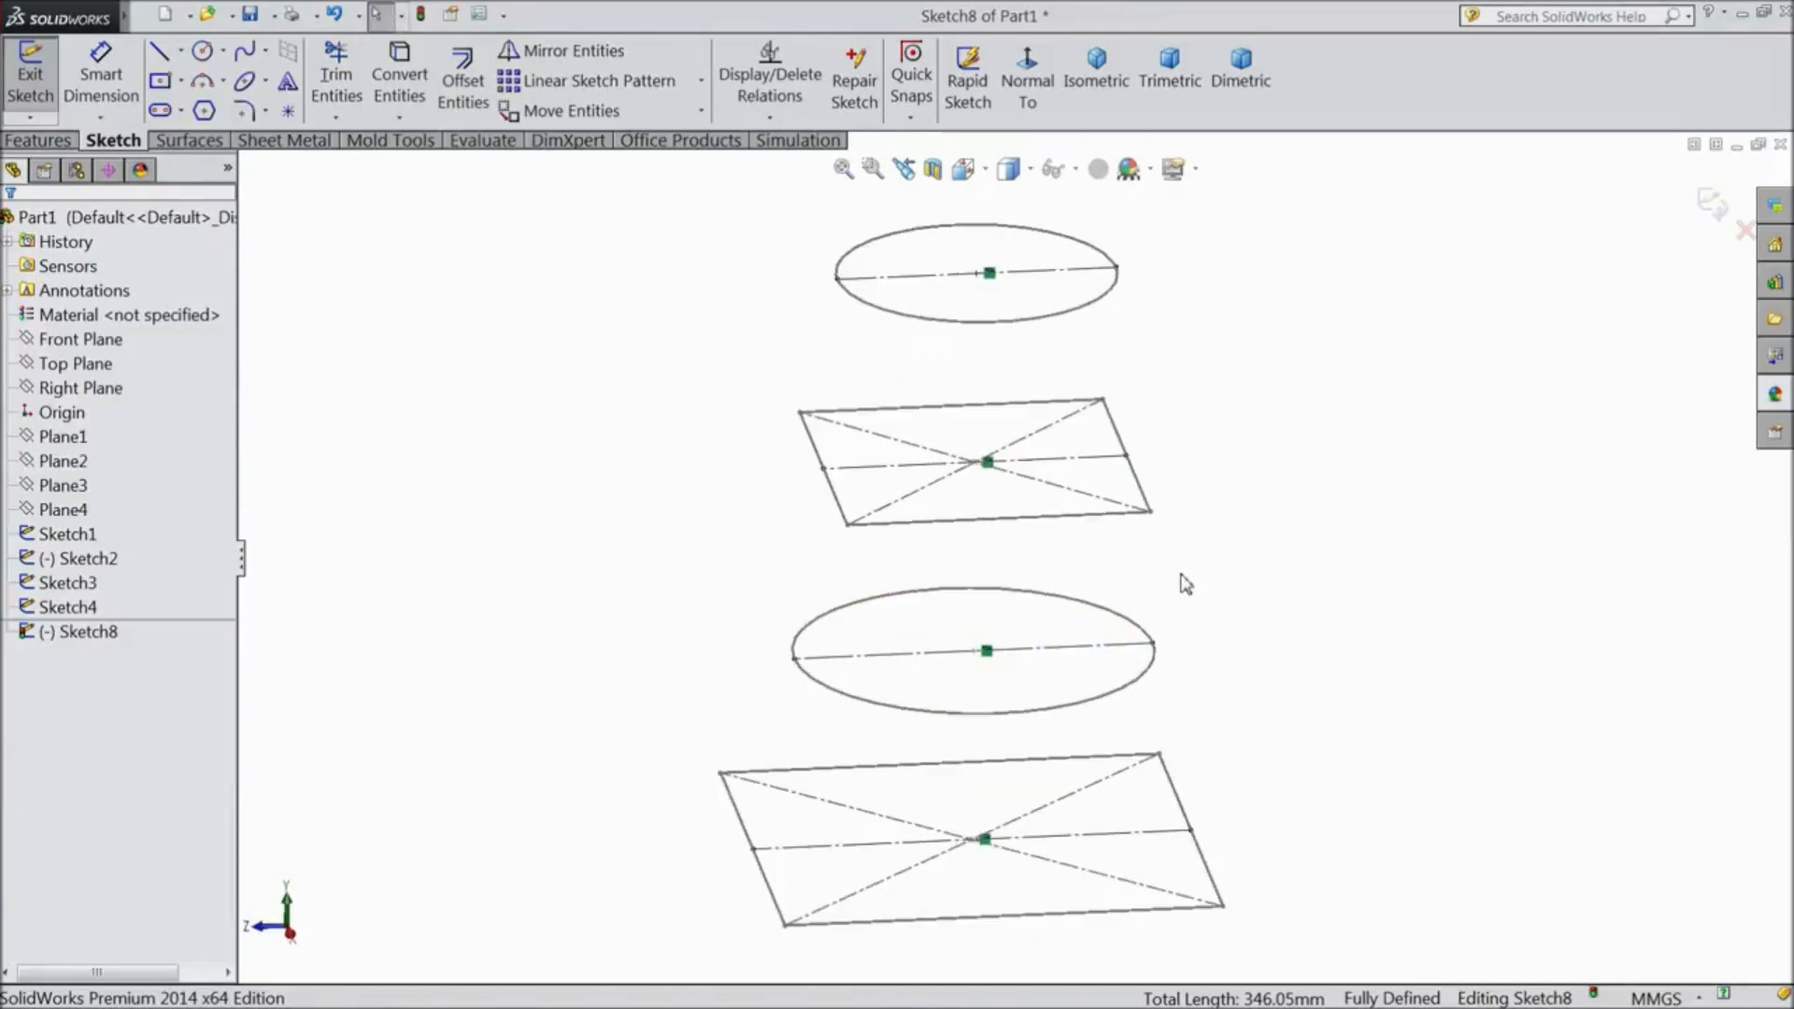
pyautogui.click(245, 58)
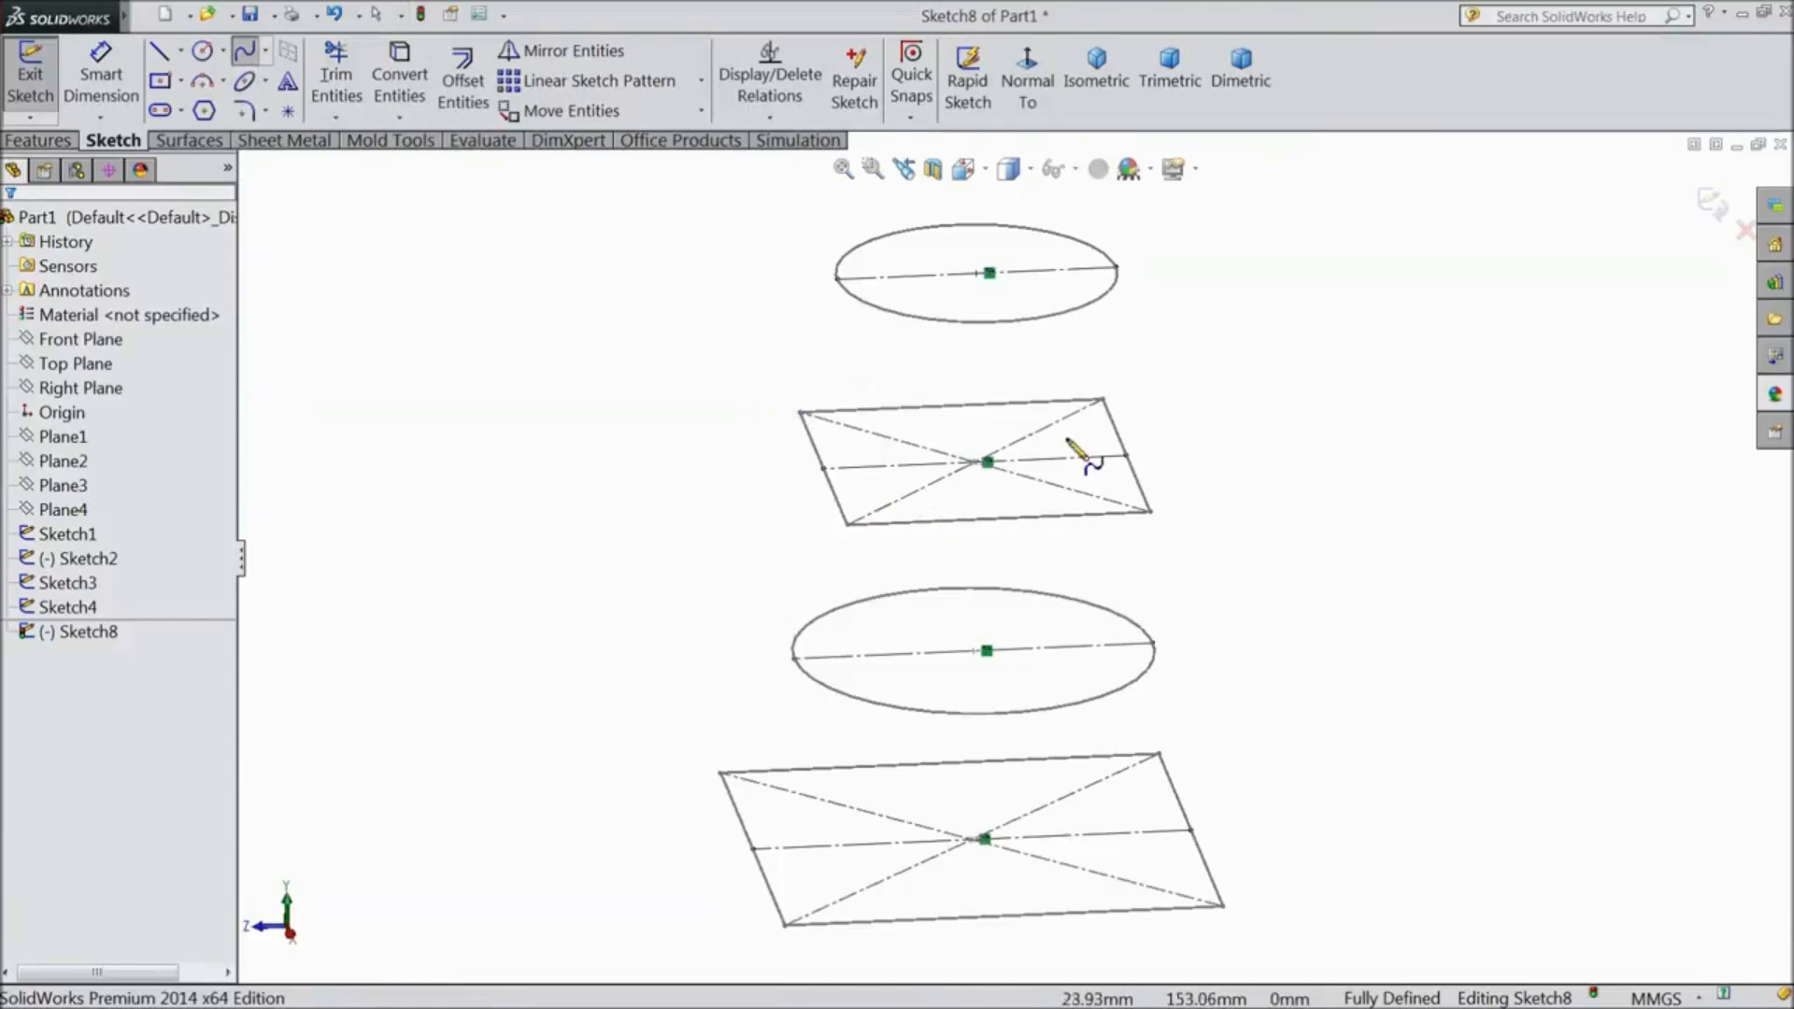
pyautogui.click(1025, 99)
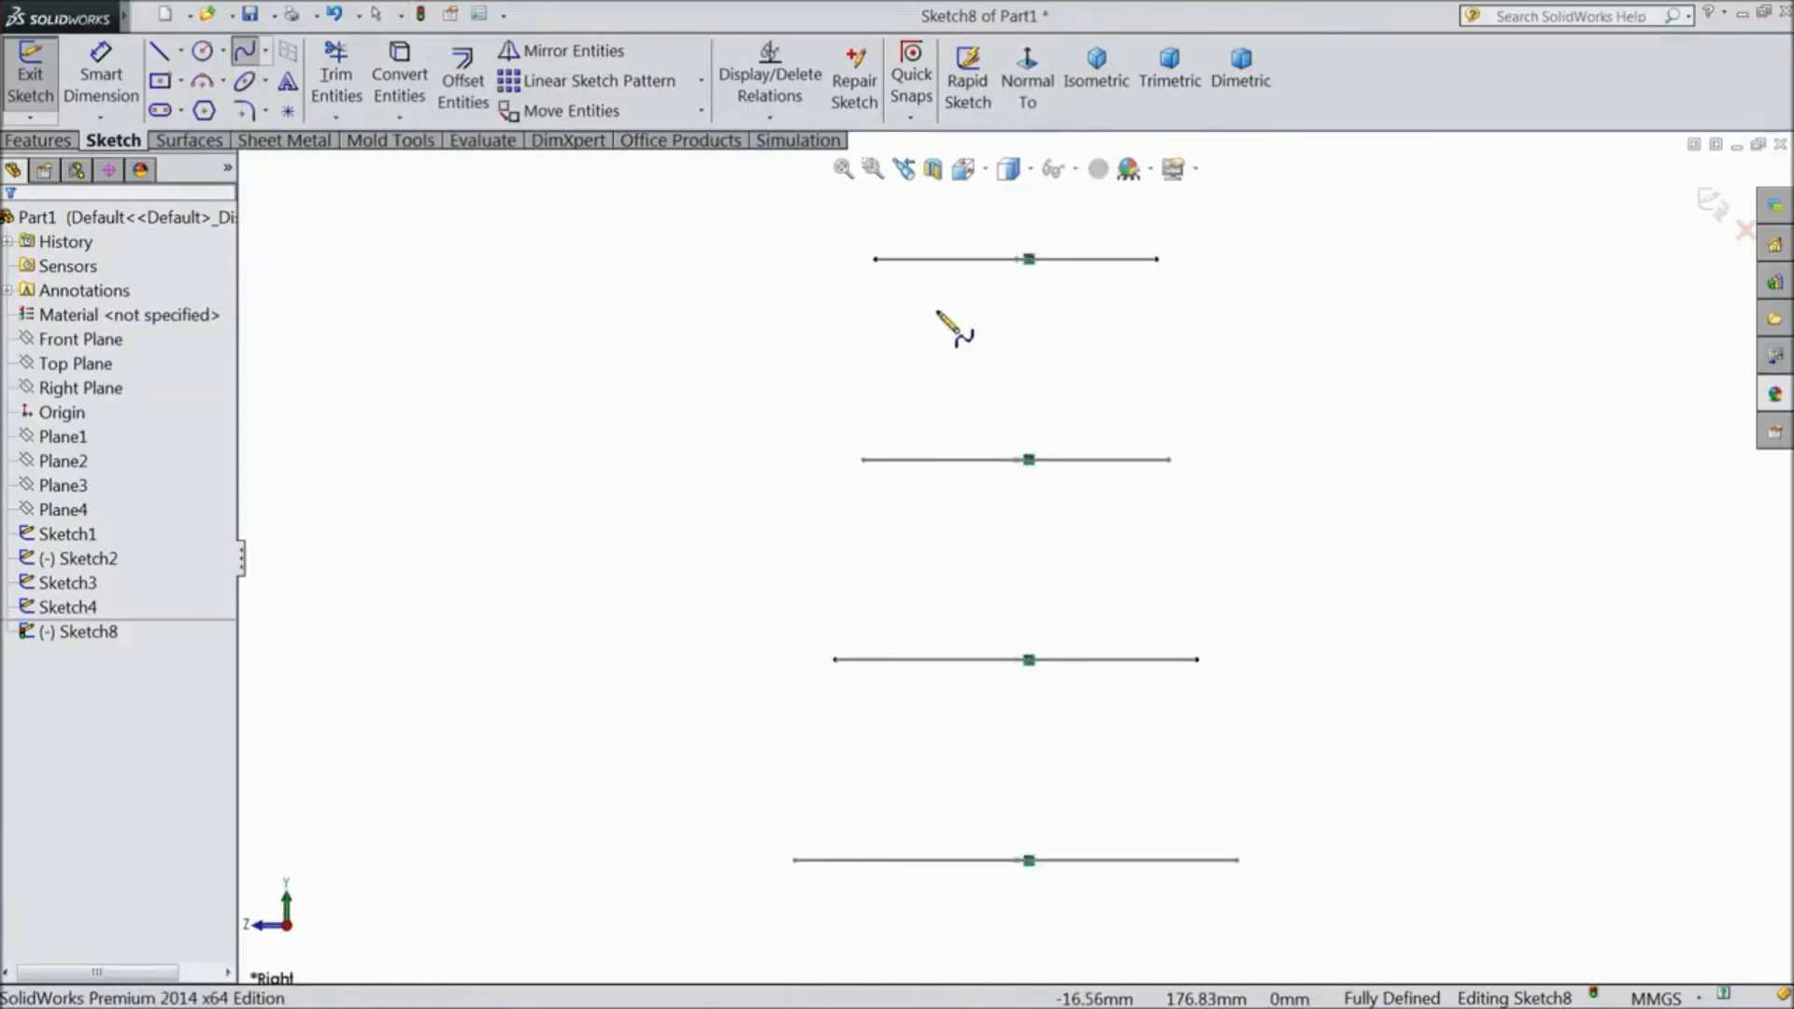
pyautogui.click(875, 258)
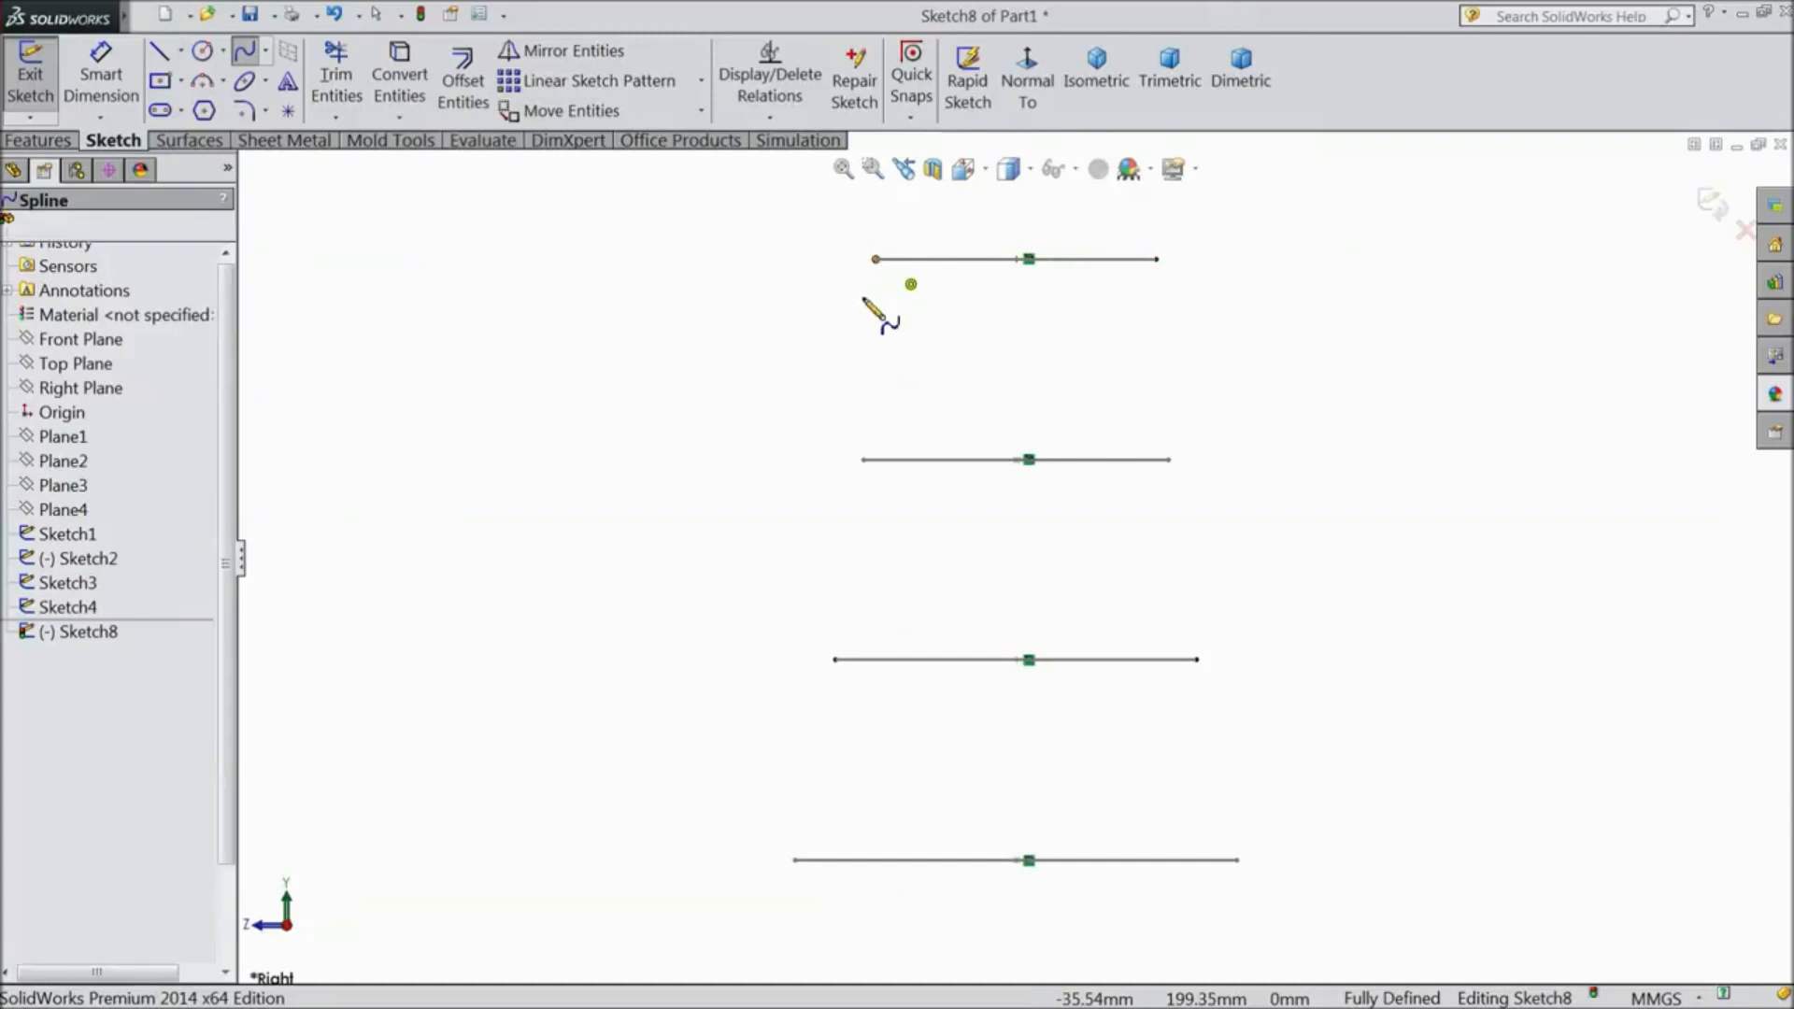
pyautogui.click(803, 346)
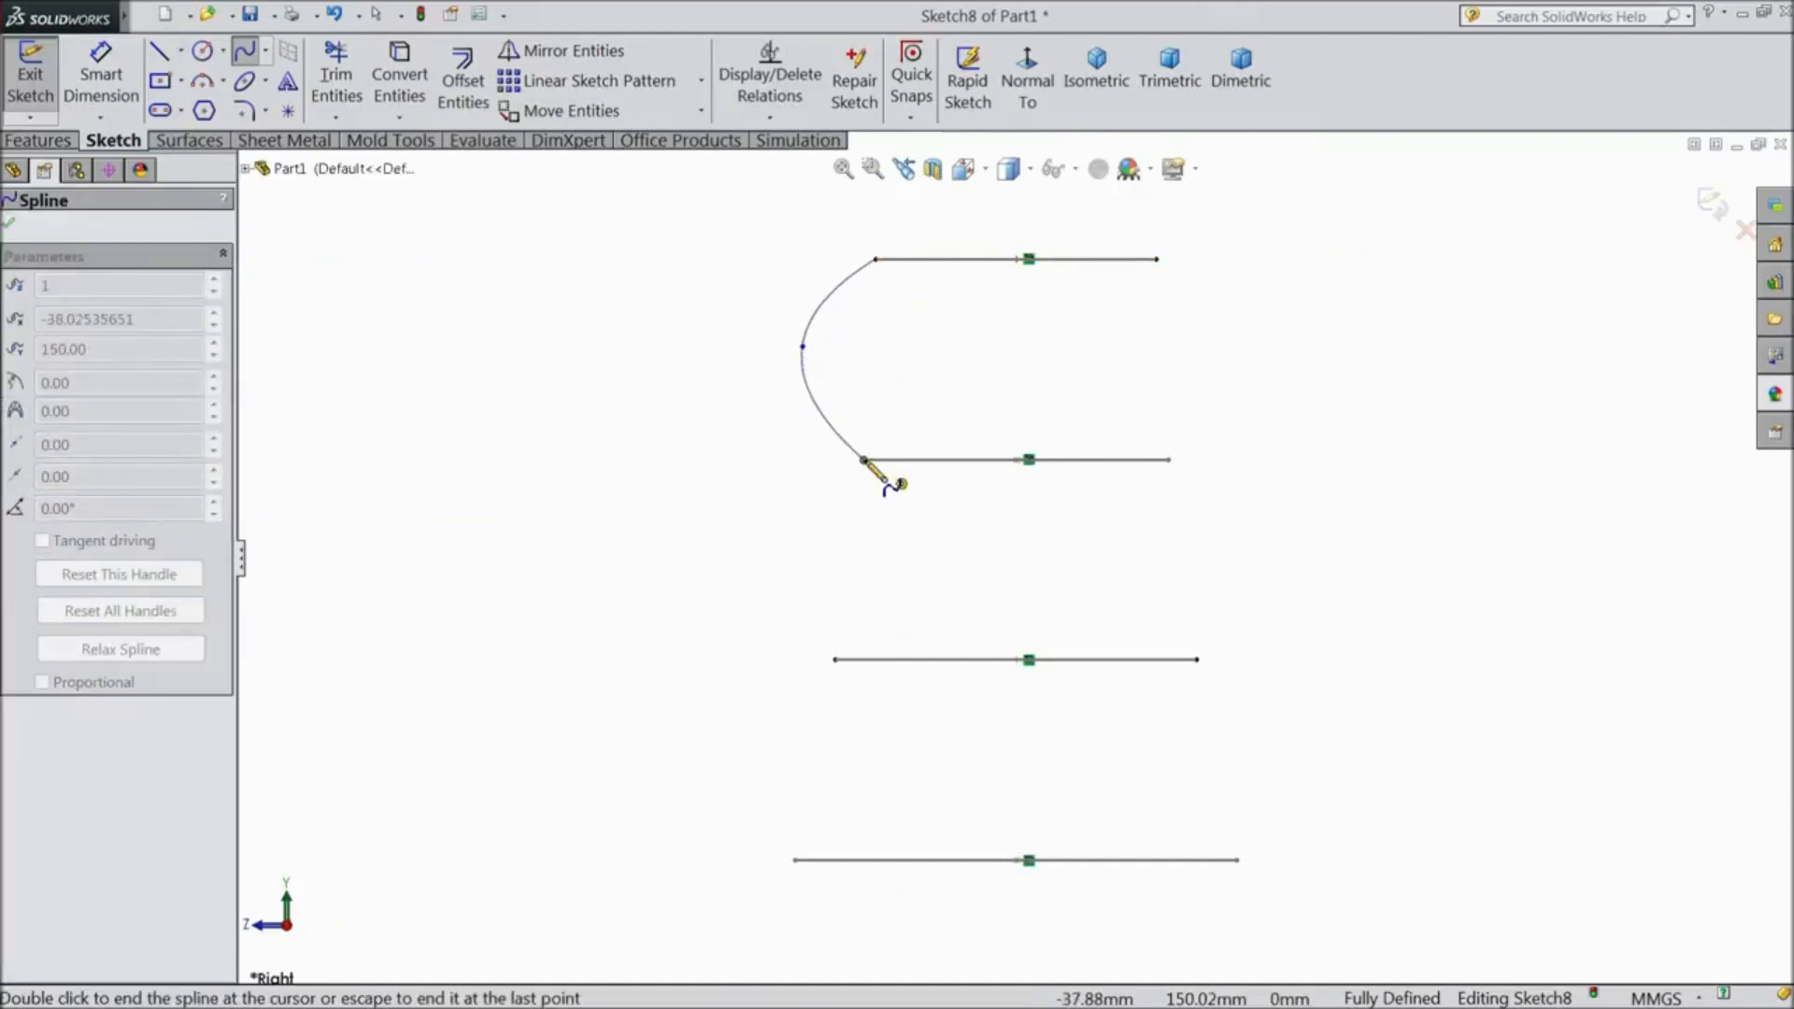
pyautogui.click(908, 557)
pyautogui.click(834, 660)
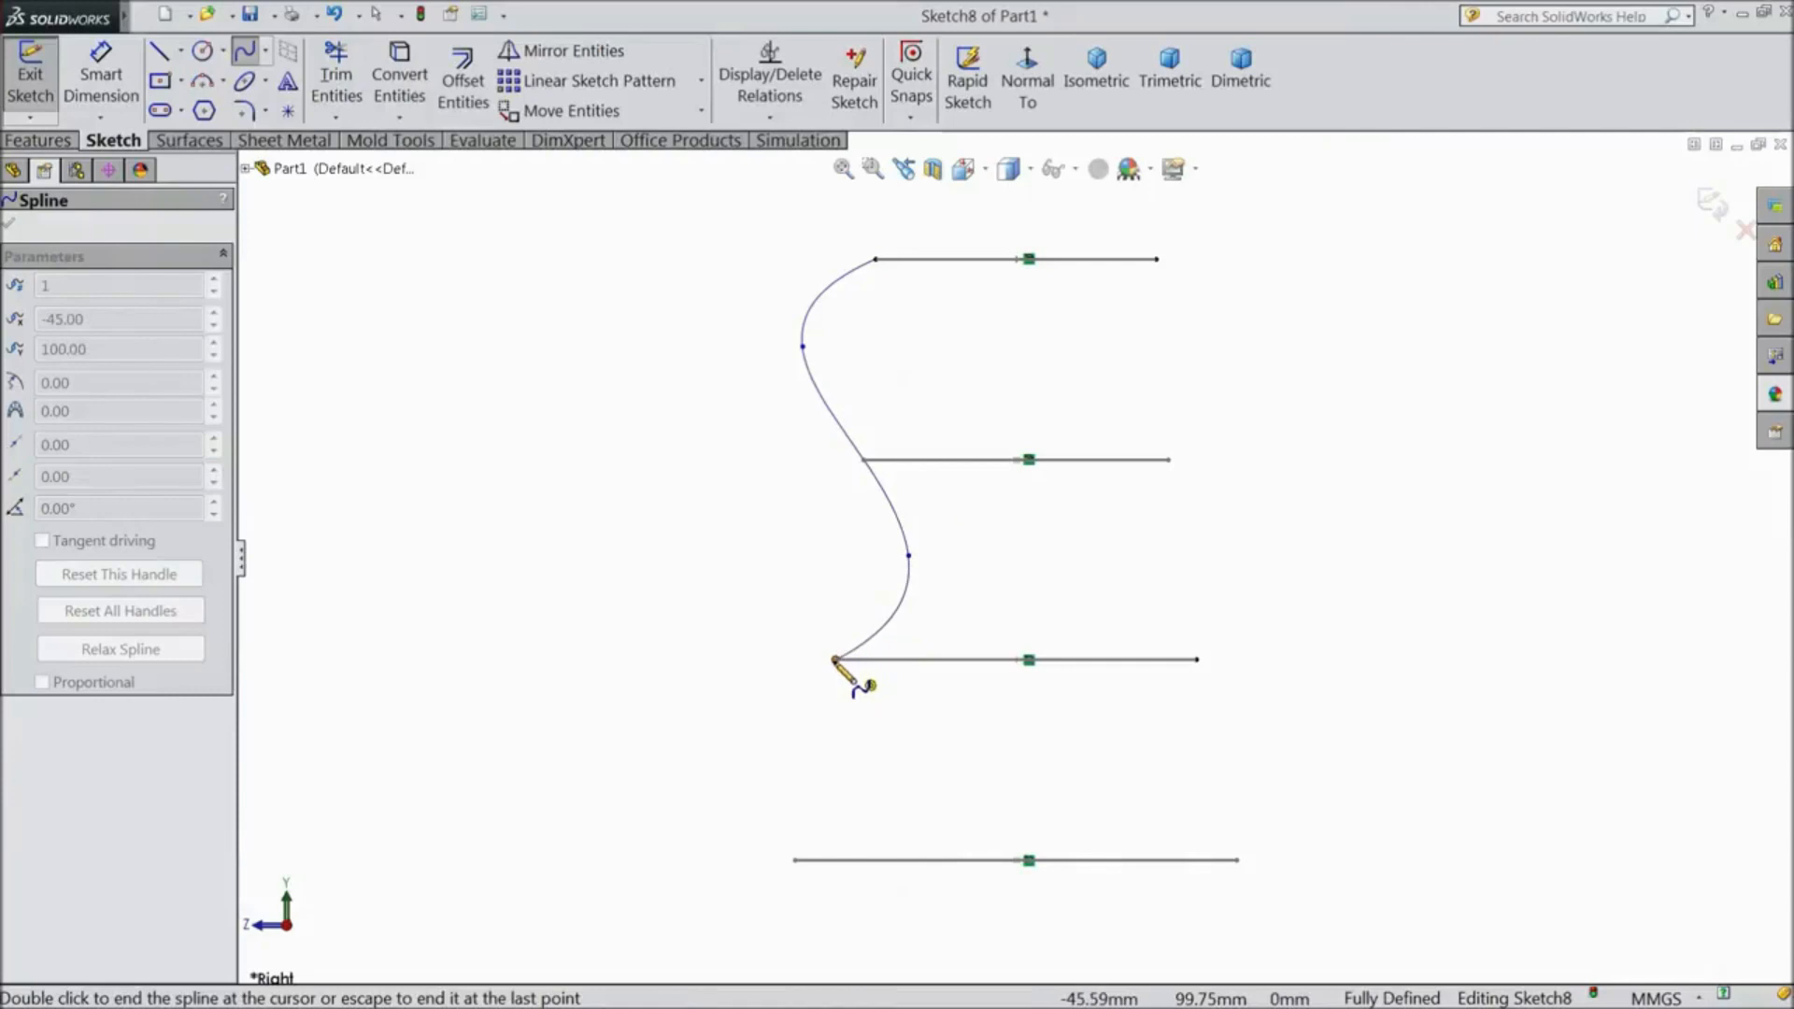
pyautogui.click(731, 764)
pyautogui.doubleClick(795, 860)
pyautogui.rightClick(825, 894)
pyautogui.click(866, 282)
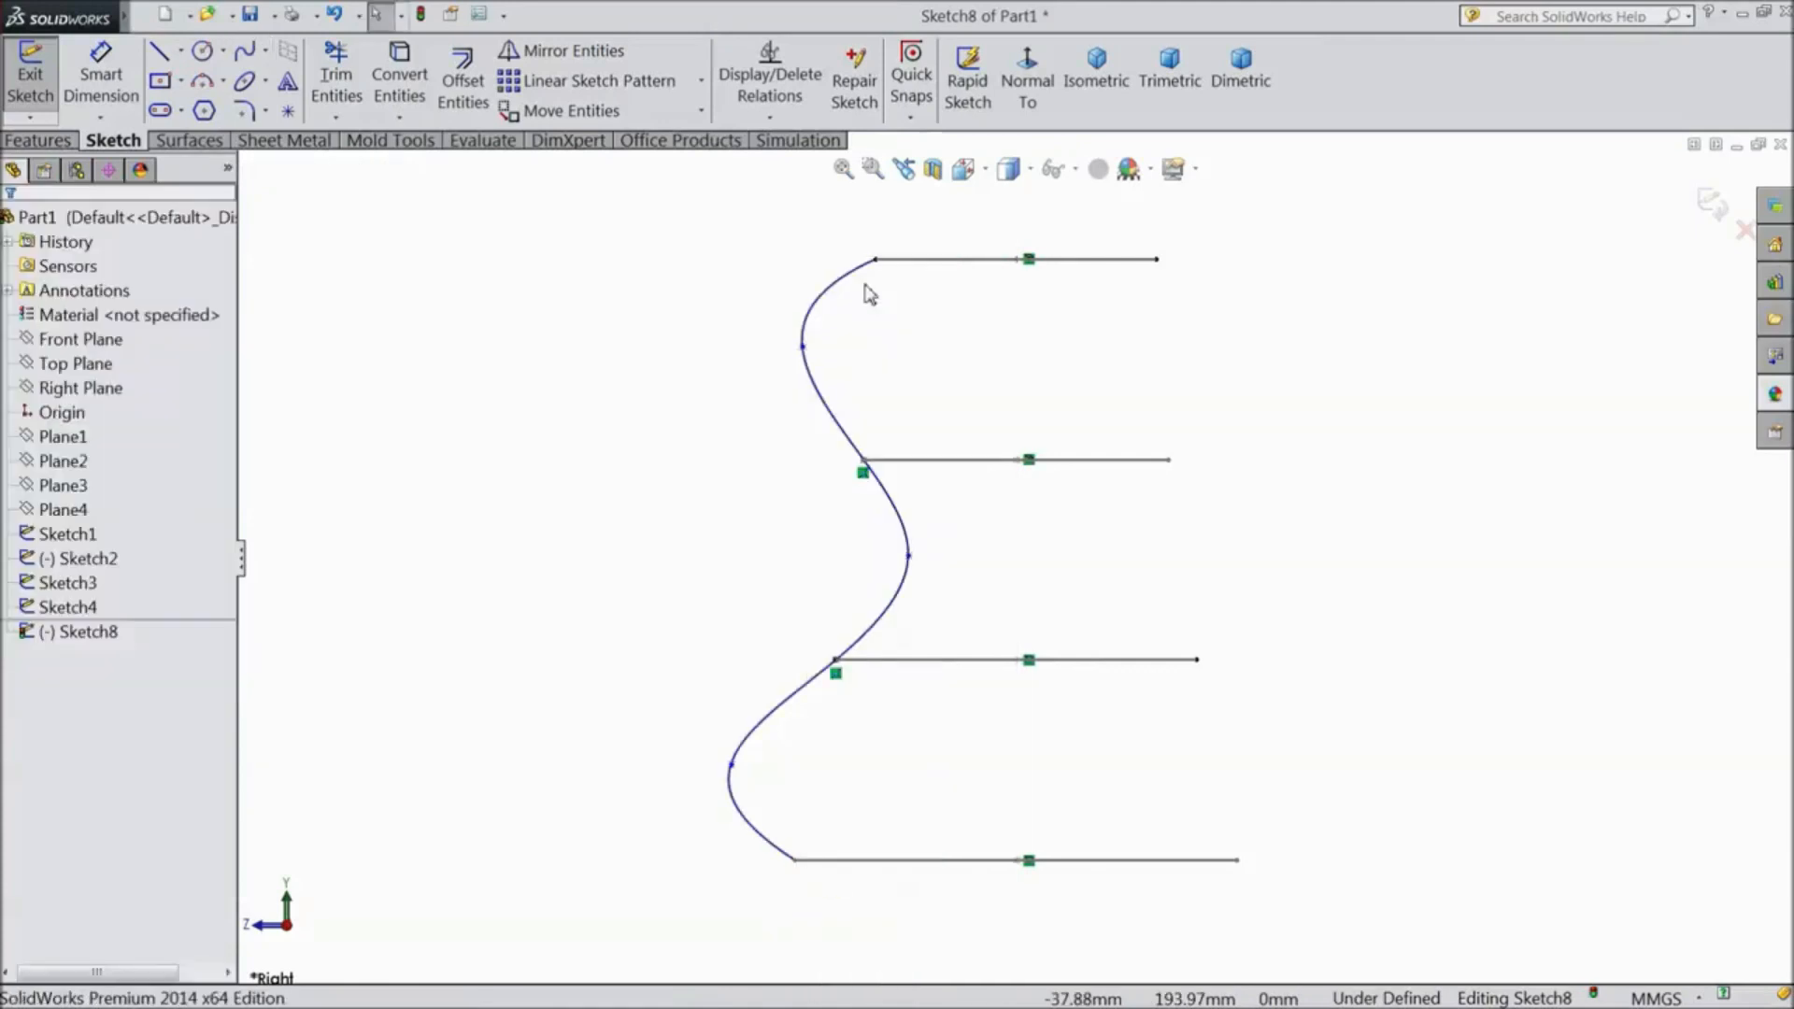
pyautogui.moveTo(773, 488)
pyautogui.mouseDown(button='middle')
pyautogui.moveTo(929, 400)
pyautogui.moveTo(1049, 429)
pyautogui.moveTo(917, 448)
pyautogui.moveTo(1041, 333)
pyautogui.moveTo(962, 520)
pyautogui.moveTo(989, 501)
pyautogui.mouseUp(button='middle')
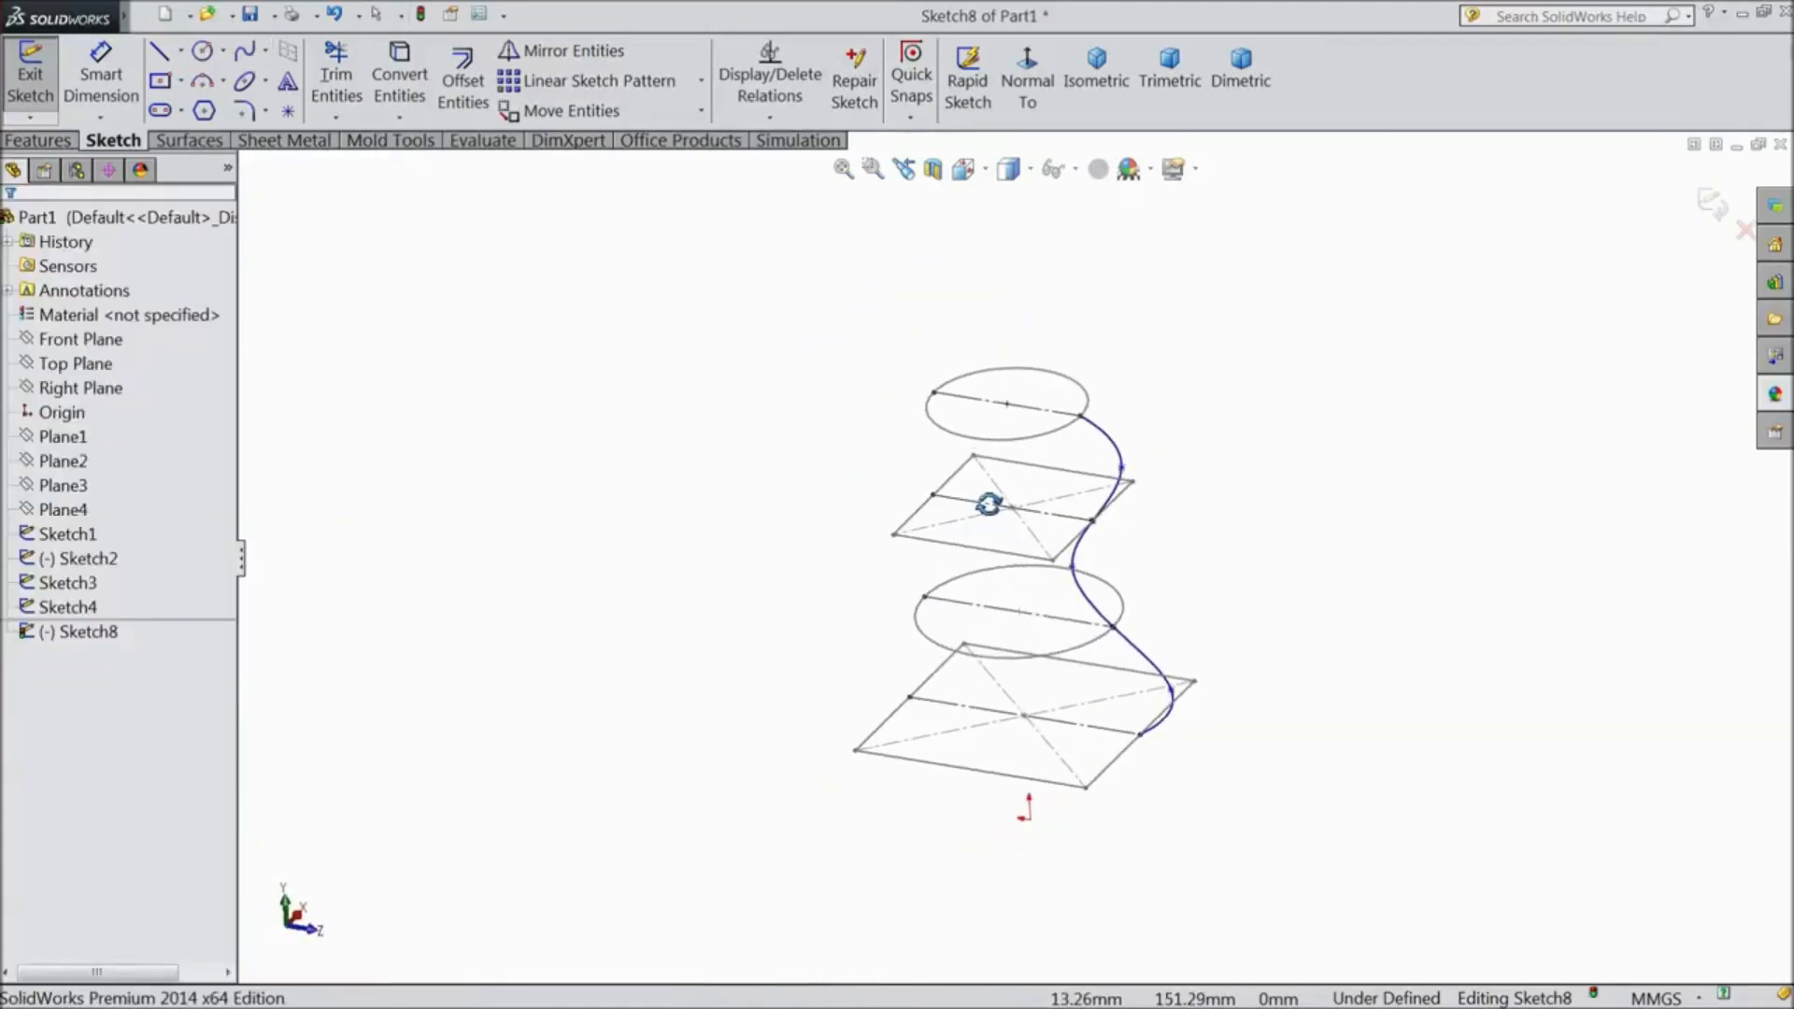
pyautogui.click(1712, 204)
# - Start a Lofted Boss/Base and select Sketch1, Sketch2, Sketch3 and Sketch4 as profiles, in order from the top circle to the bottom rectangle
pyautogui.moveTo(1321, 525)
pyautogui.mouseDown(button='middle')
pyautogui.moveTo(1338, 488)
pyautogui.moveTo(1349, 513)
pyautogui.moveTo(1258, 488)
pyautogui.mouseUp(button='middle')
pyautogui.click(1349, 513)
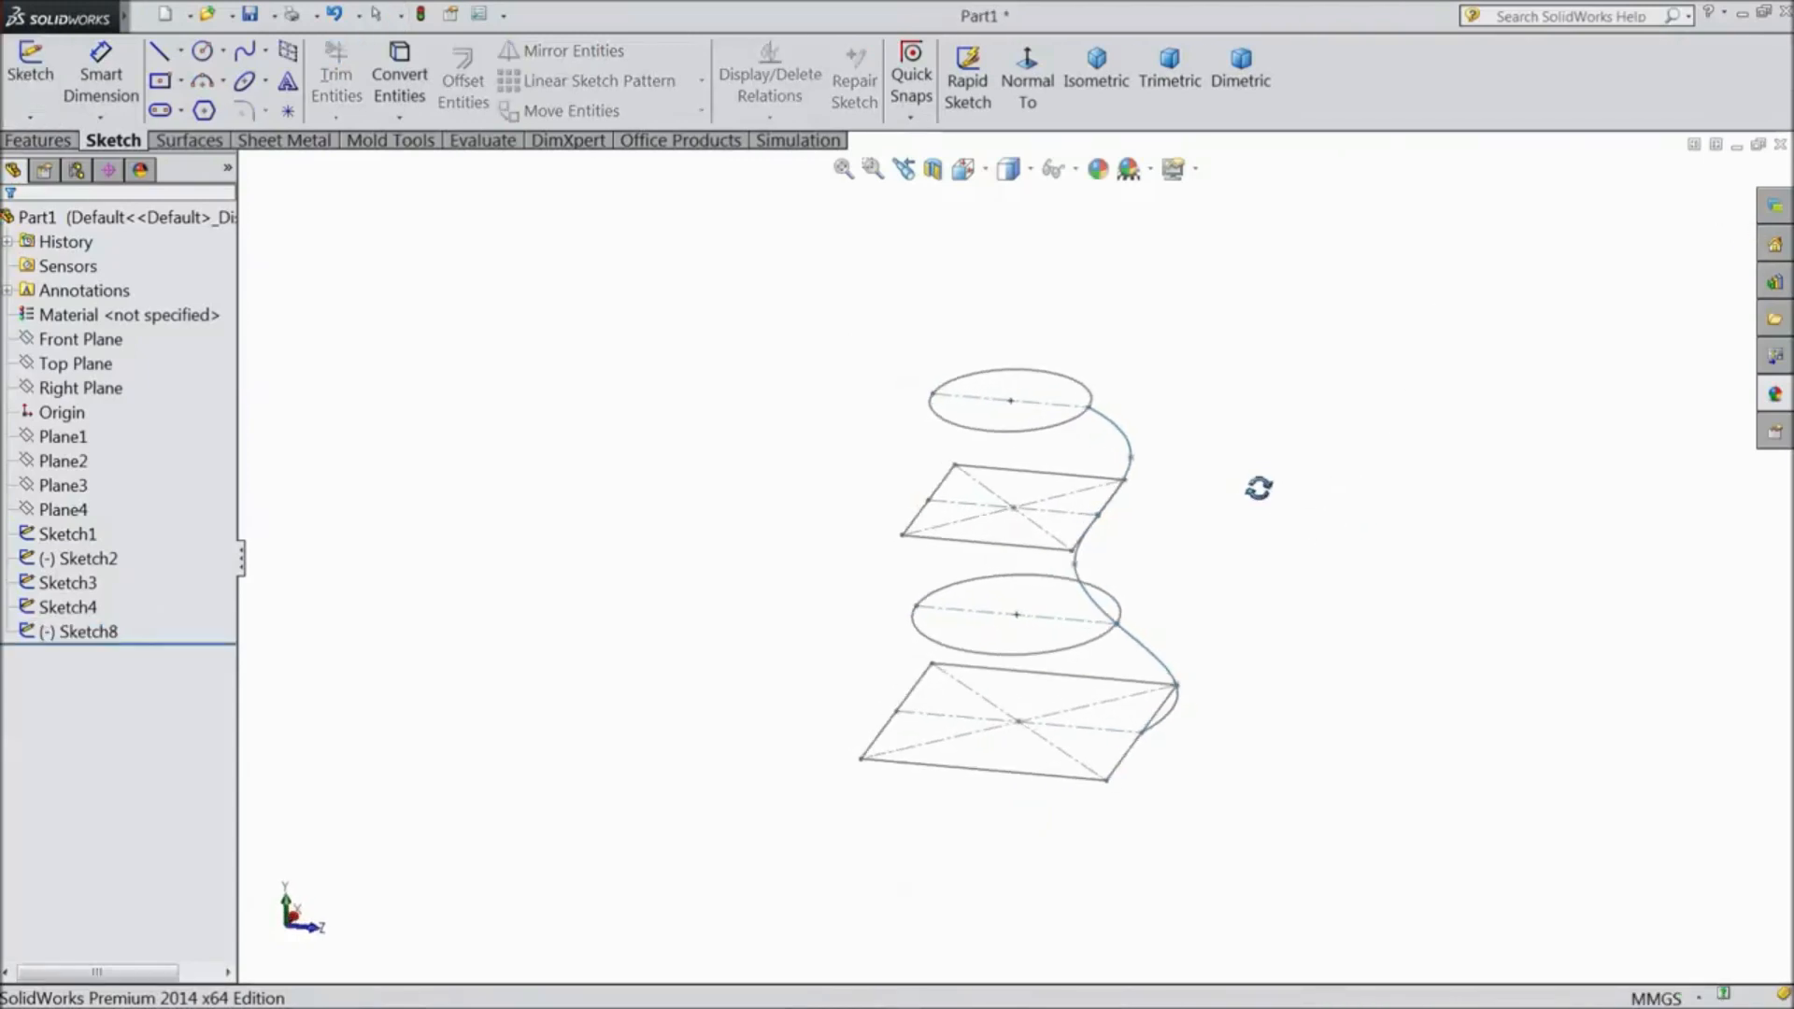
pyautogui.scroll(-4, 1077, 654)
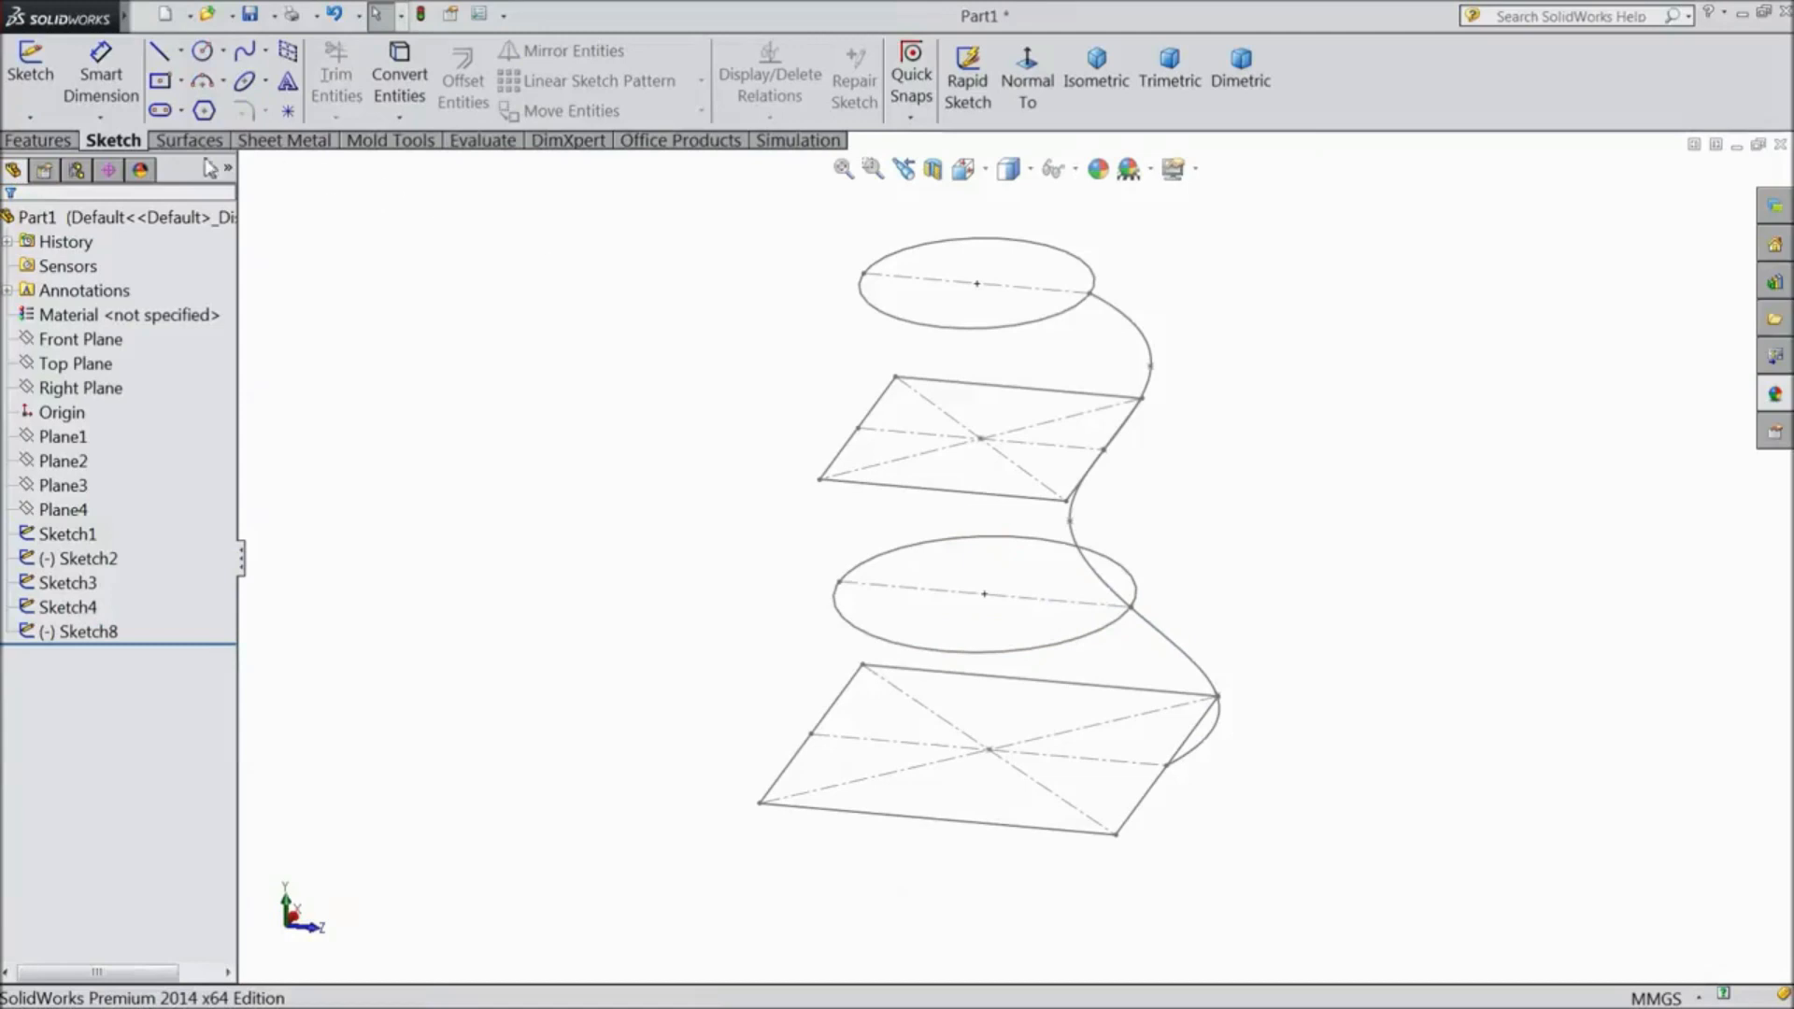
pyautogui.click(37, 140)
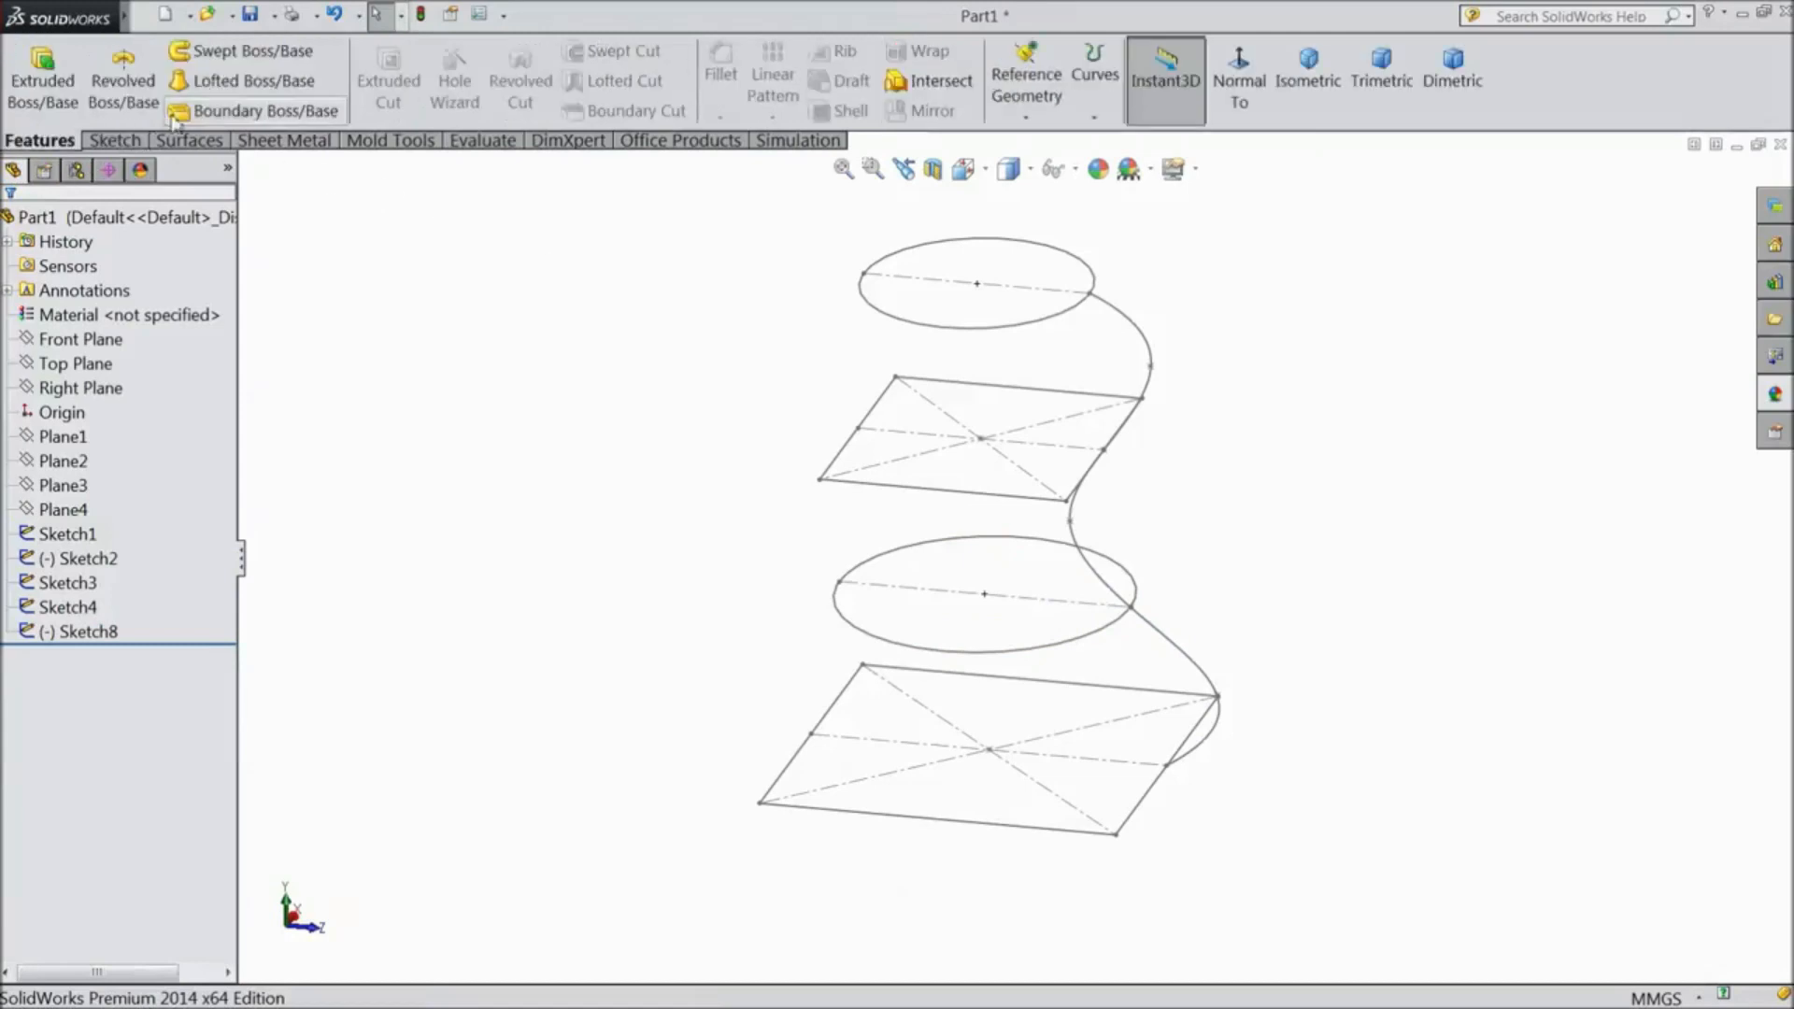
pyautogui.click(240, 89)
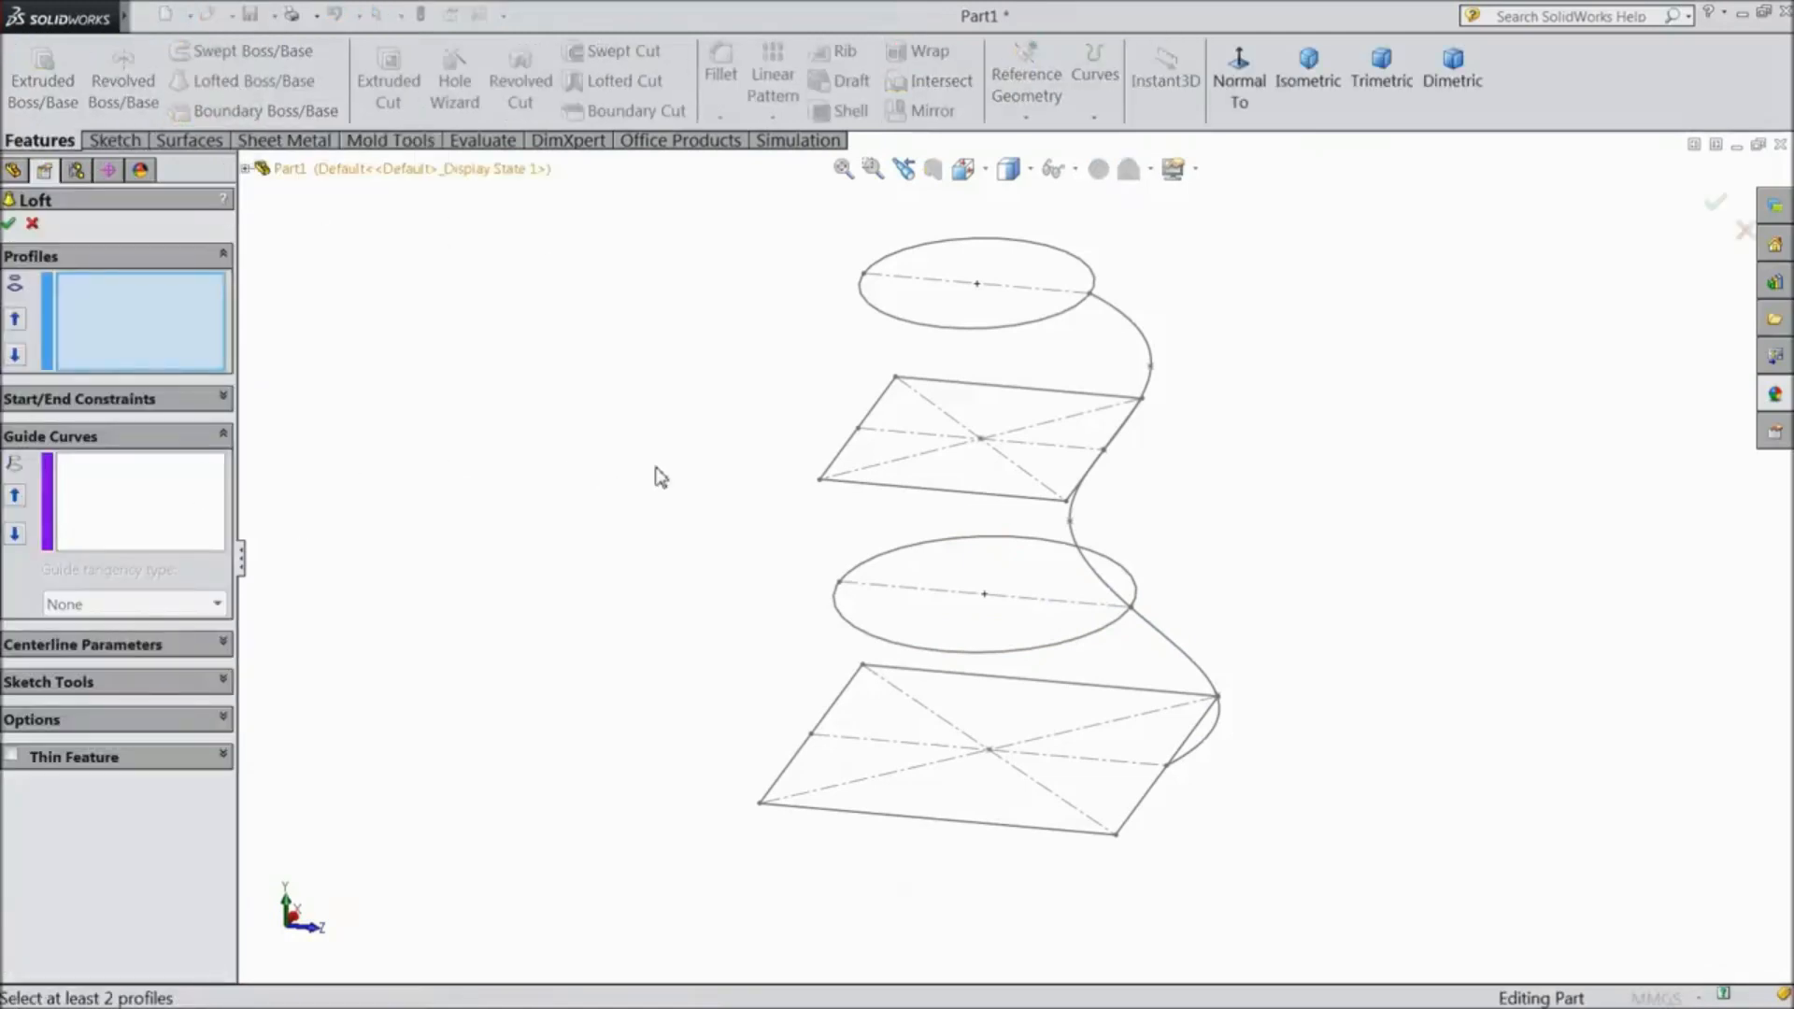
pyautogui.click(860, 297)
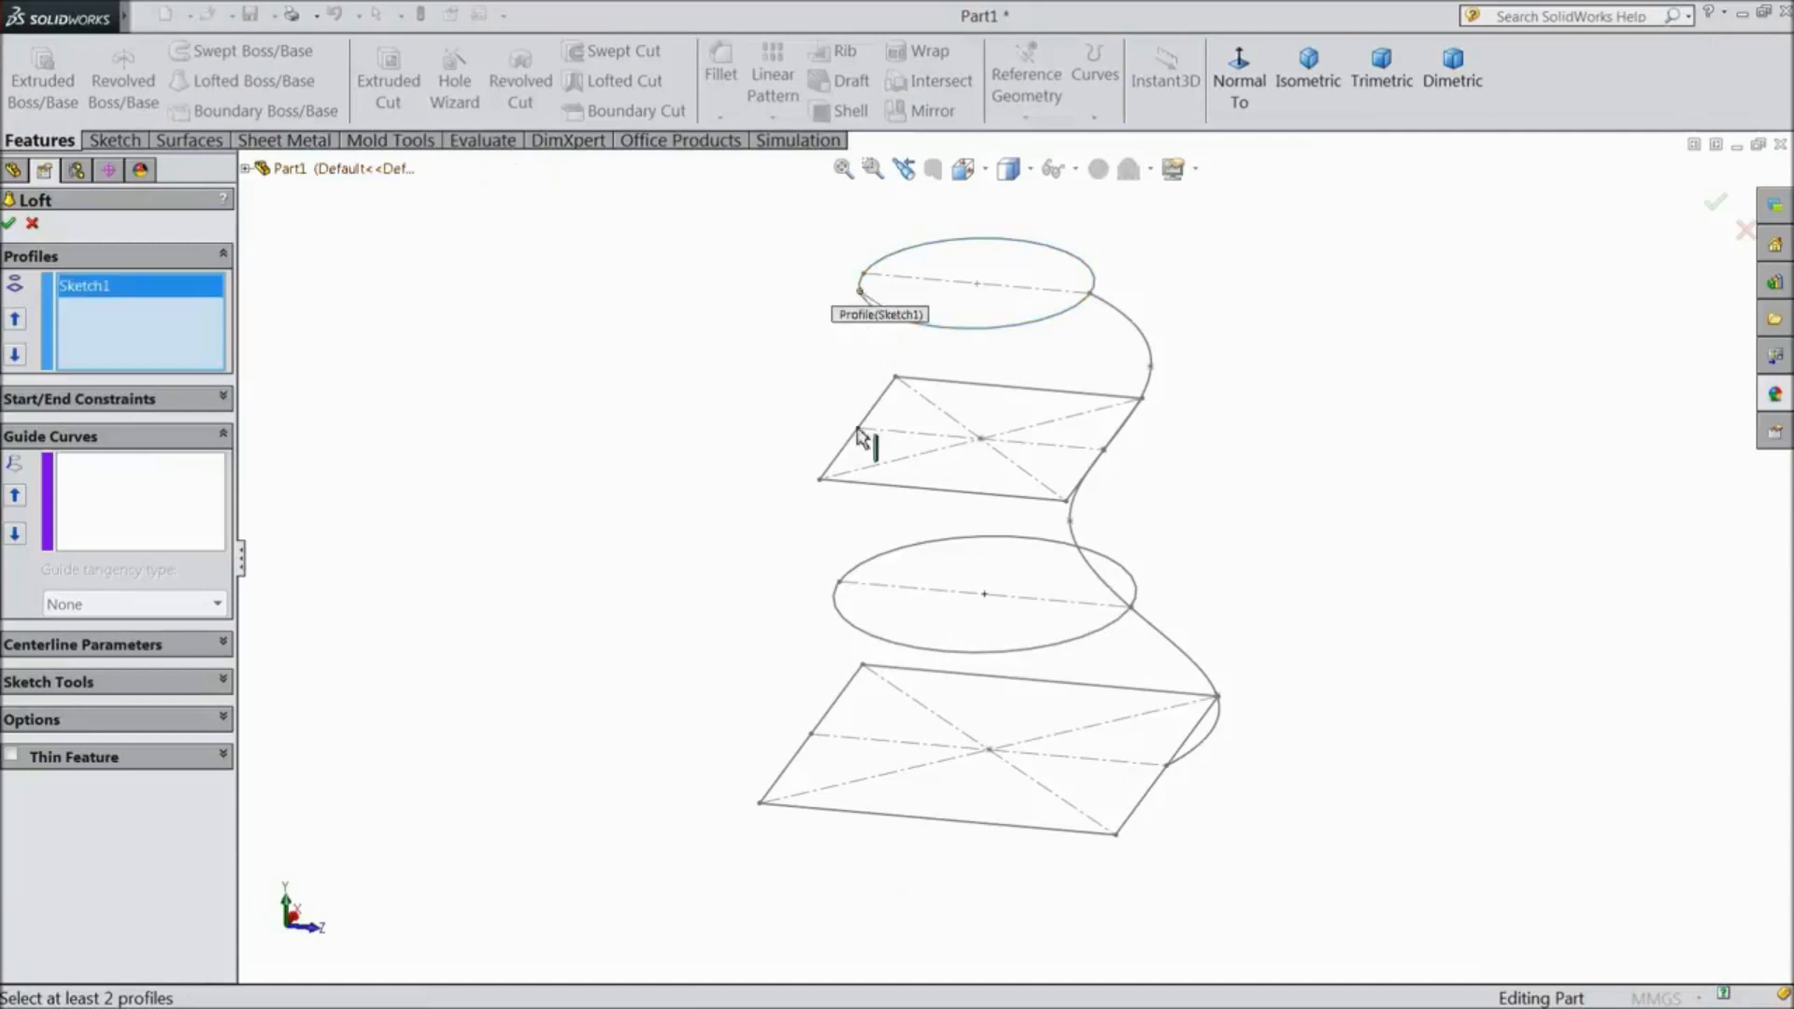
pyautogui.click(820, 480)
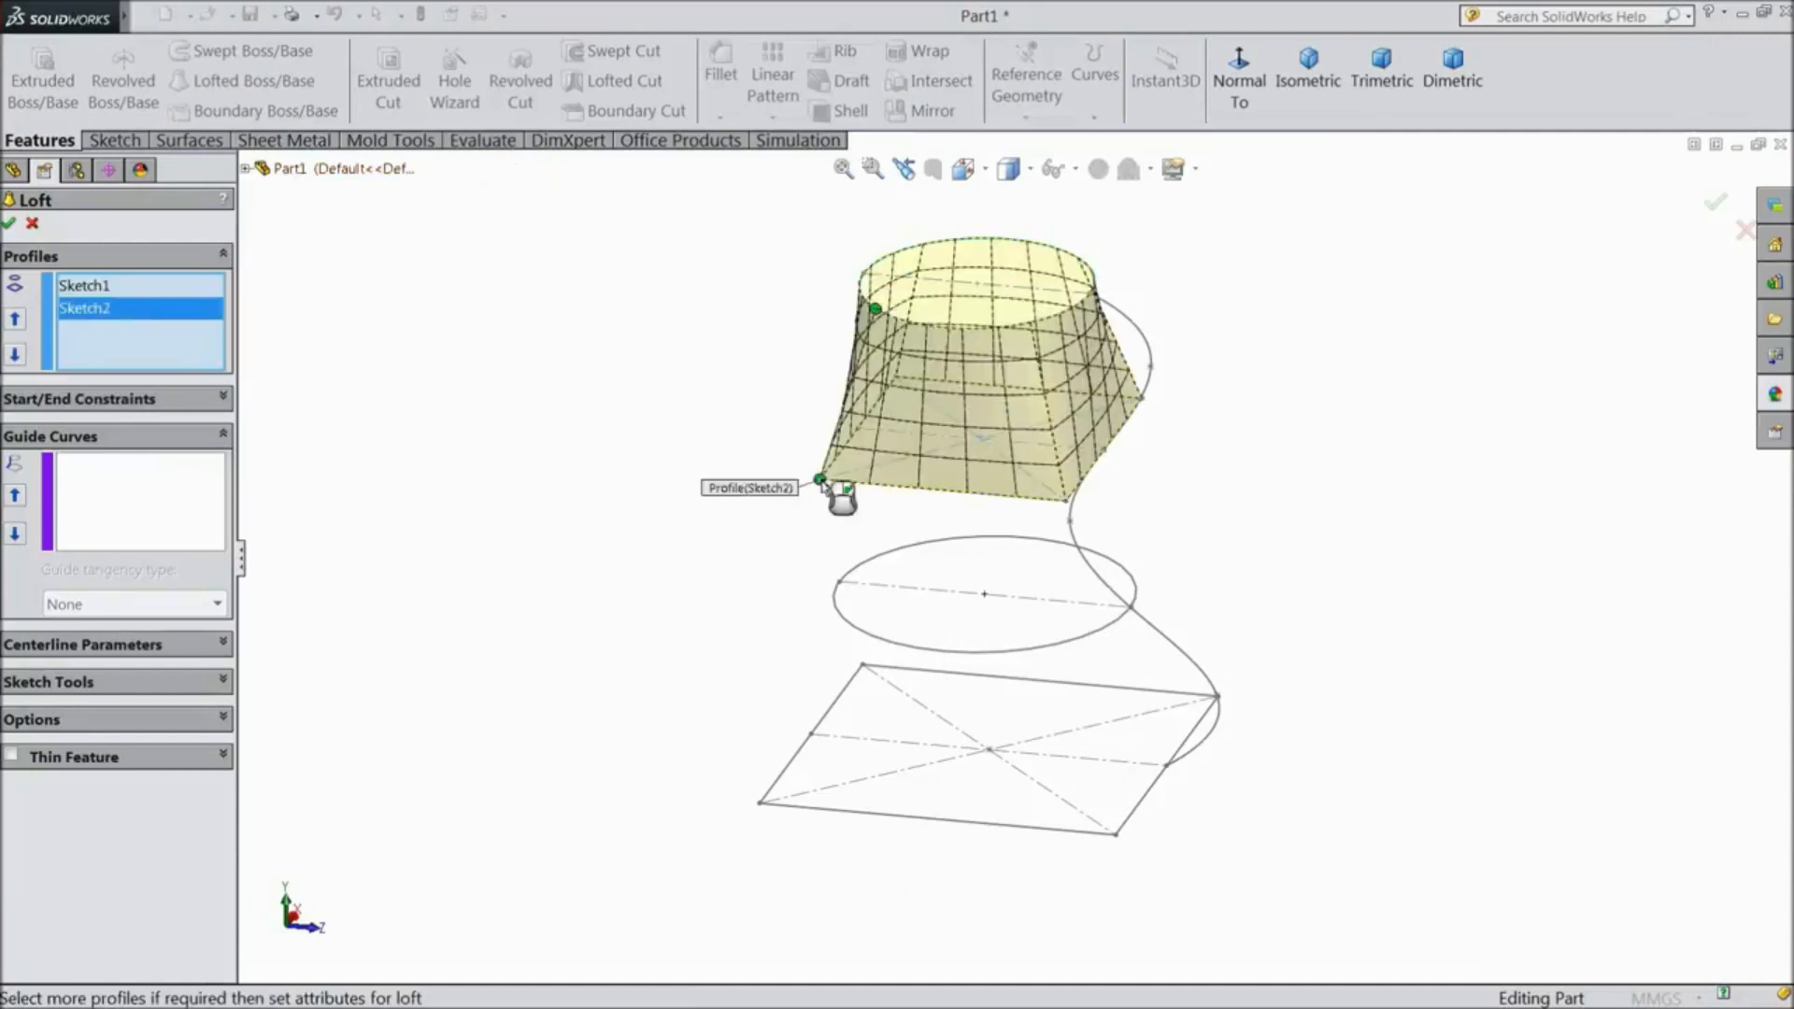
pyautogui.click(836, 612)
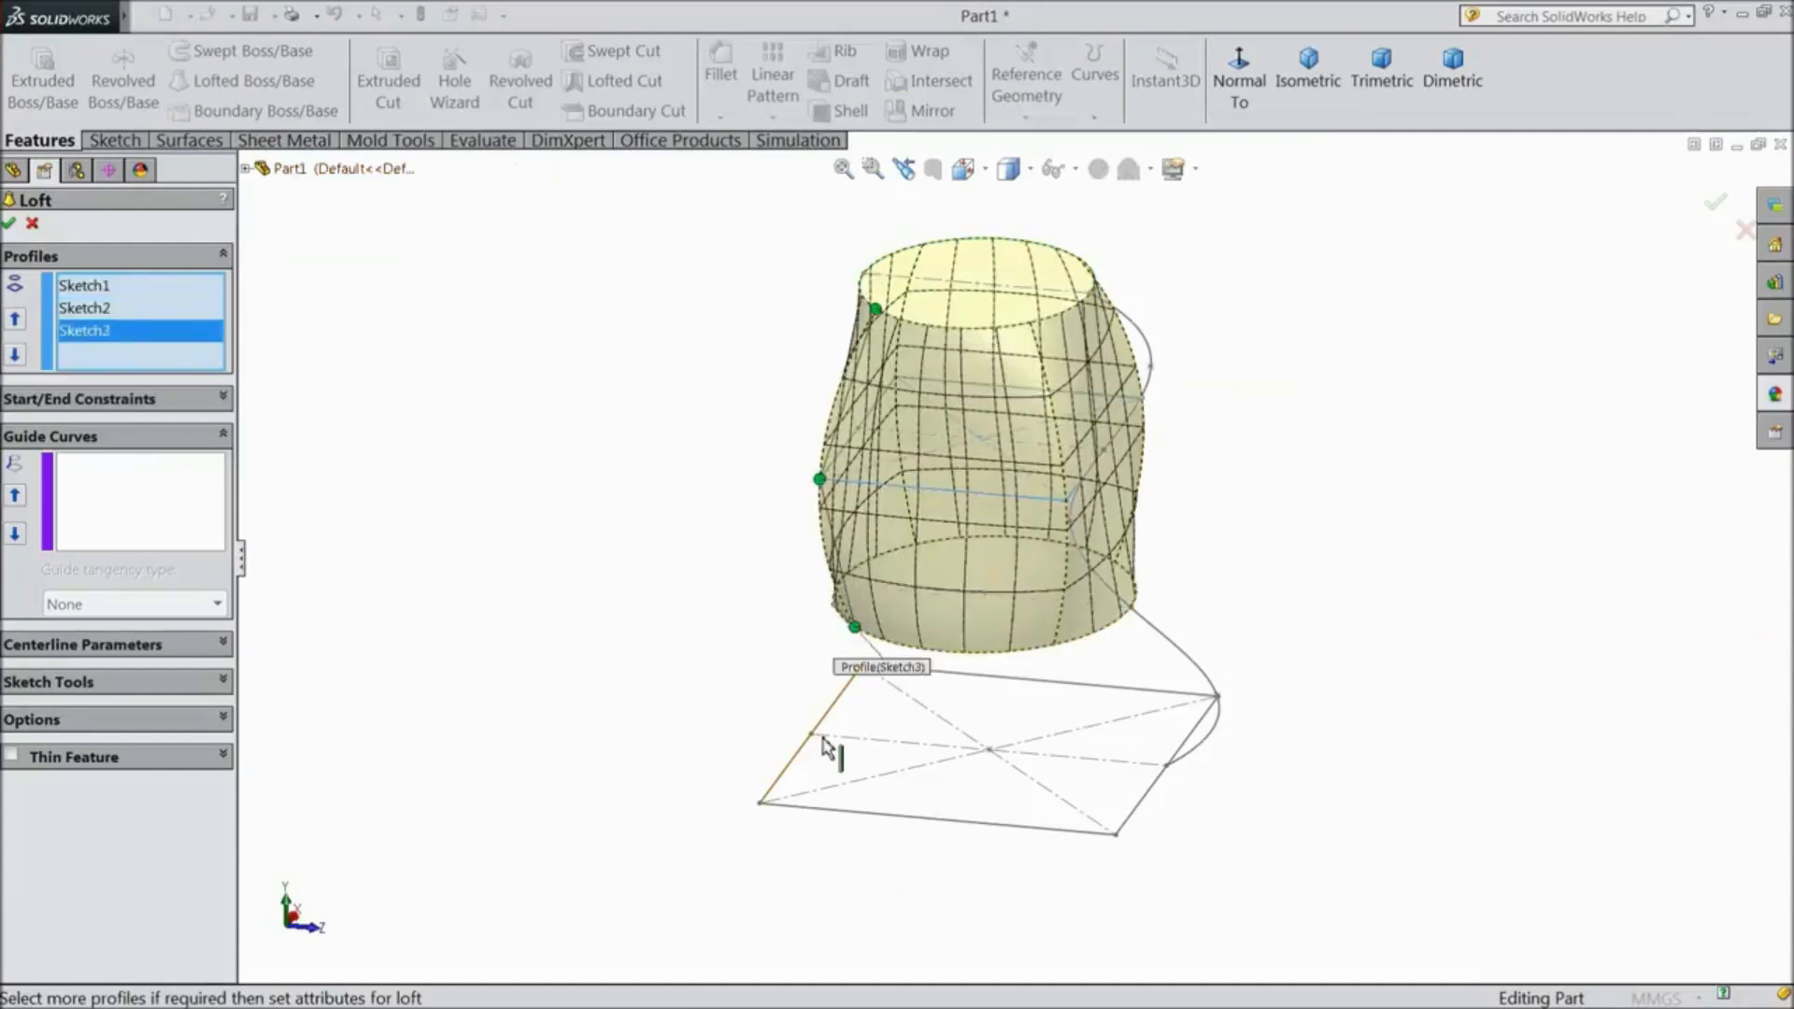
pyautogui.click(759, 805)
pyautogui.moveTo(1299, 636)
pyautogui.mouseDown(button='middle')
pyautogui.moveTo(1309, 533)
pyautogui.moveTo(1366, 469)
pyautogui.moveTo(1398, 492)
pyautogui.moveTo(1265, 476)
pyautogui.moveTo(1333, 592)
pyautogui.moveTo(1391, 558)
pyautogui.moveTo(1270, 541)
pyautogui.moveTo(1318, 570)
pyautogui.moveTo(1324, 542)
pyautogui.mouseUp(button='middle')
pyautogui.scroll(-2, 1098, 495)
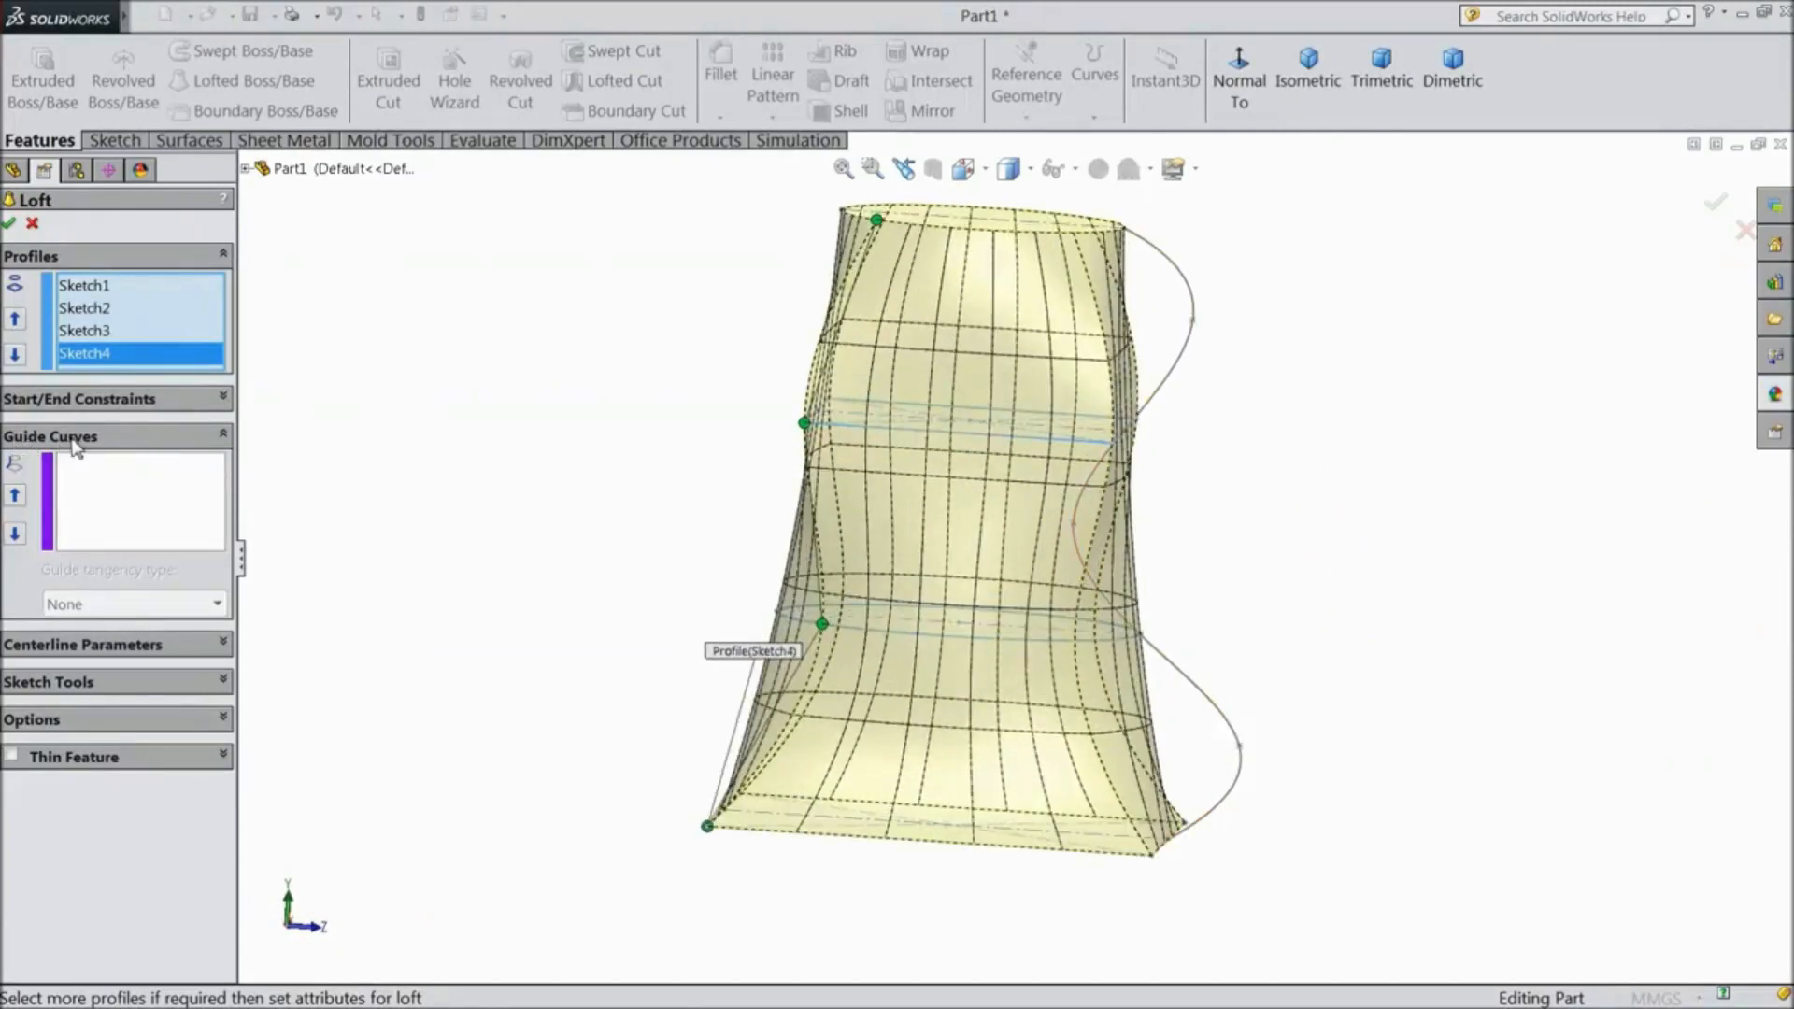
# - Add the outward-and-inward curving spline as the loft's guide curve, with influence type To Next Guide, and create the loft
pyautogui.click(112, 528)
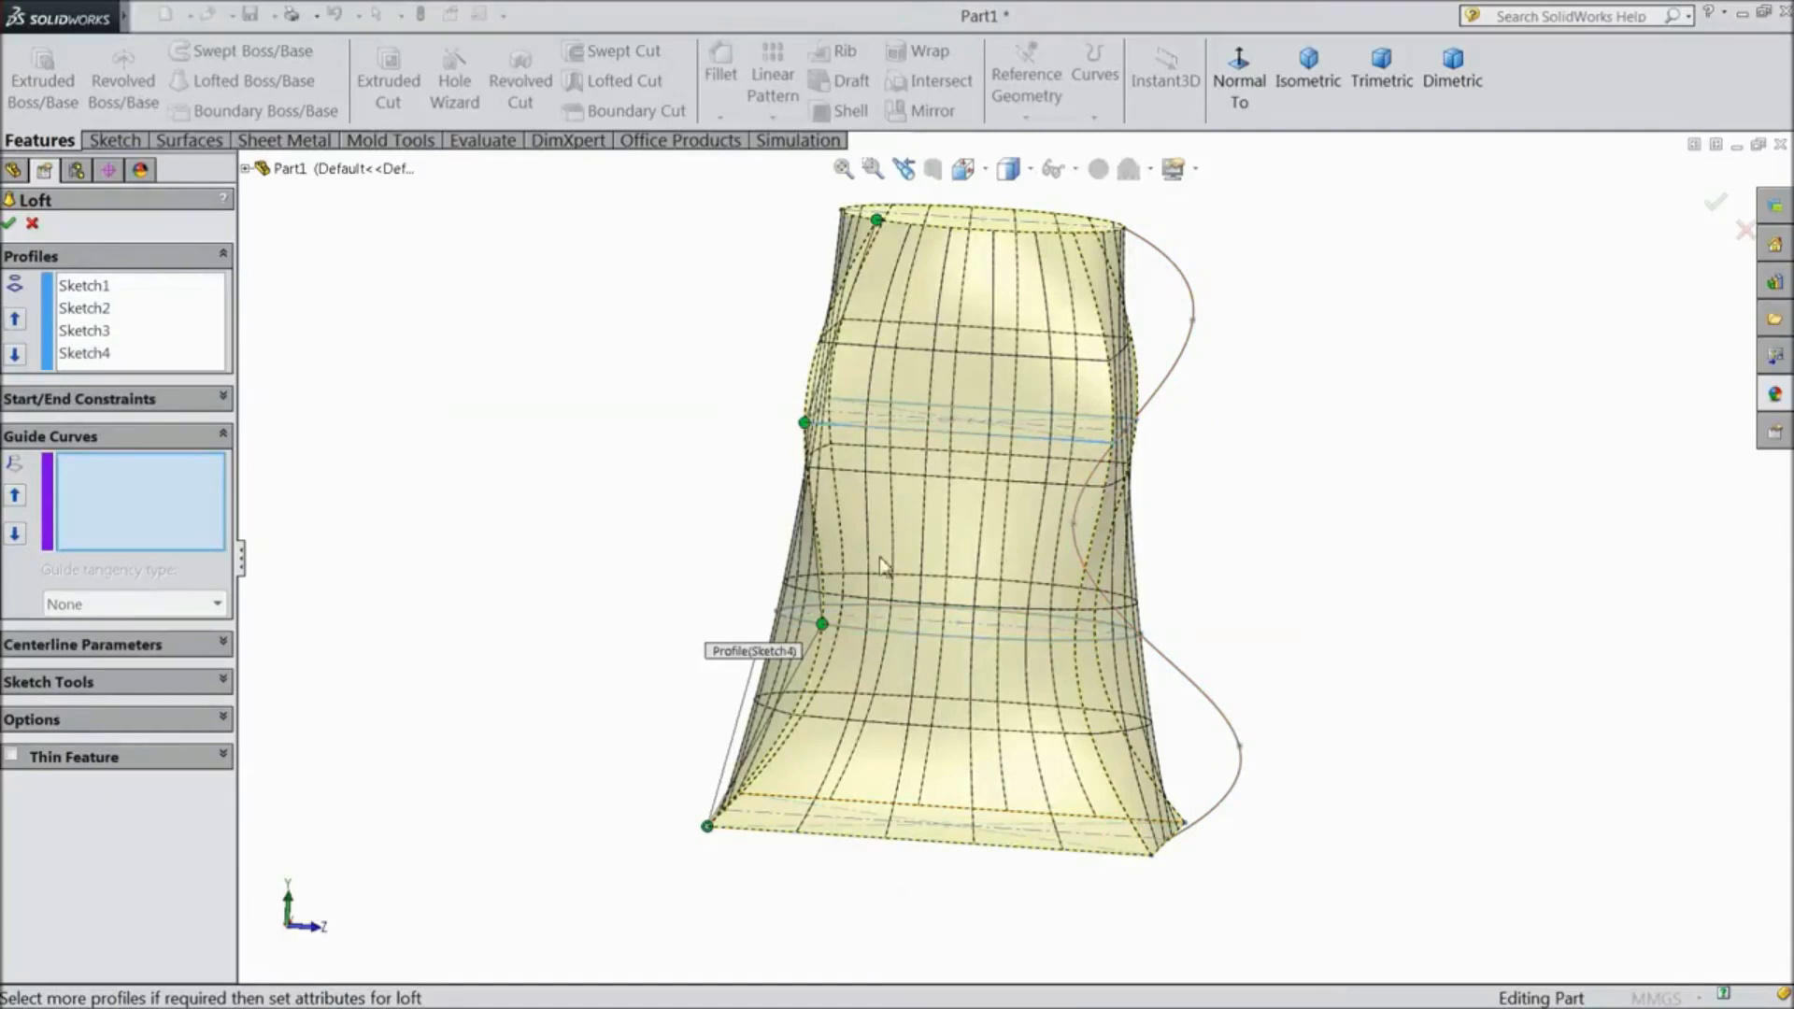
pyautogui.click(1181, 372)
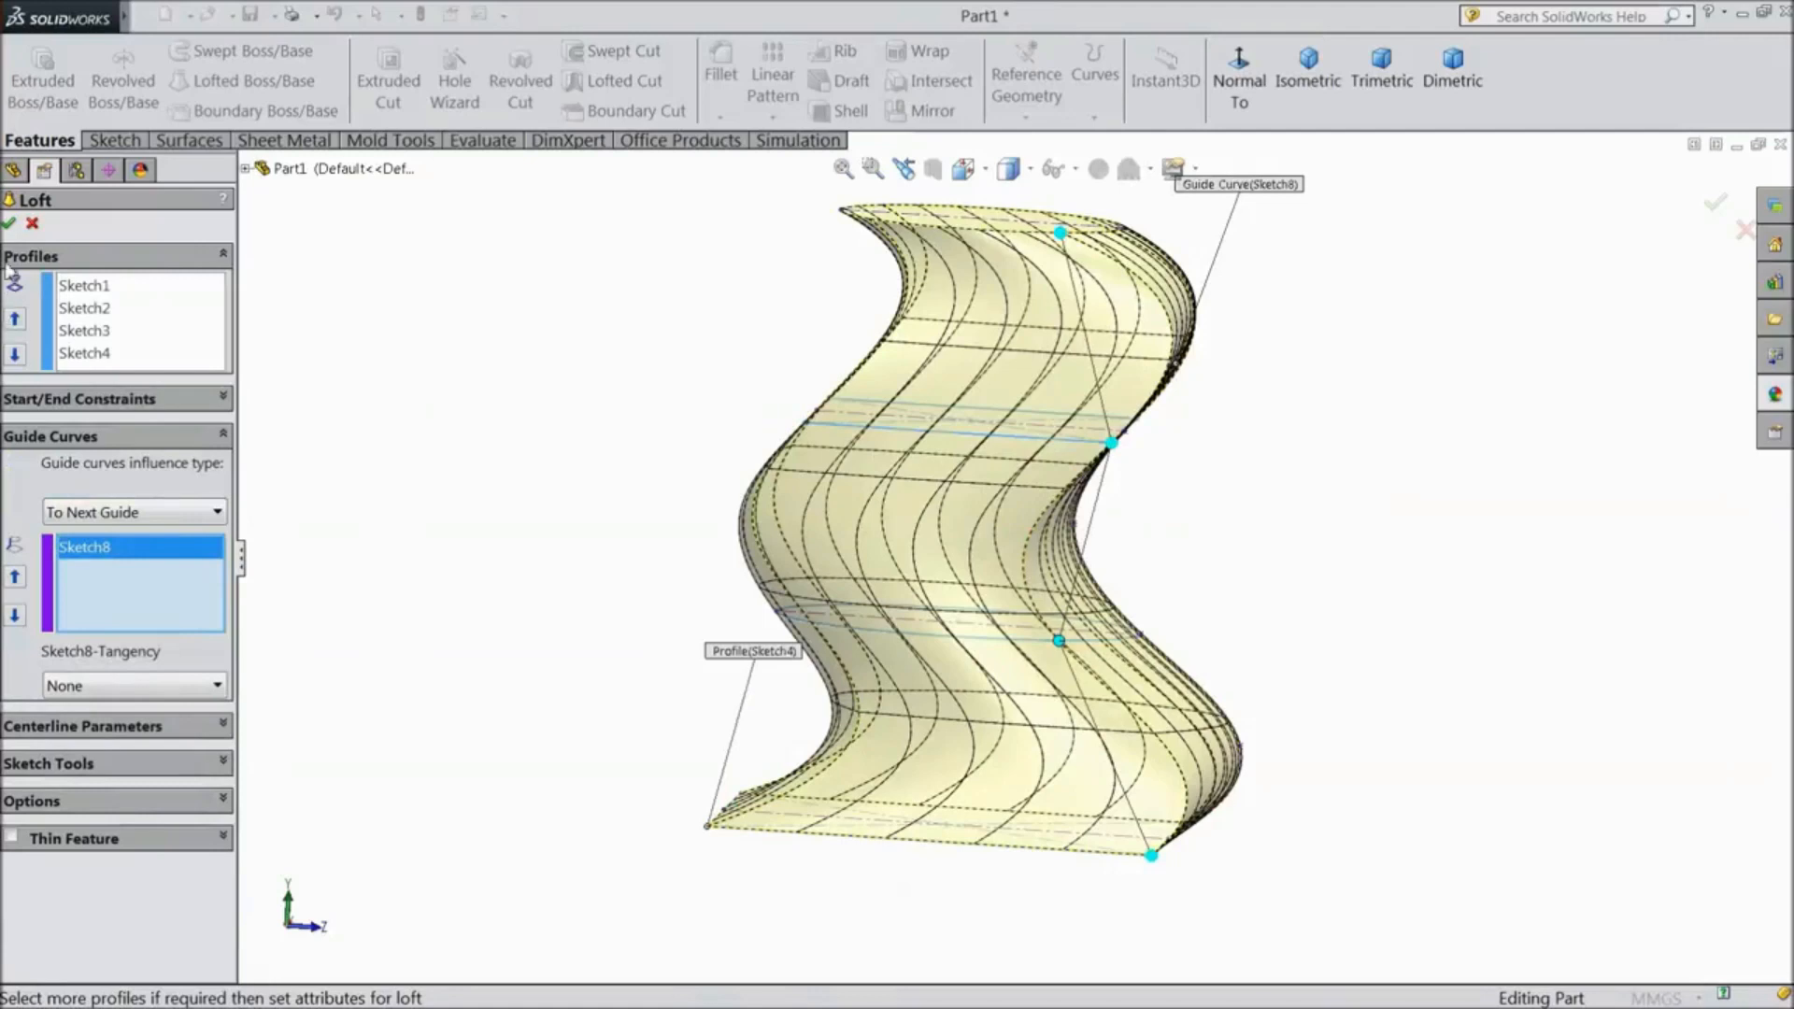
pyautogui.click(12, 225)
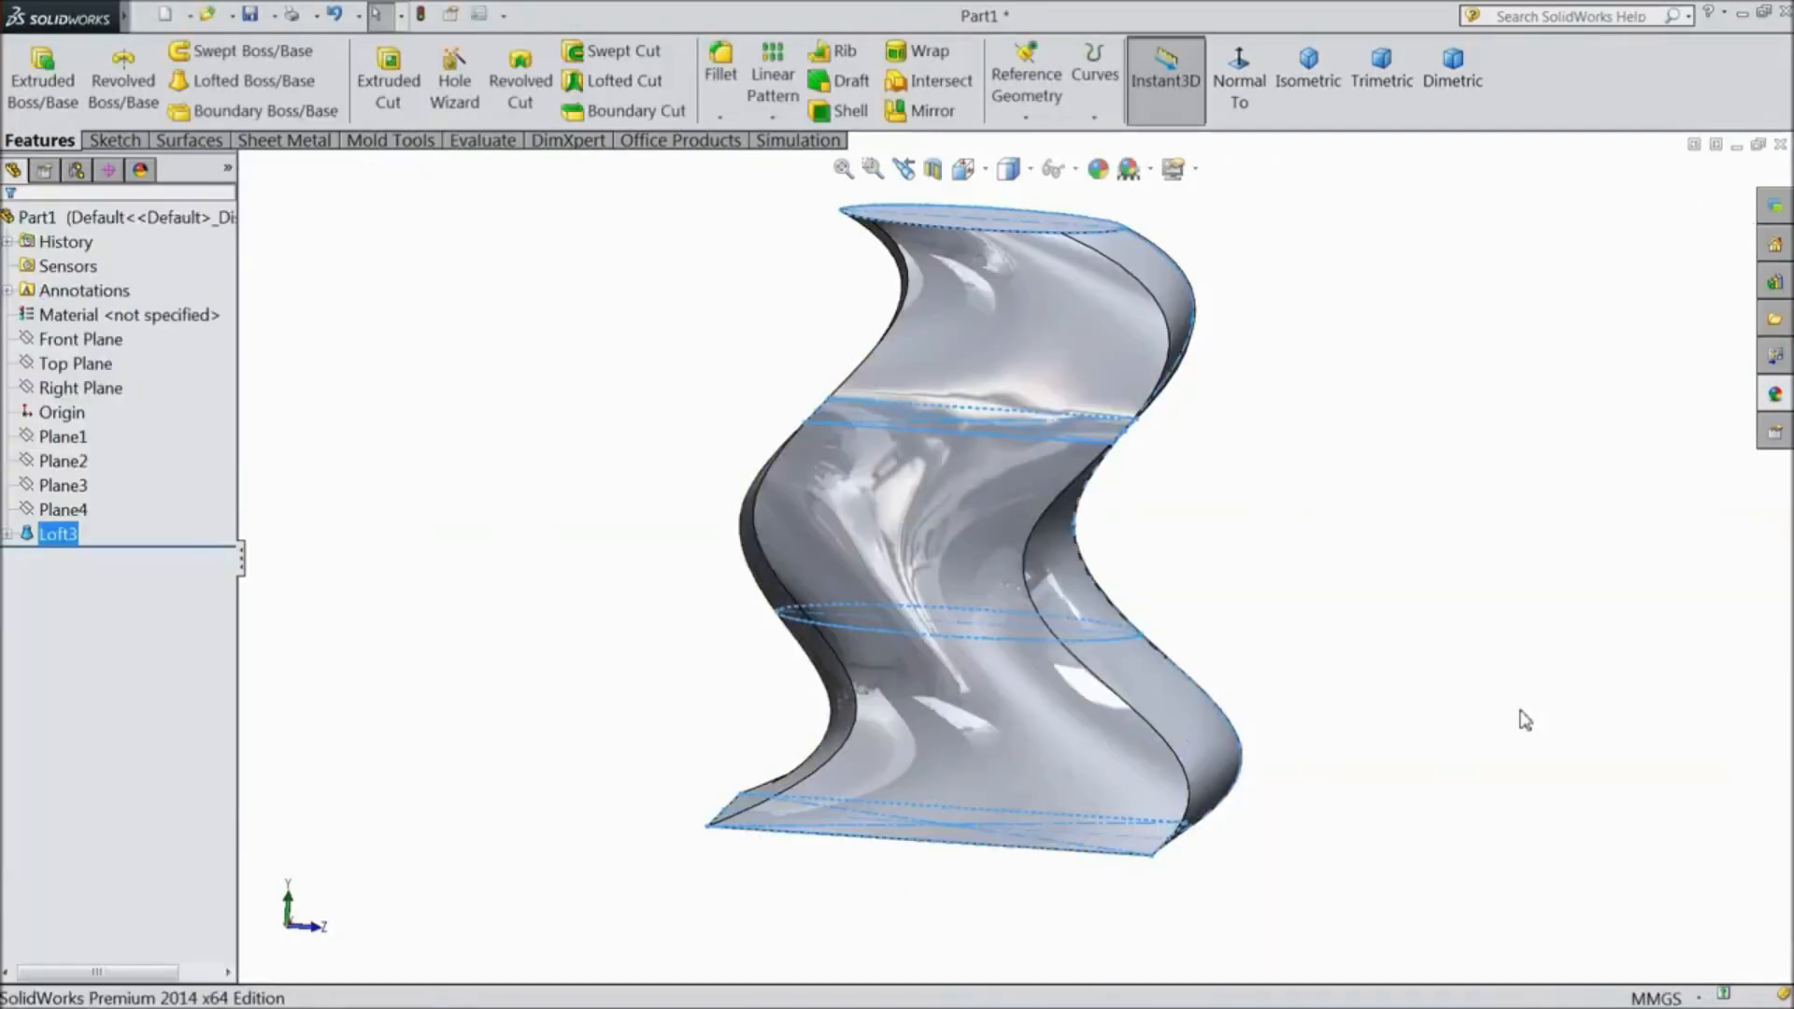
pyautogui.moveTo(1336, 474); pyautogui.dragTo(1130, 365, button='middle')
pyautogui.moveTo(1465, 460); pyautogui.dragTo(1626, 516, button='middle')
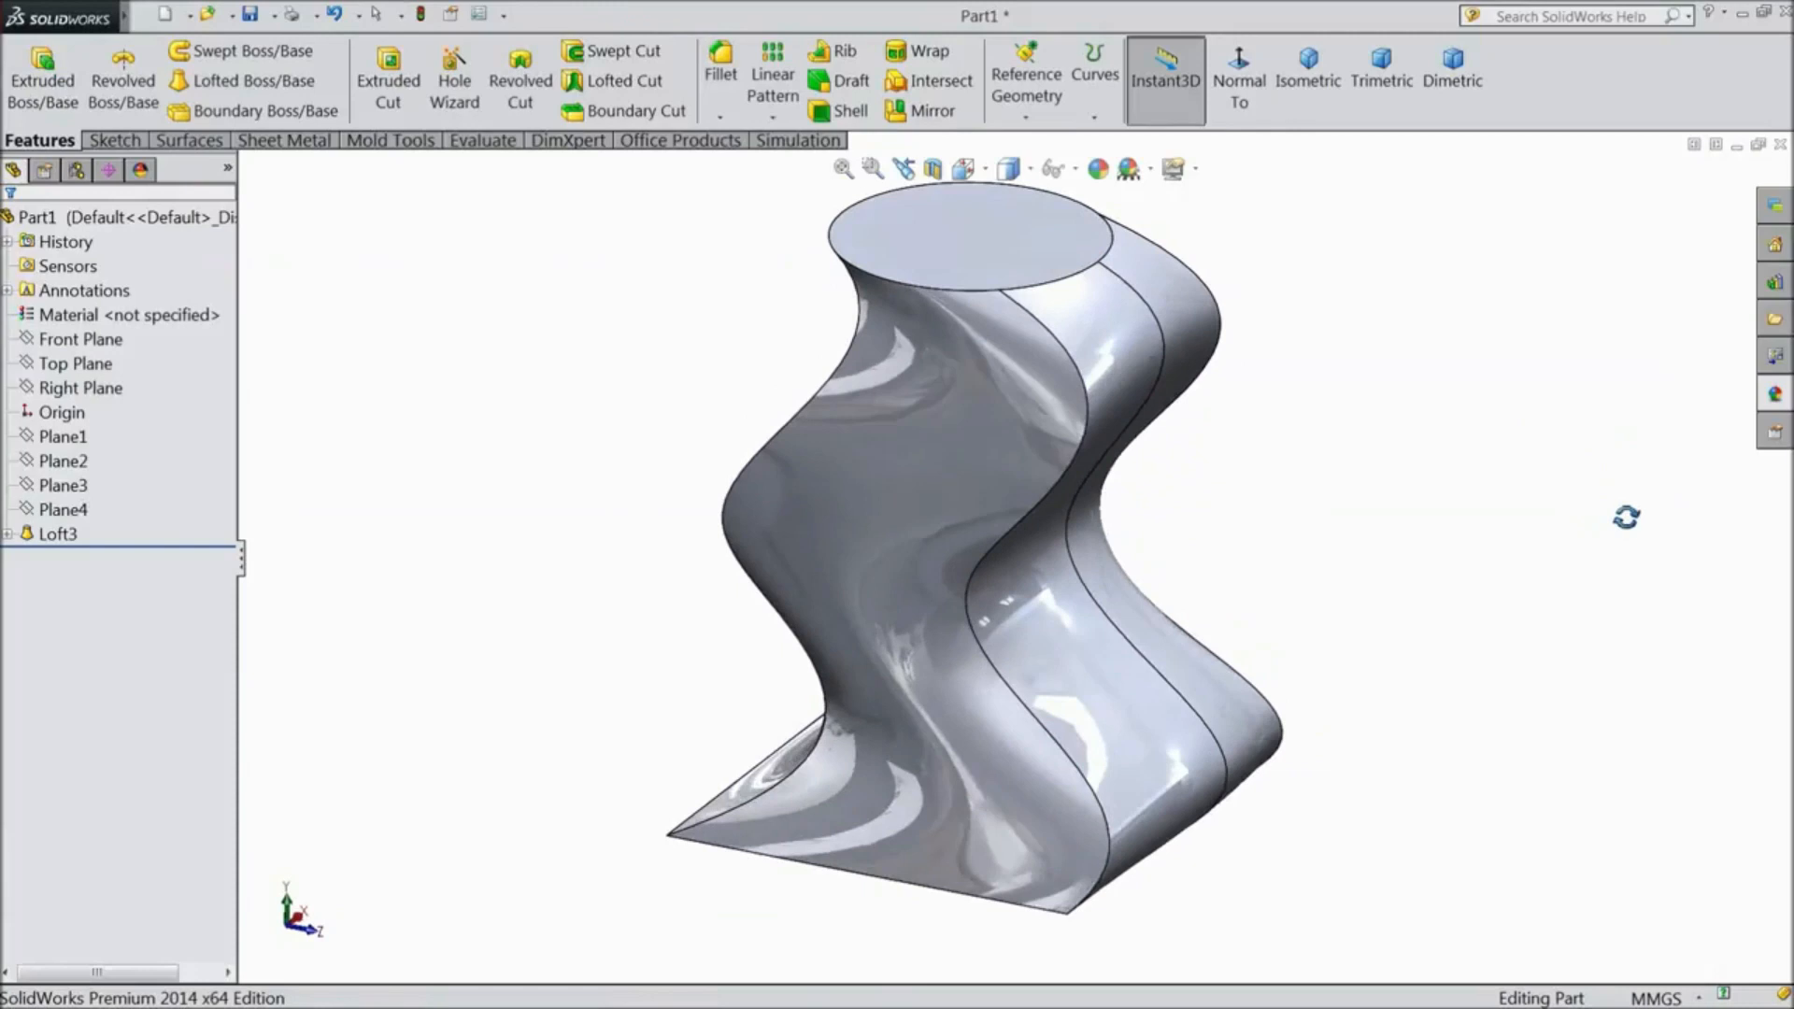
# - Delete the single-guide loft feature, keeping its absorbed profile and guide curve sketches
pyautogui.rightClick(52, 536)
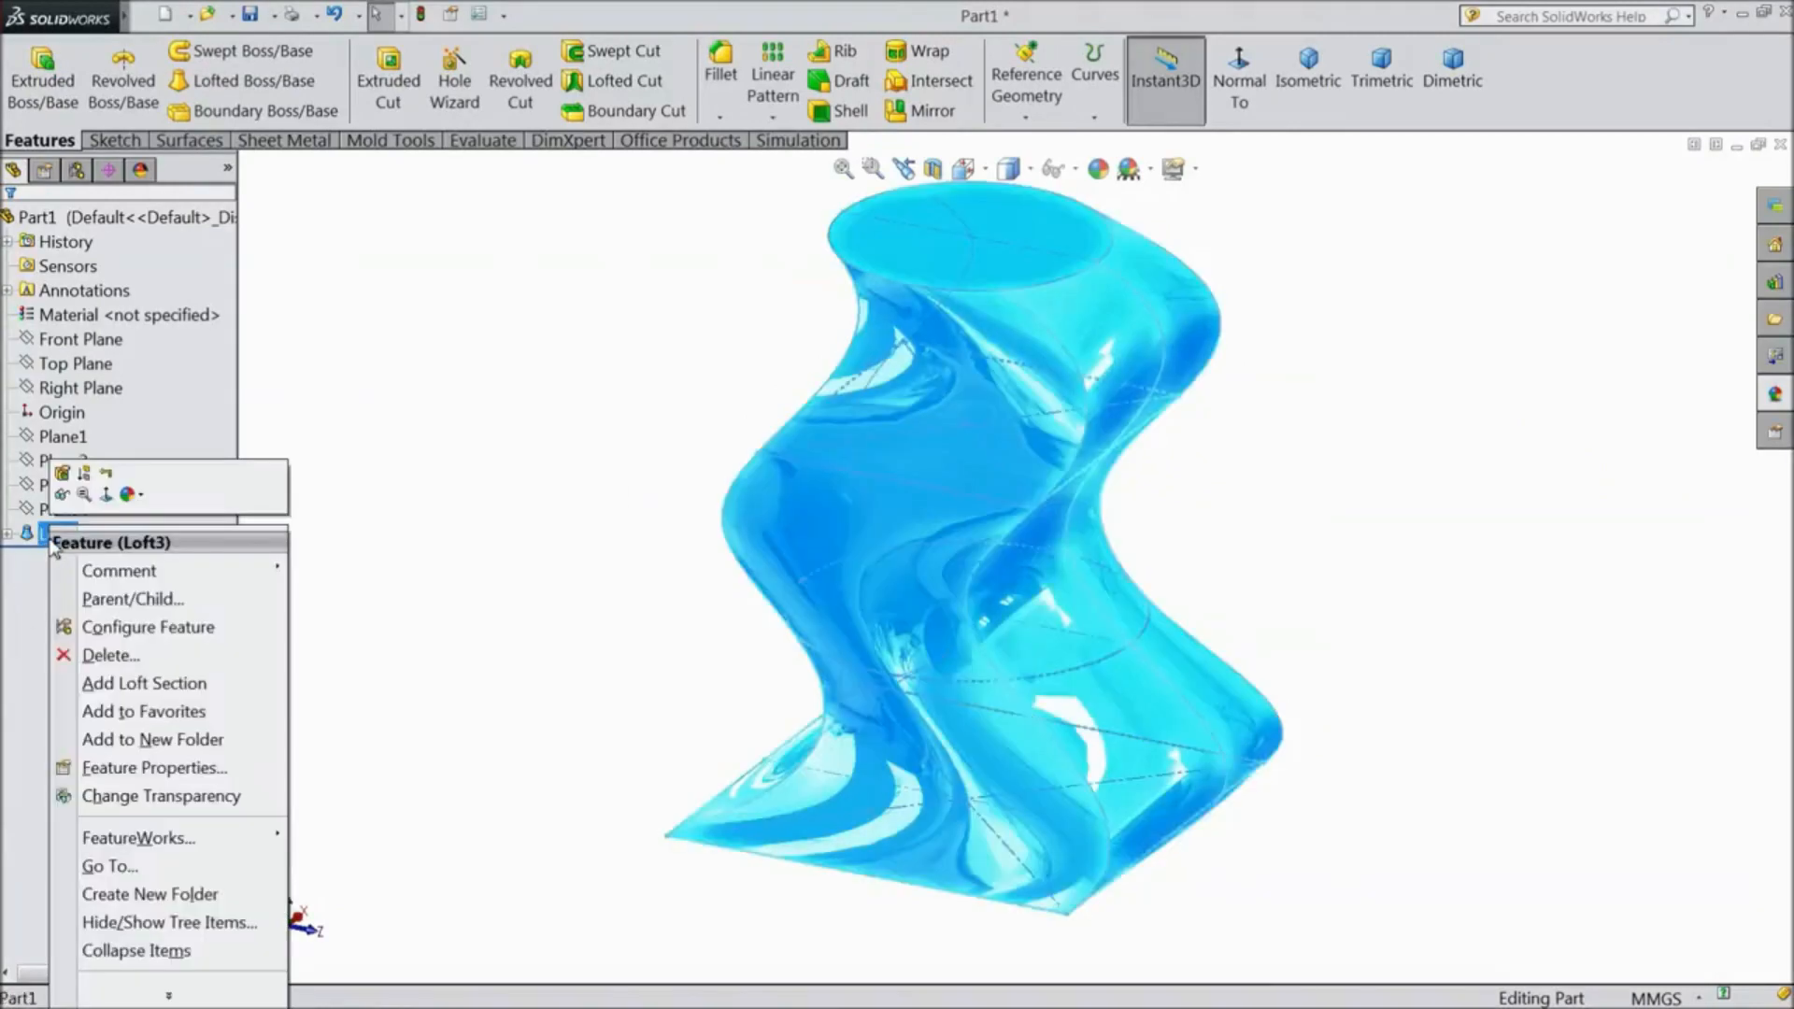
pyautogui.click(101, 657)
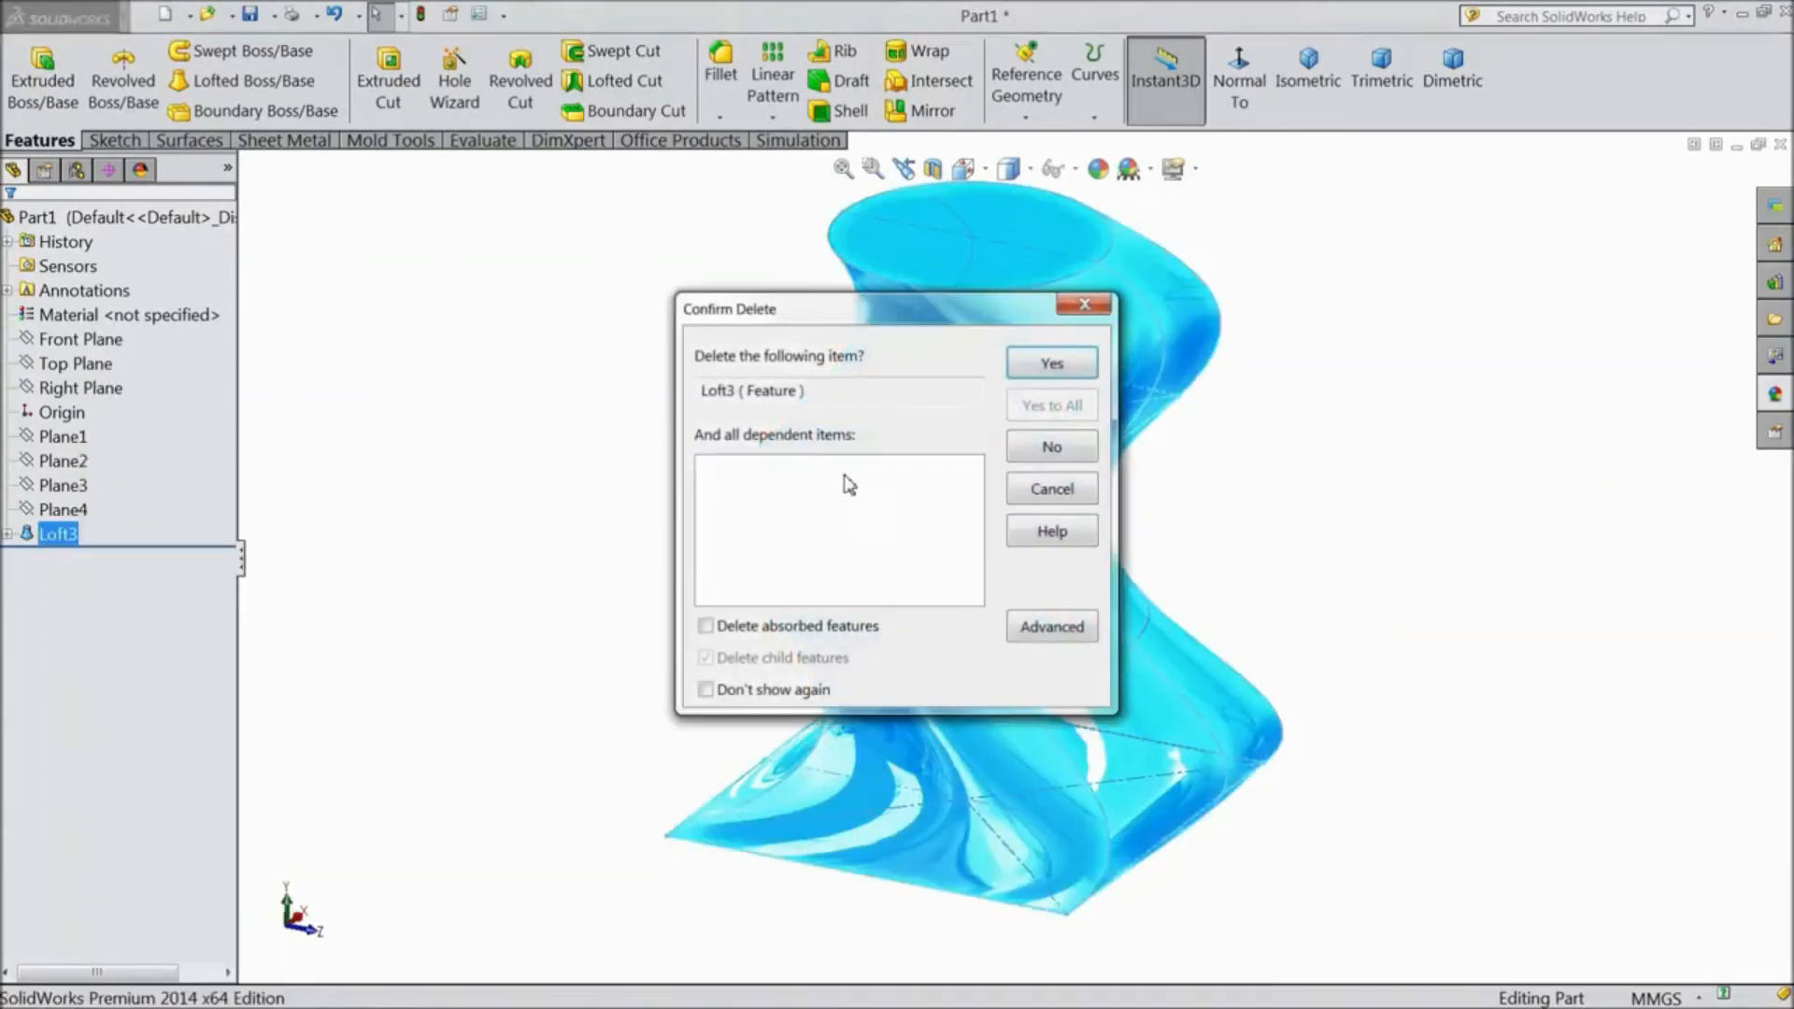
pyautogui.click(1028, 373)
pyautogui.scroll(1, 1200, 514)
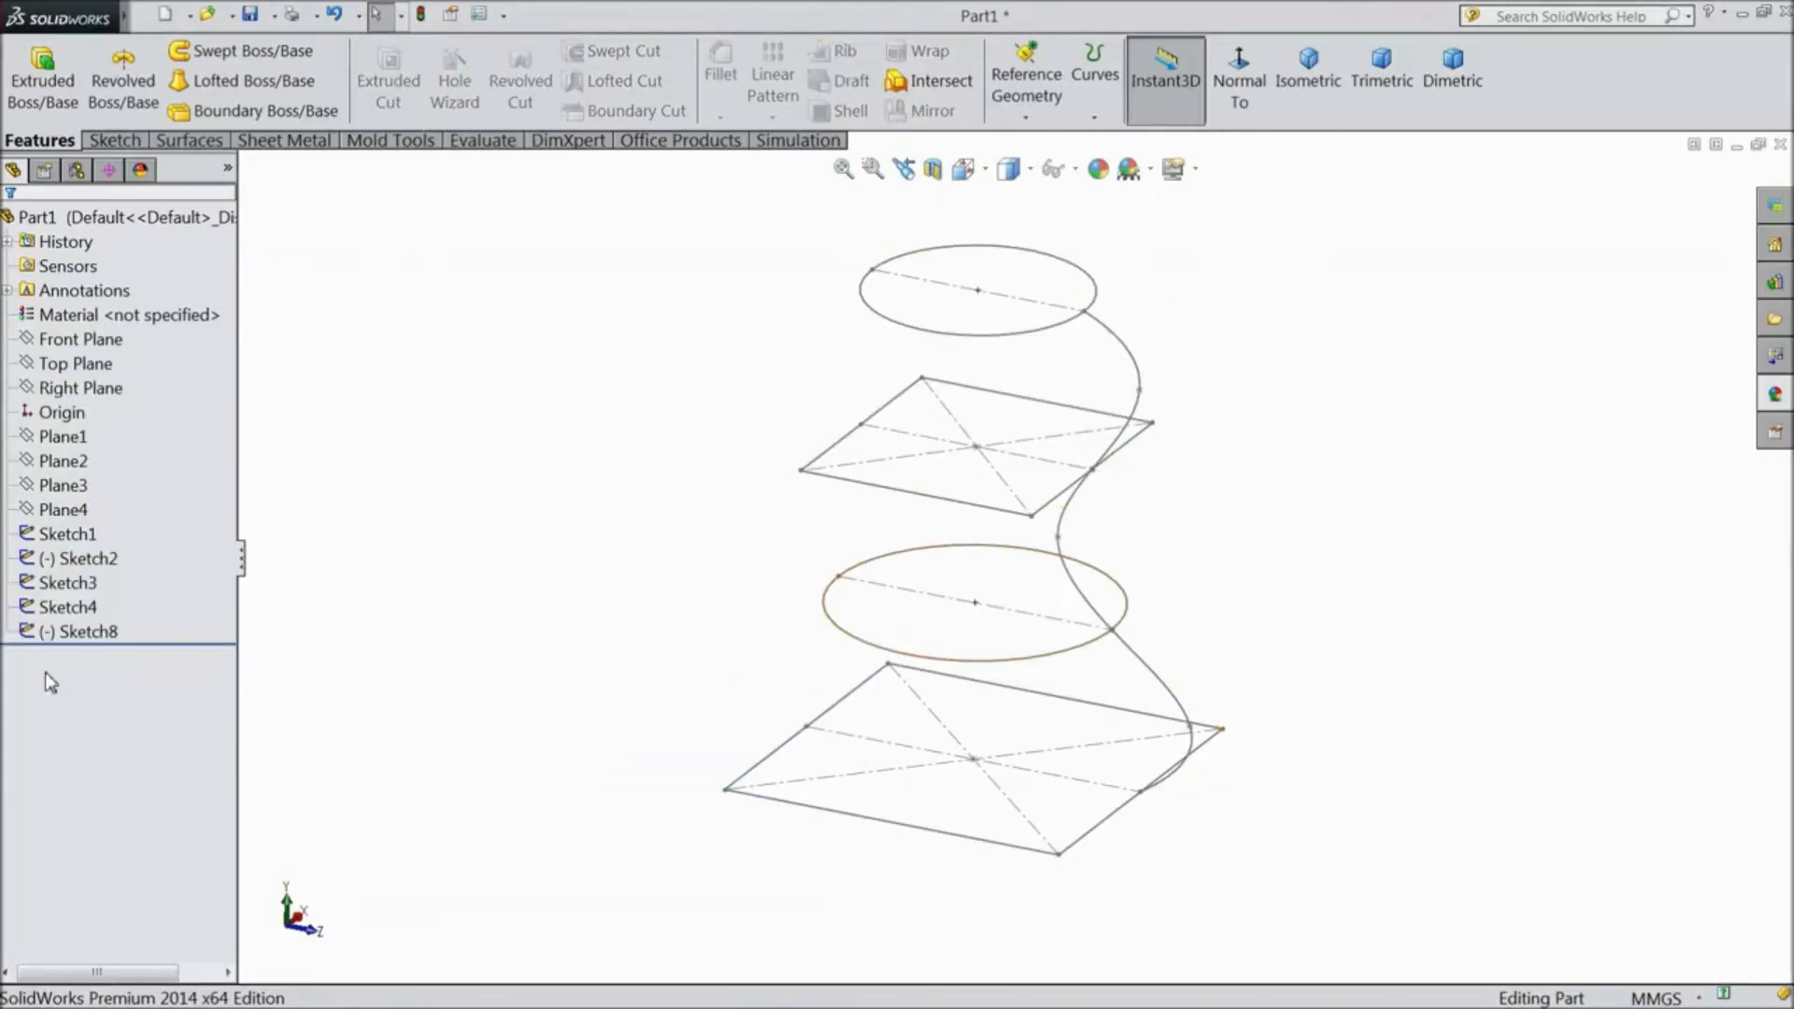
# - Open the guide curve sketch, Sketch8, for editing and view it normal to its plane
pyautogui.click(79, 632)
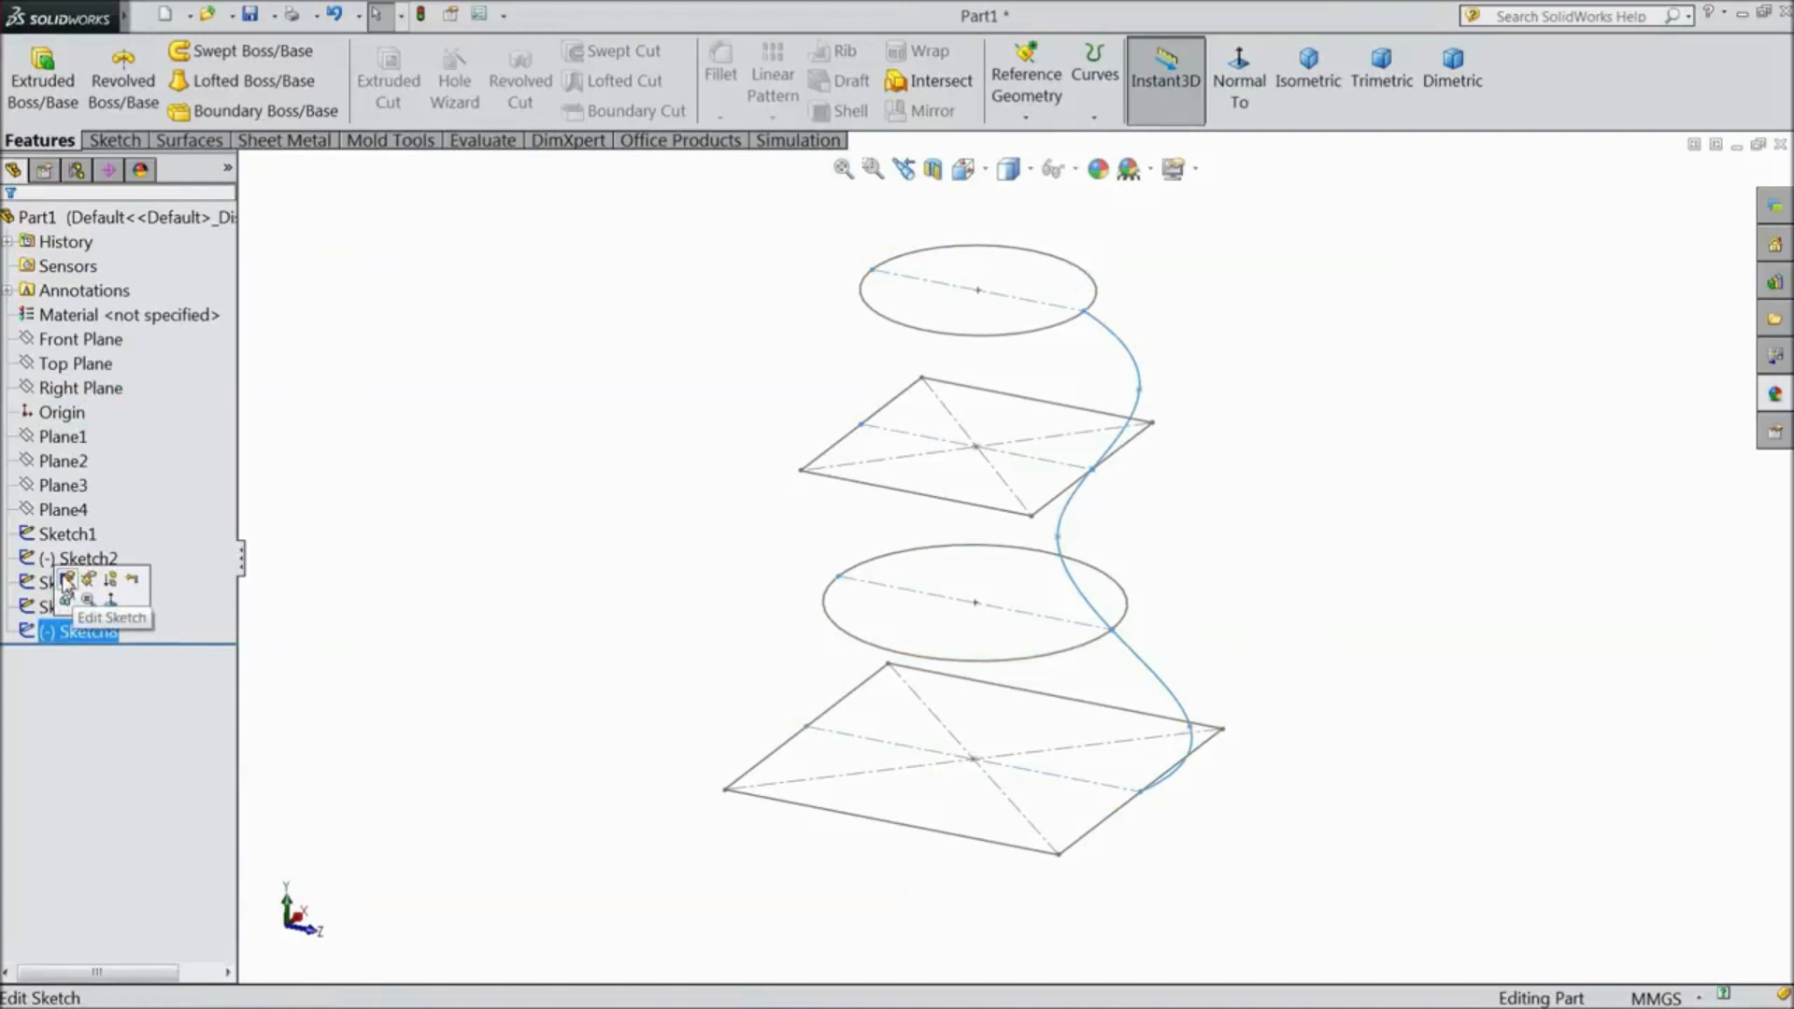
pyautogui.click(65, 581)
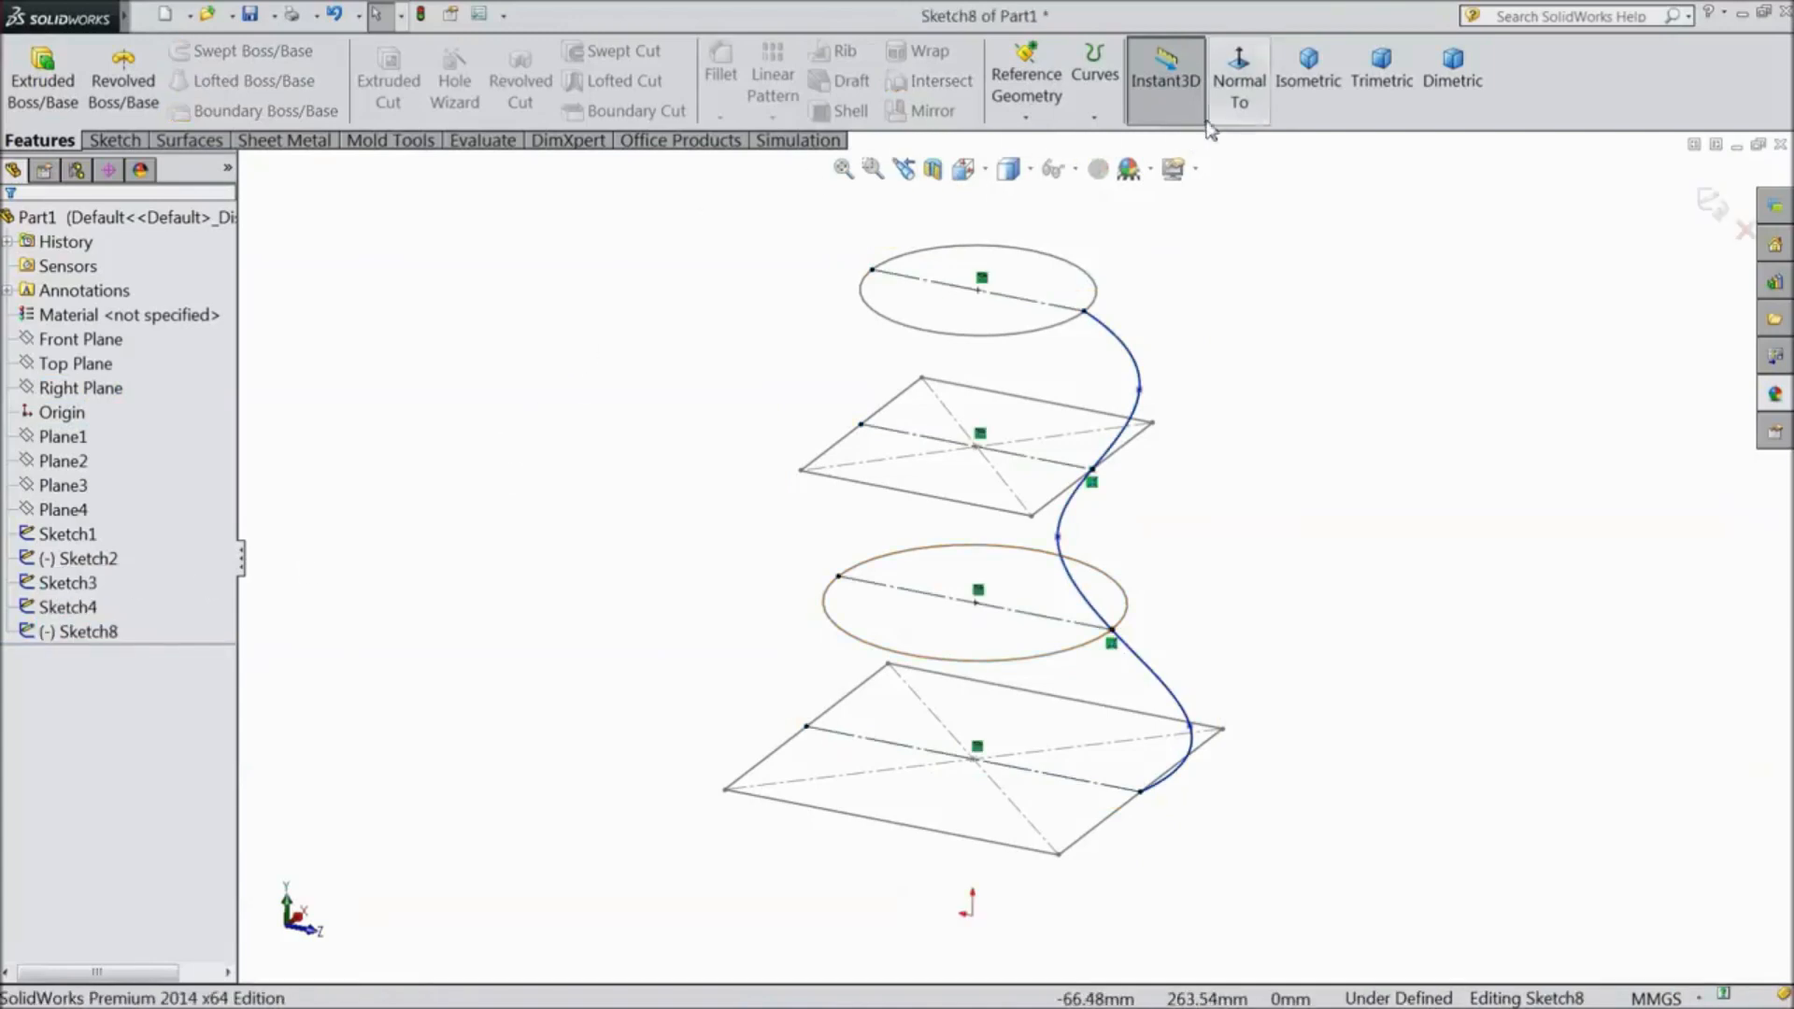
pyautogui.click(1239, 79)
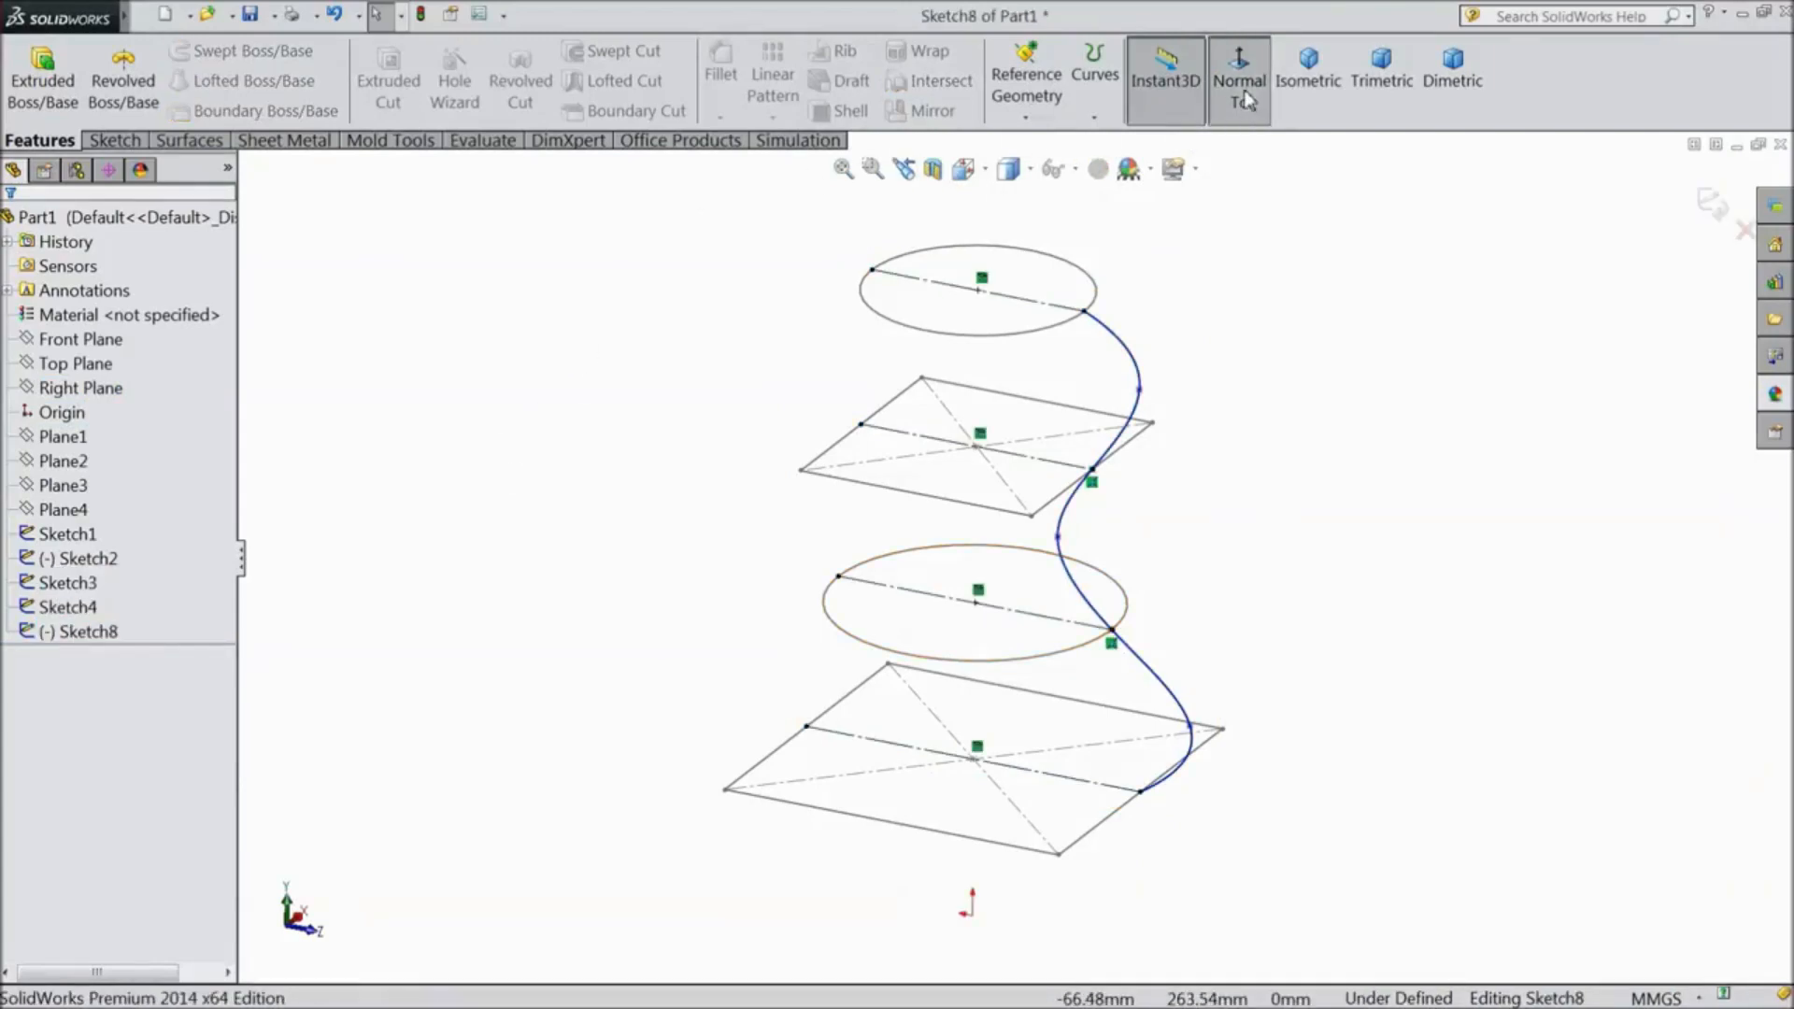
# - Sketch a second seven-point spline through the construction lines' right endpoints, mirroring the existing spline's outward, inward and outward bulges, and finish the sketch
pyautogui.click(114, 142)
pyautogui.click(244, 51)
pyautogui.press('f')
pyautogui.click(1163, 308)
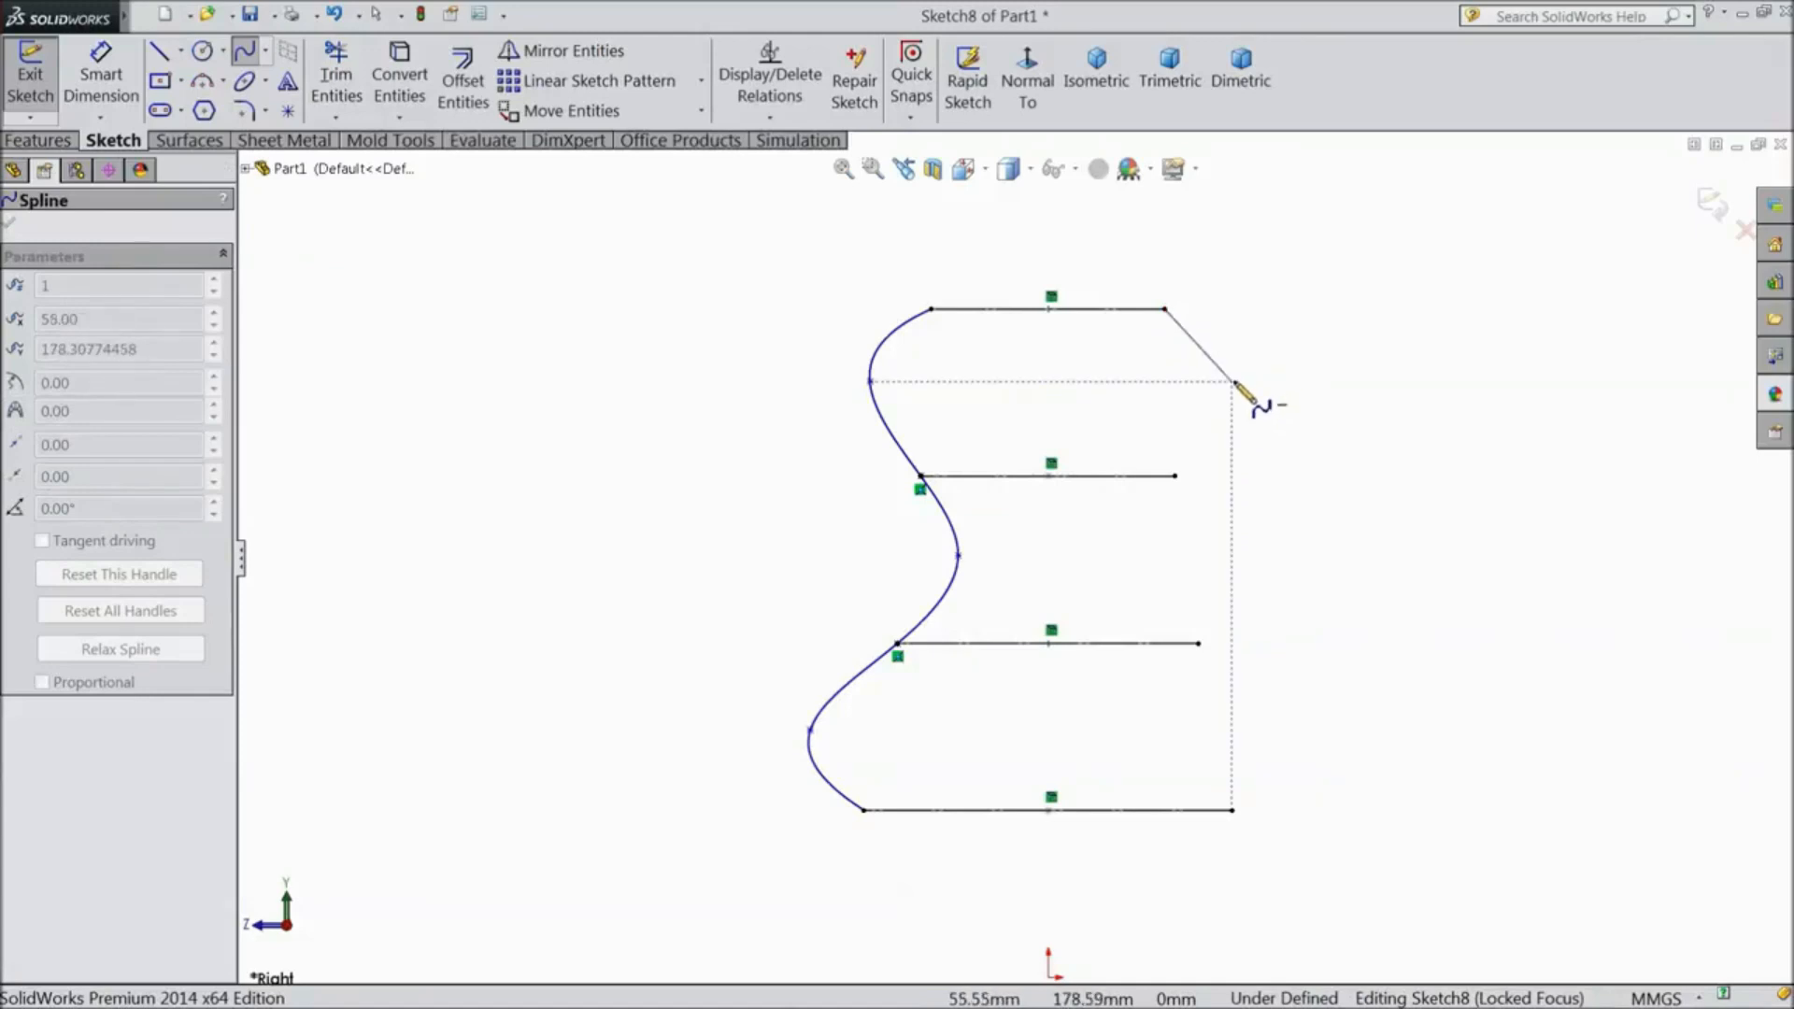
pyautogui.click(1232, 380)
pyautogui.click(1175, 476)
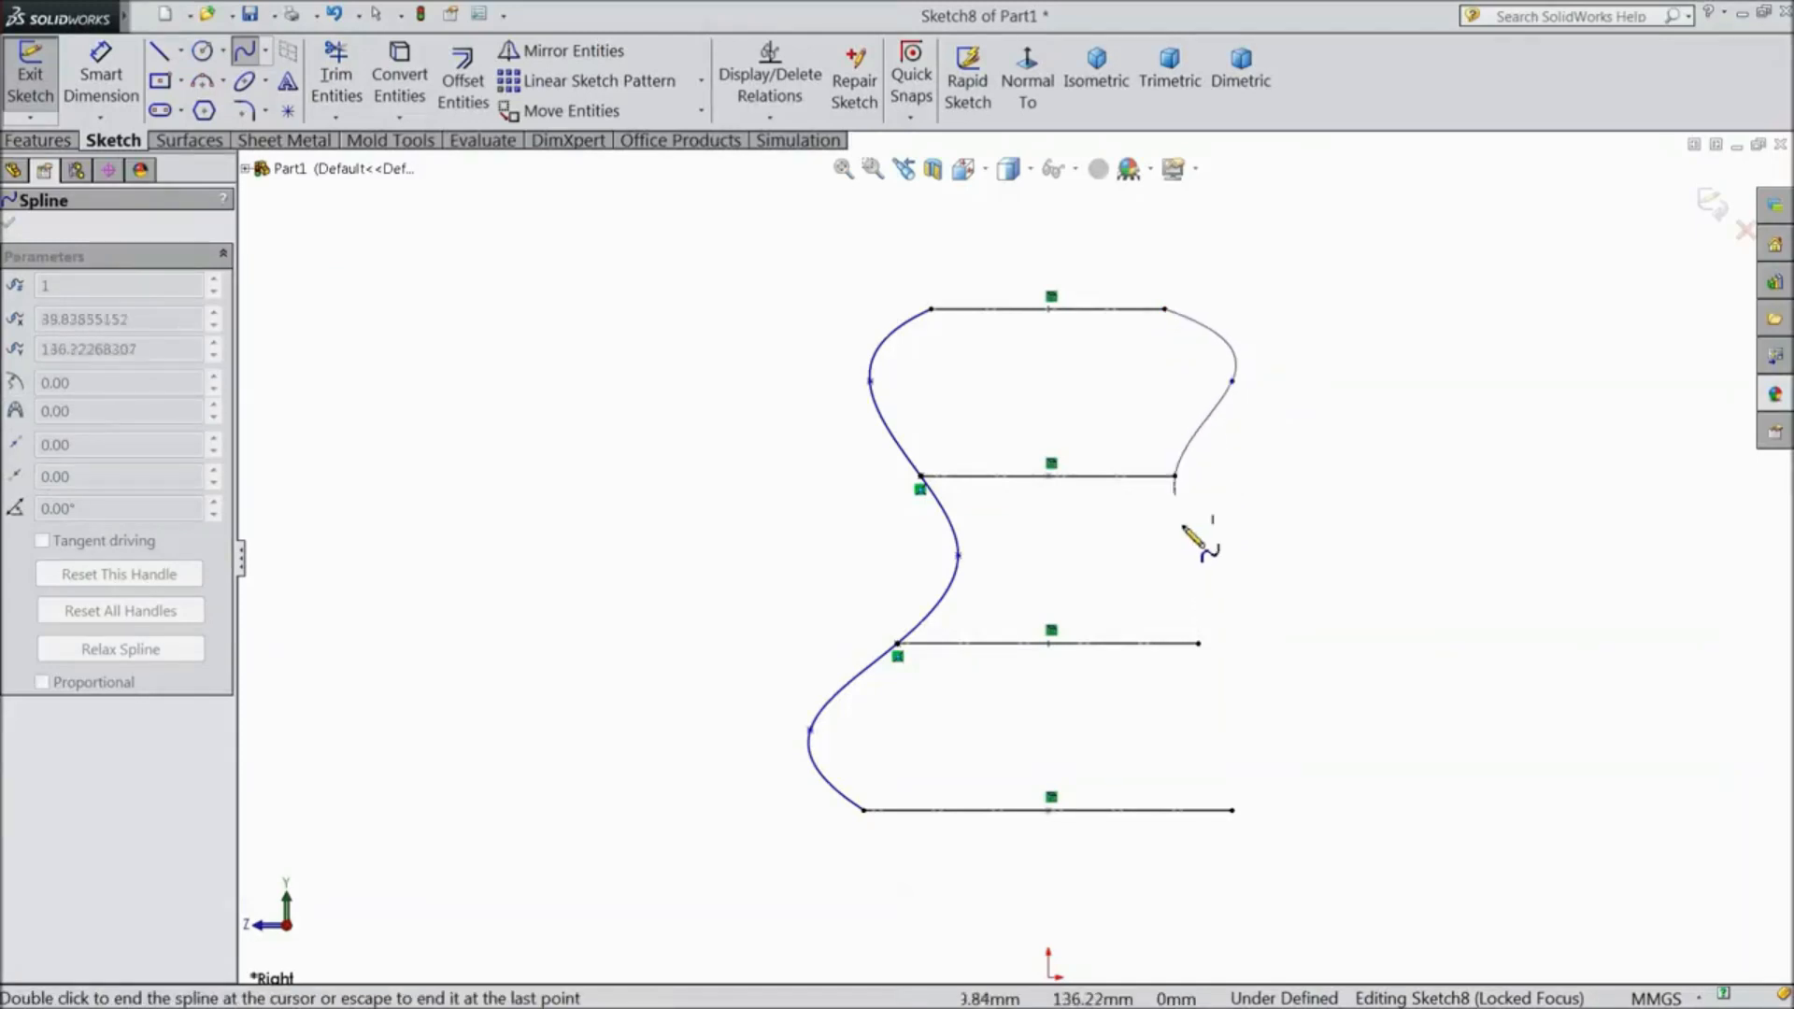
pyautogui.click(1137, 555)
pyautogui.click(1198, 643)
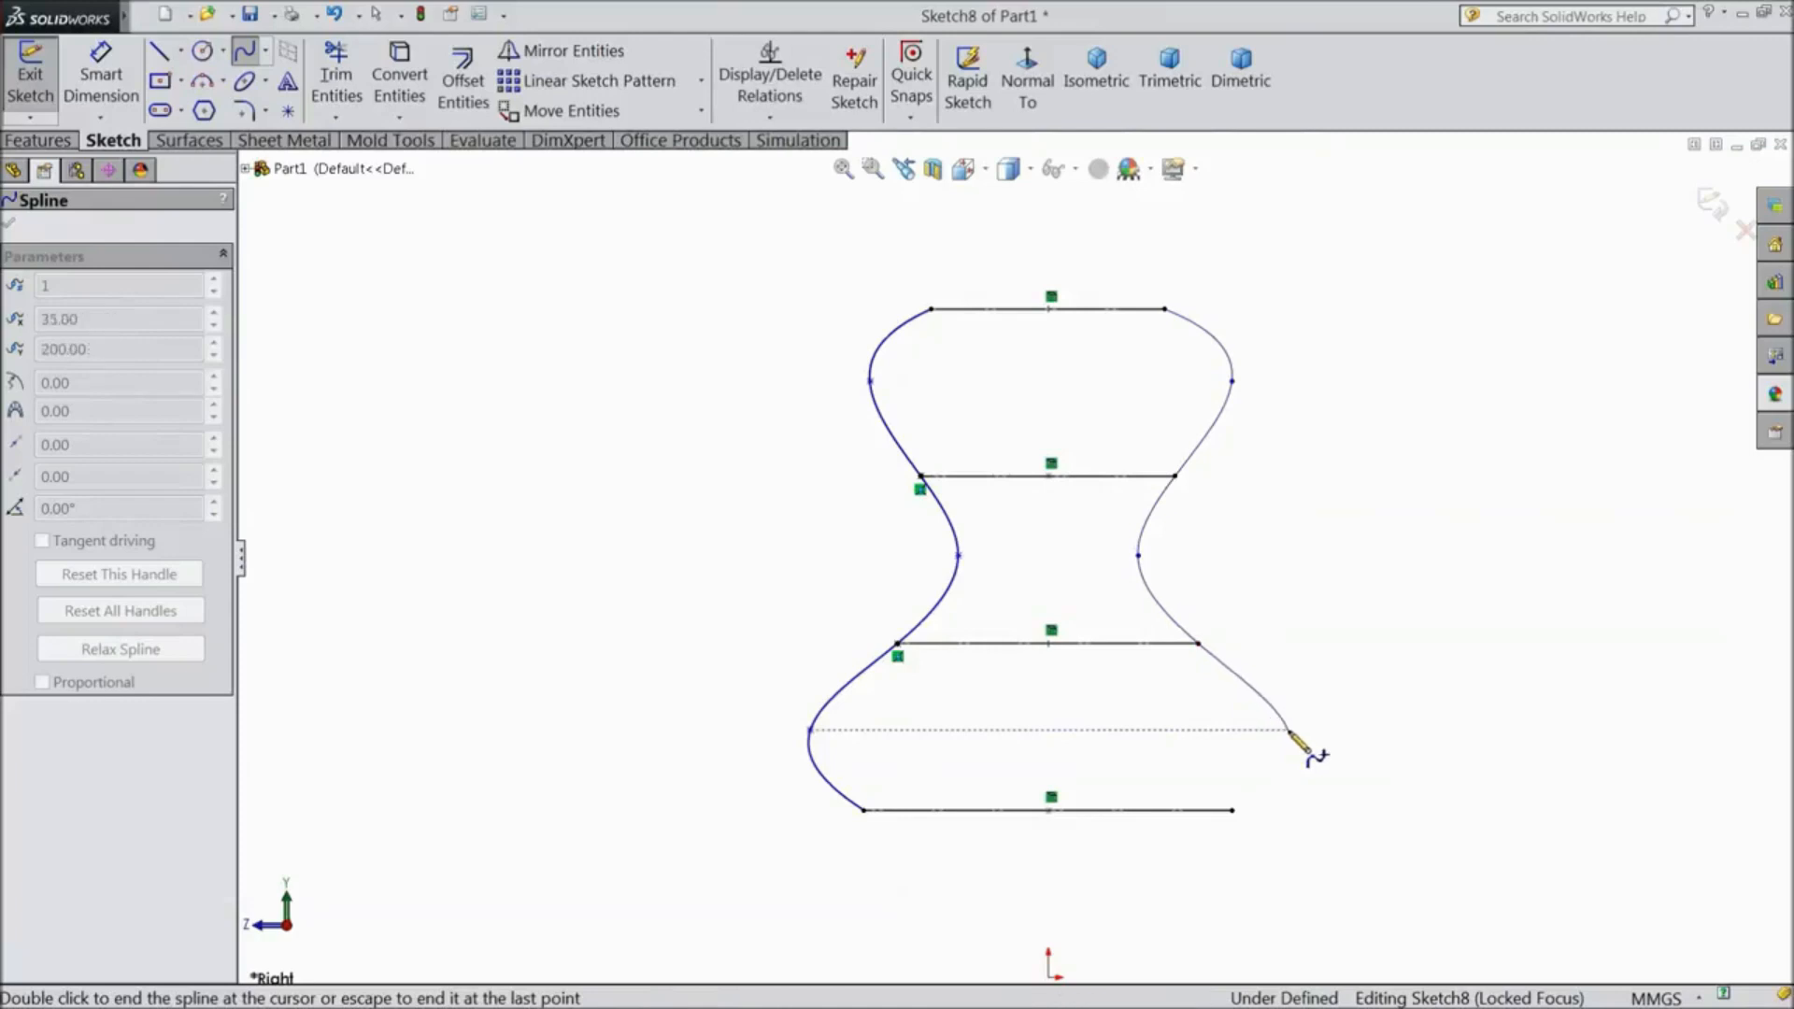
pyautogui.rightClick(1185, 895)
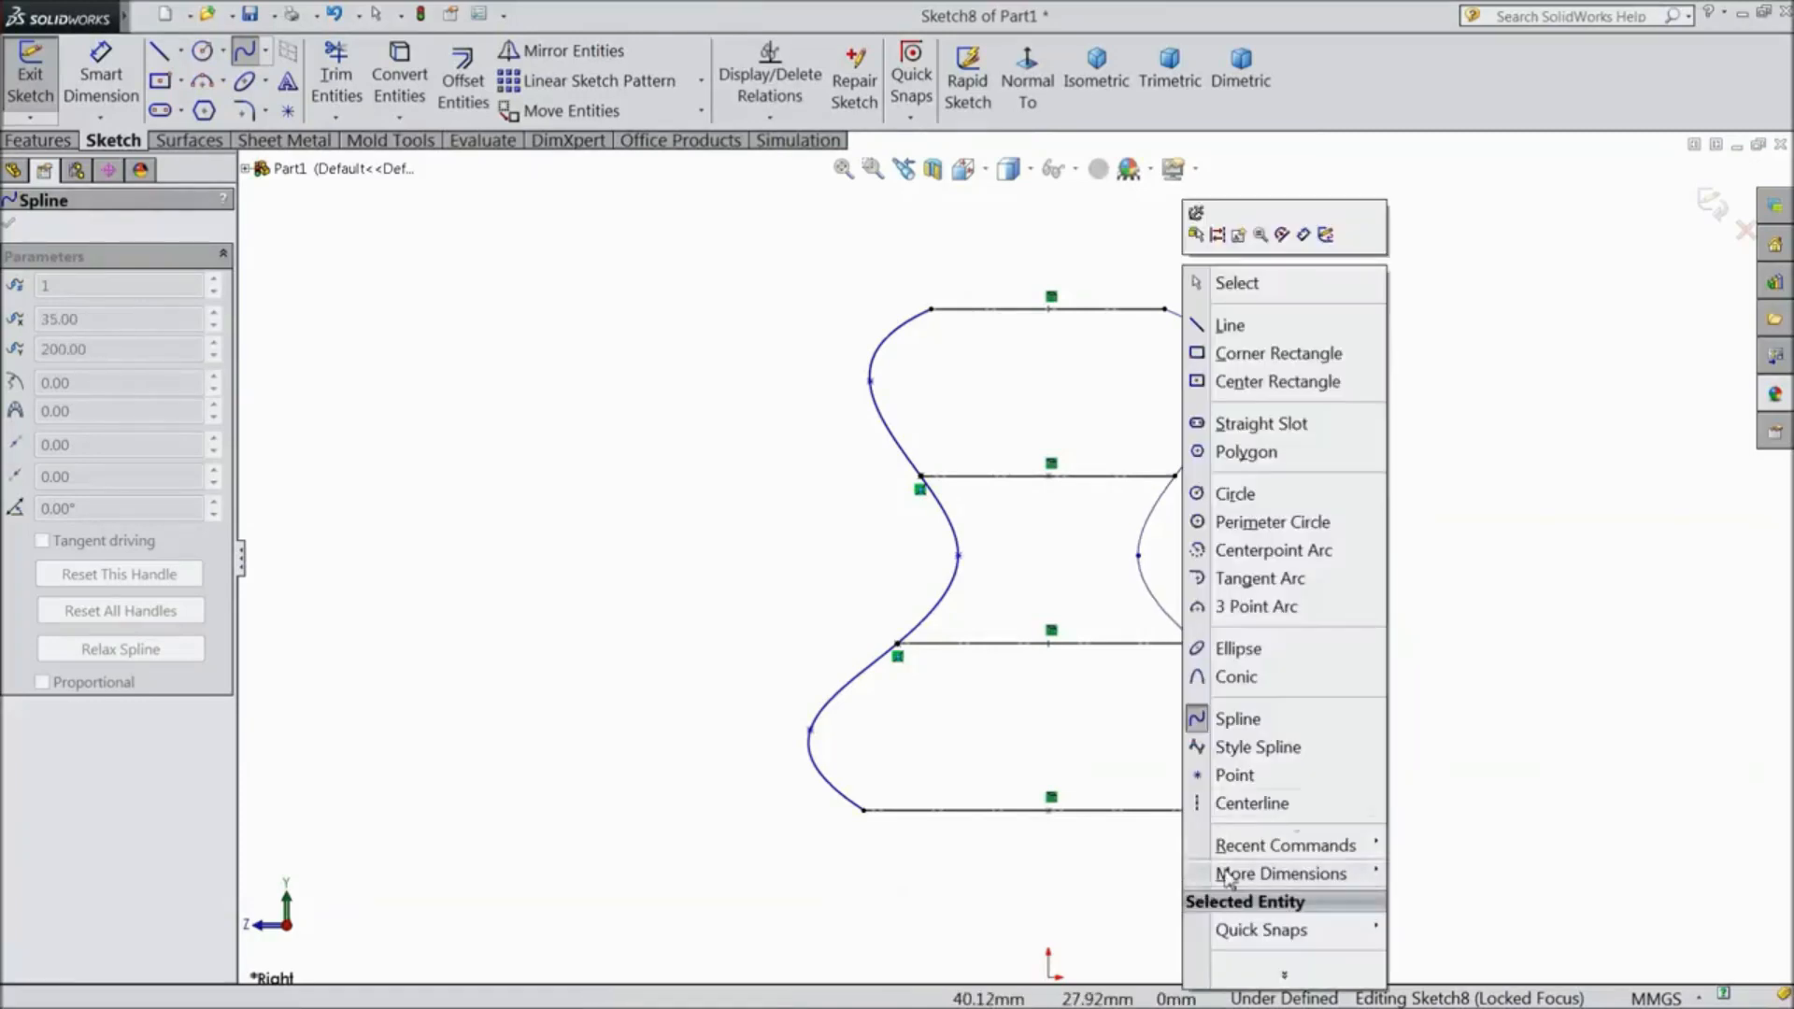
pyautogui.click(1235, 282)
pyautogui.press('f')
pyautogui.moveTo(1273, 411)
pyautogui.mouseDown(button='middle')
pyautogui.moveTo(1181, 392)
pyautogui.moveTo(1149, 476)
pyautogui.moveTo(1179, 478)
pyautogui.mouseUp(button='middle')
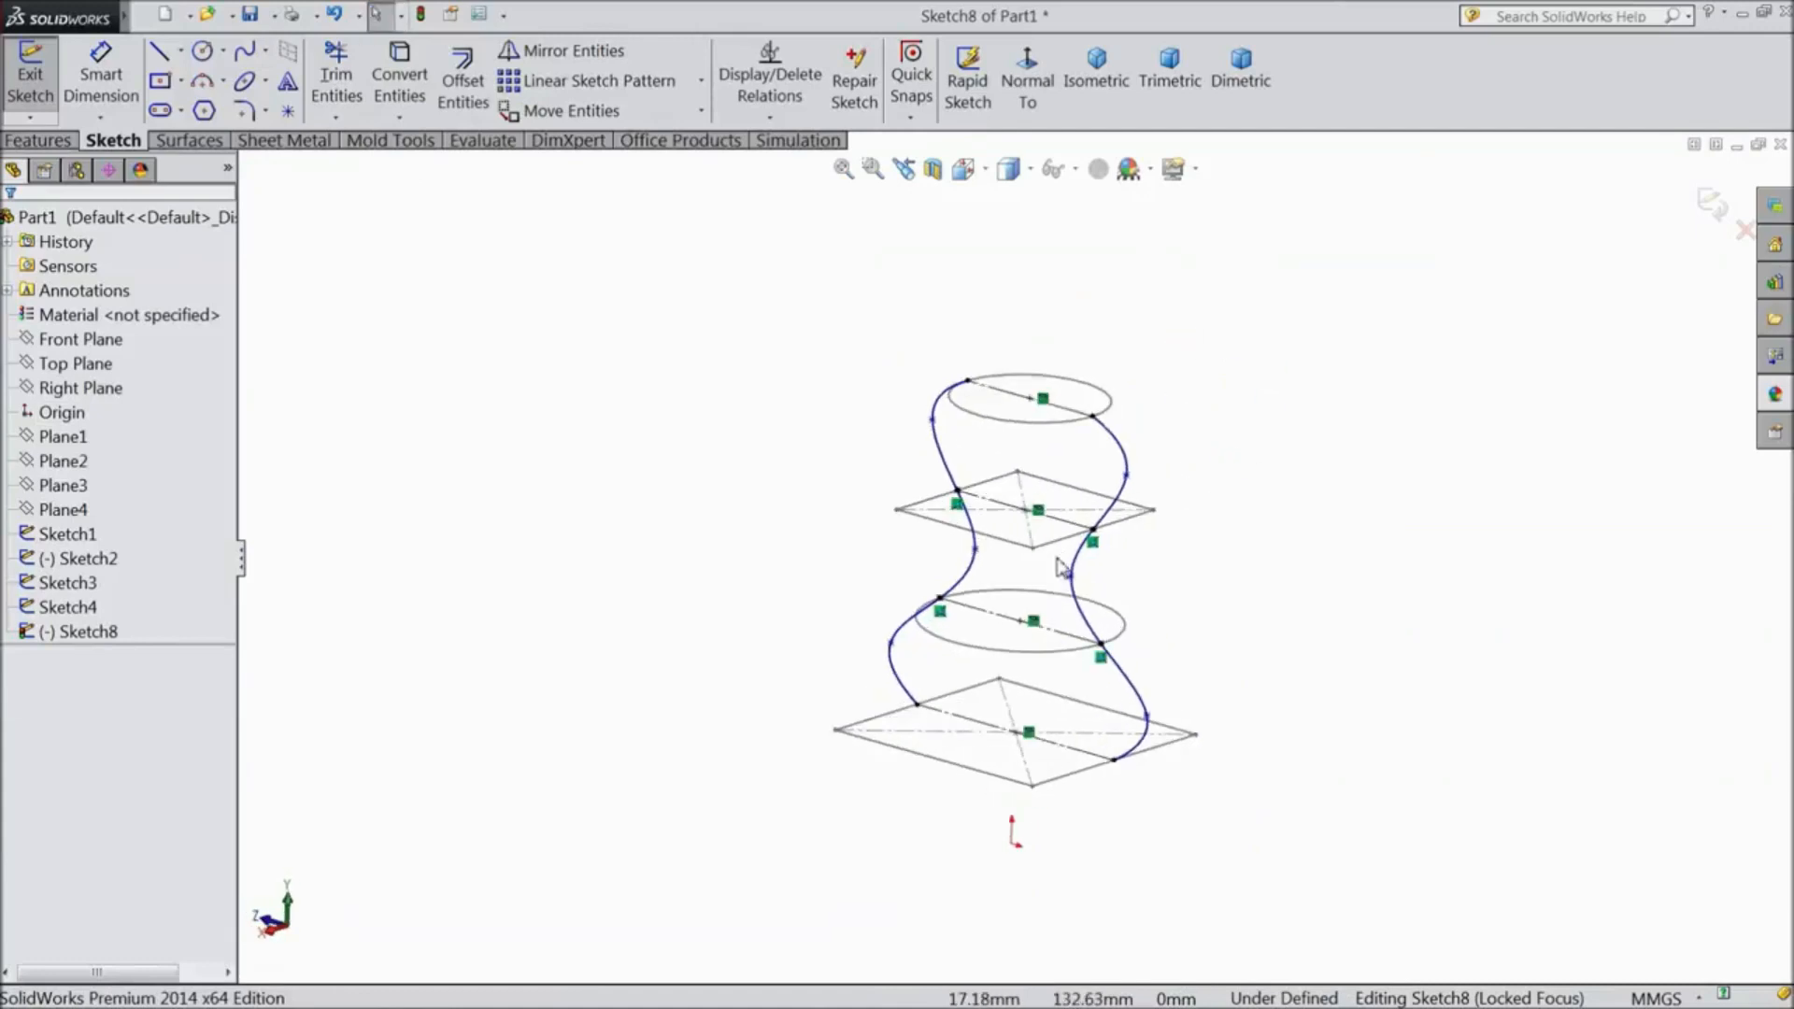
pyautogui.click(1713, 204)
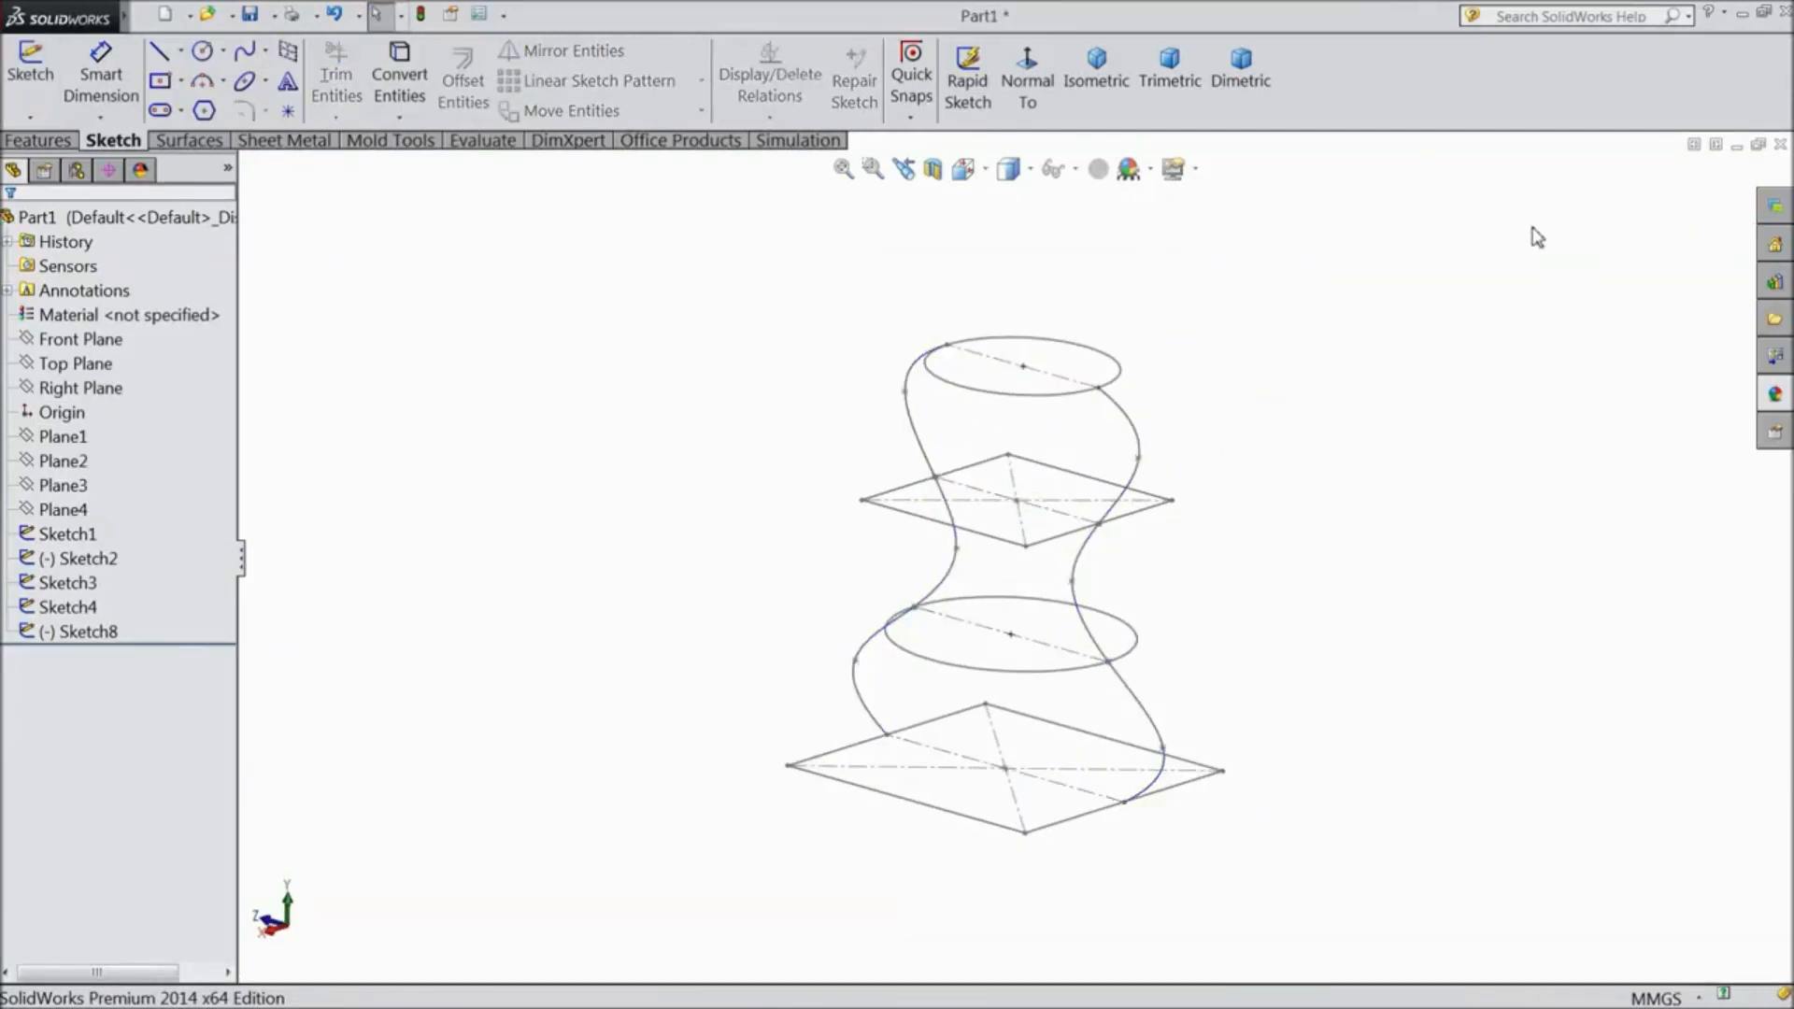
# - Start a Lofted Boss/Base and select the four profiles Sketch1 to Sketch4 at their front points, from the top circle down to the bottom rectangle
pyautogui.click(40, 140)
pyautogui.click(265, 82)
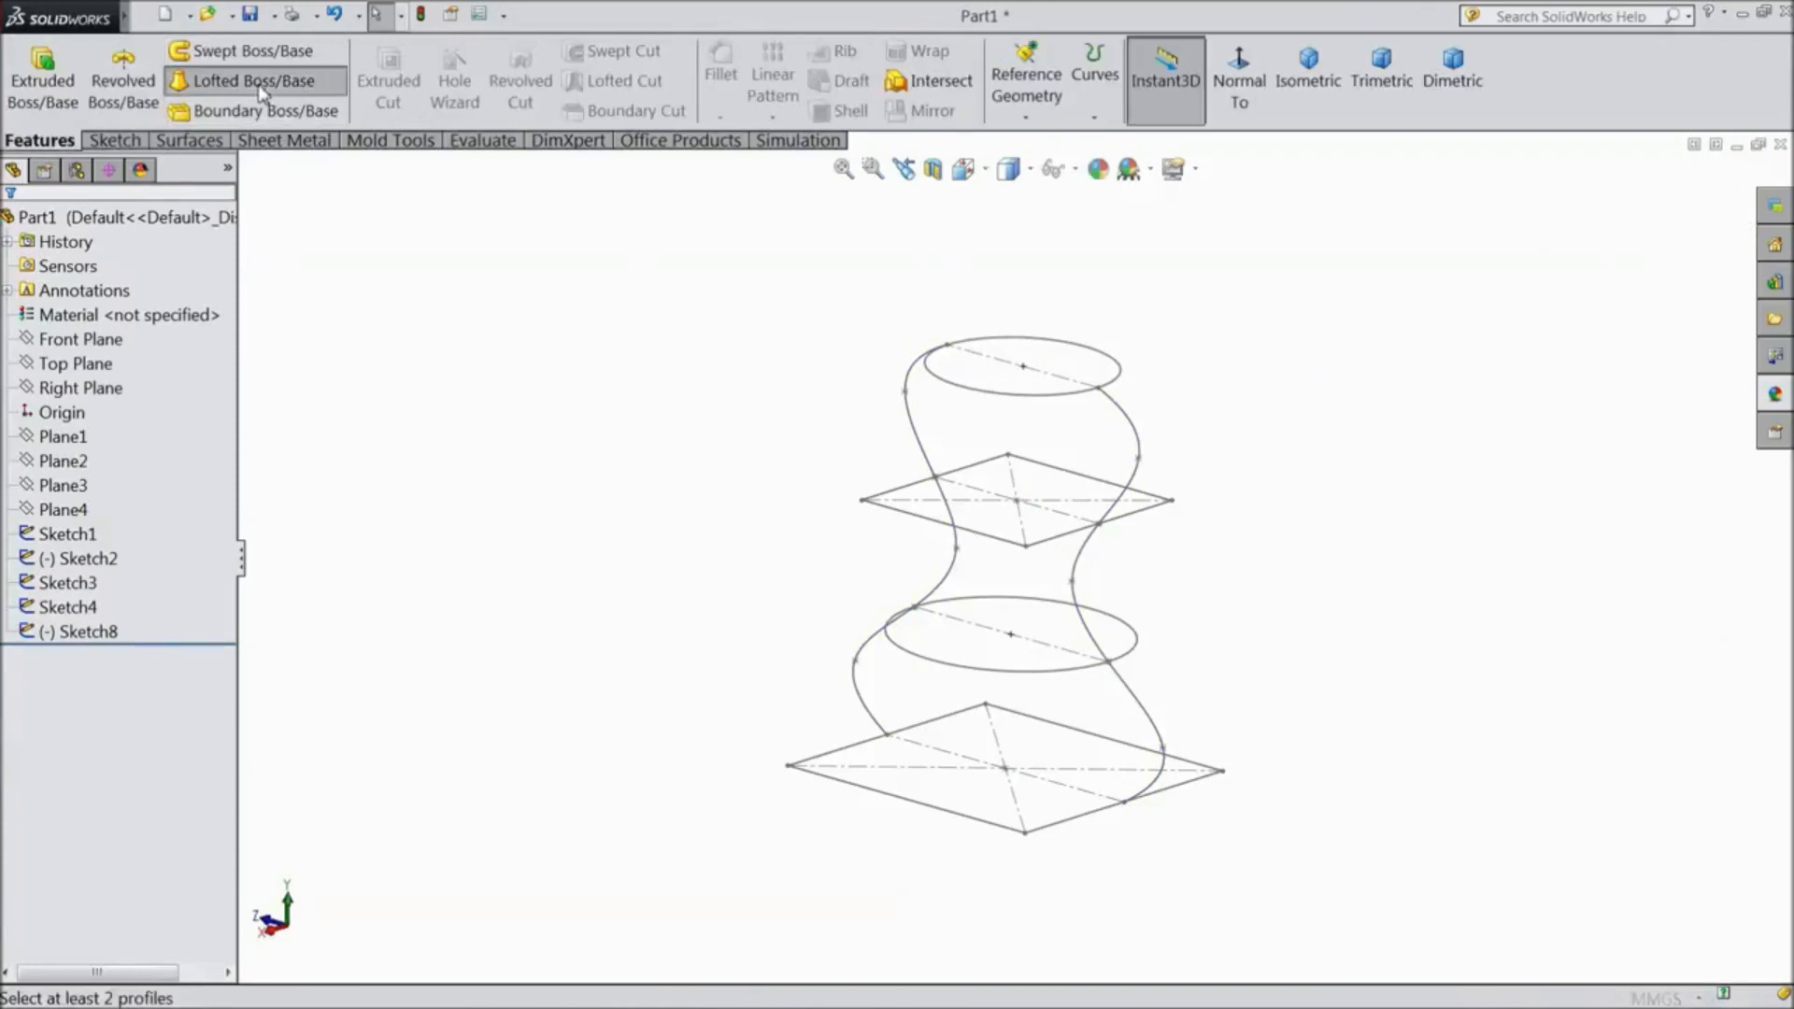
pyautogui.scroll(-2, 1153, 648)
pyautogui.click(998, 346)
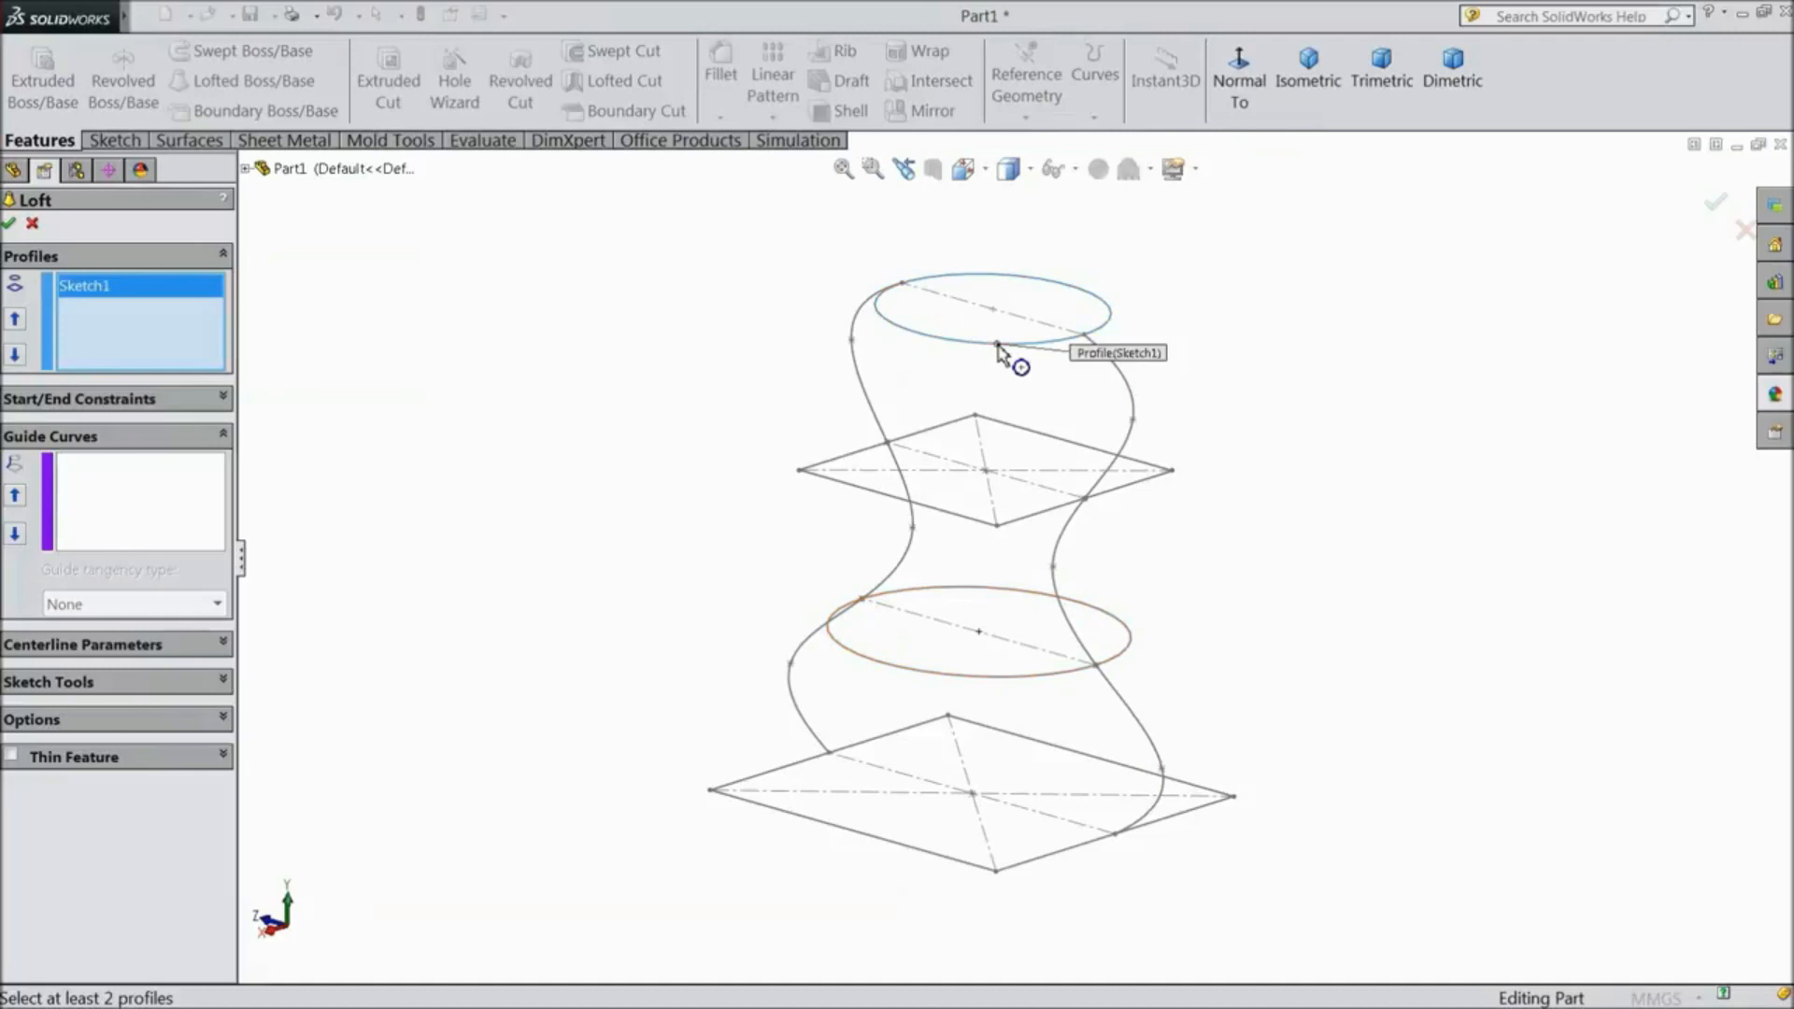
pyautogui.click(995, 526)
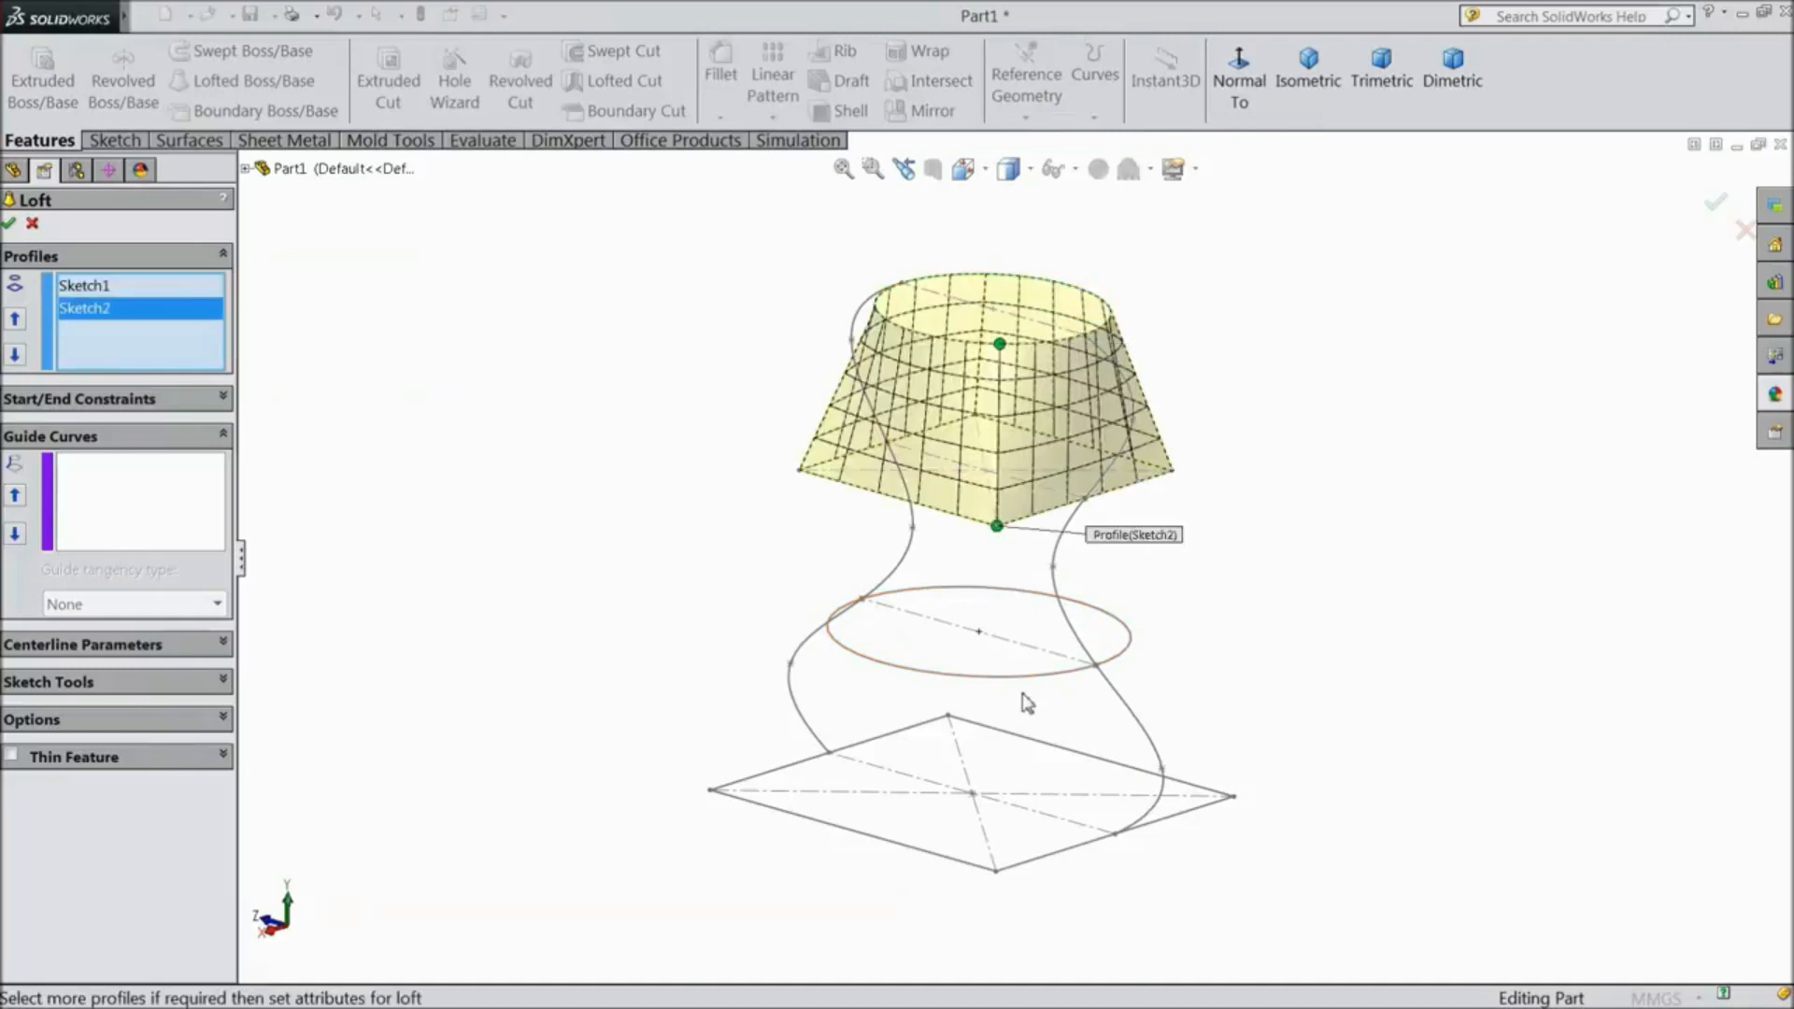
pyautogui.click(1002, 677)
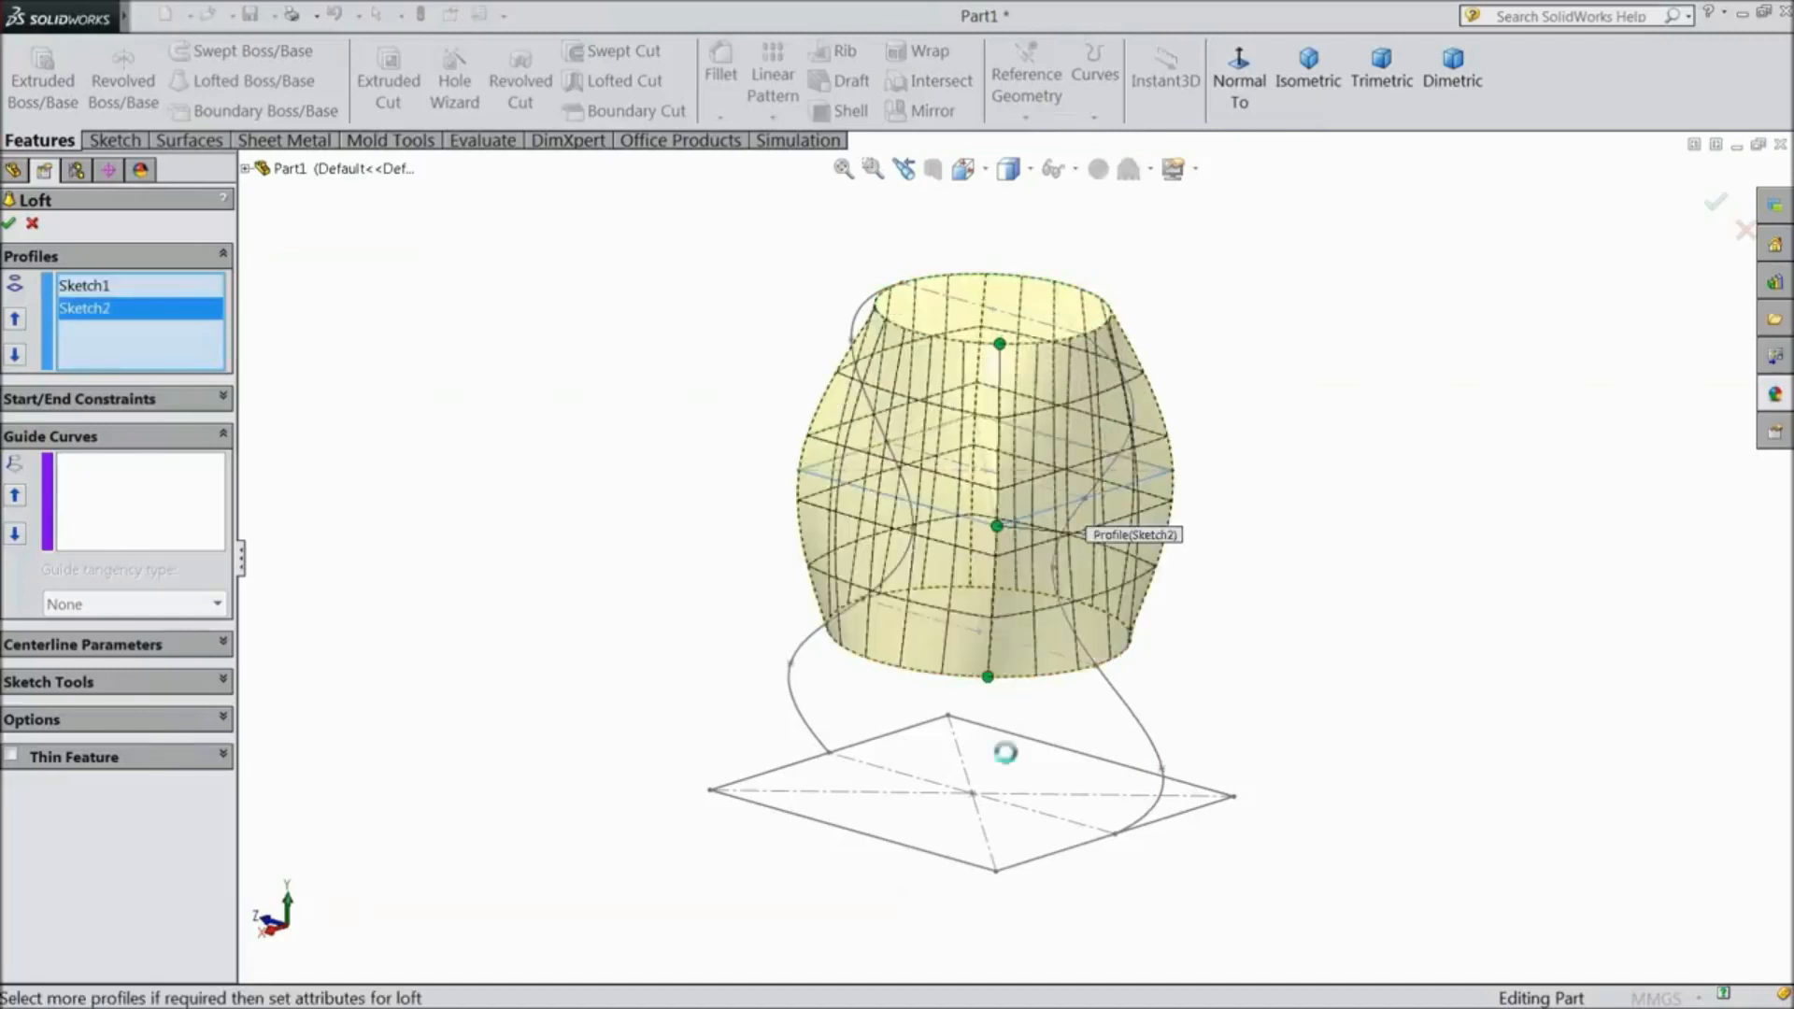
pyautogui.click(996, 872)
pyautogui.moveTo(1341, 704)
pyautogui.mouseDown(button='middle')
pyautogui.moveTo(1477, 620)
pyautogui.moveTo(1425, 686)
pyautogui.mouseUp(button='middle')
# - Add the left and right splines as two separate open-group guide curves, with influence type To Next Guide, and create the loft
pyautogui.click(149, 512)
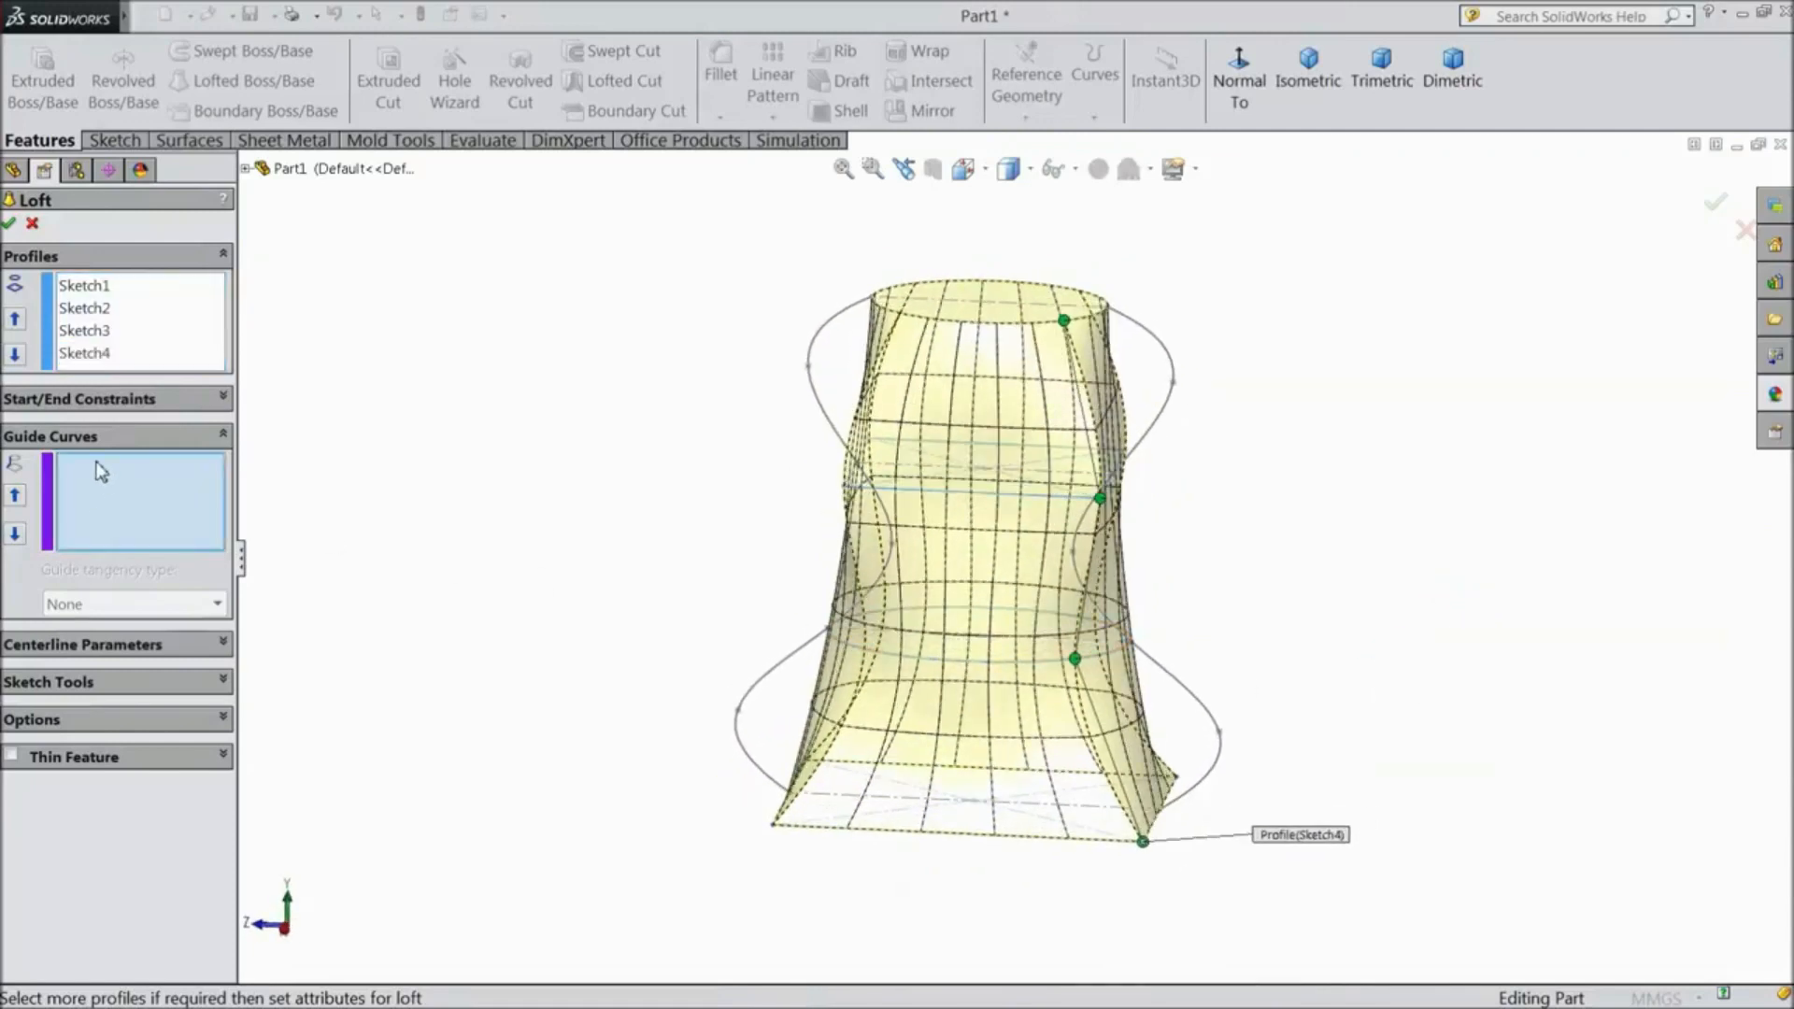
pyautogui.click(812, 400)
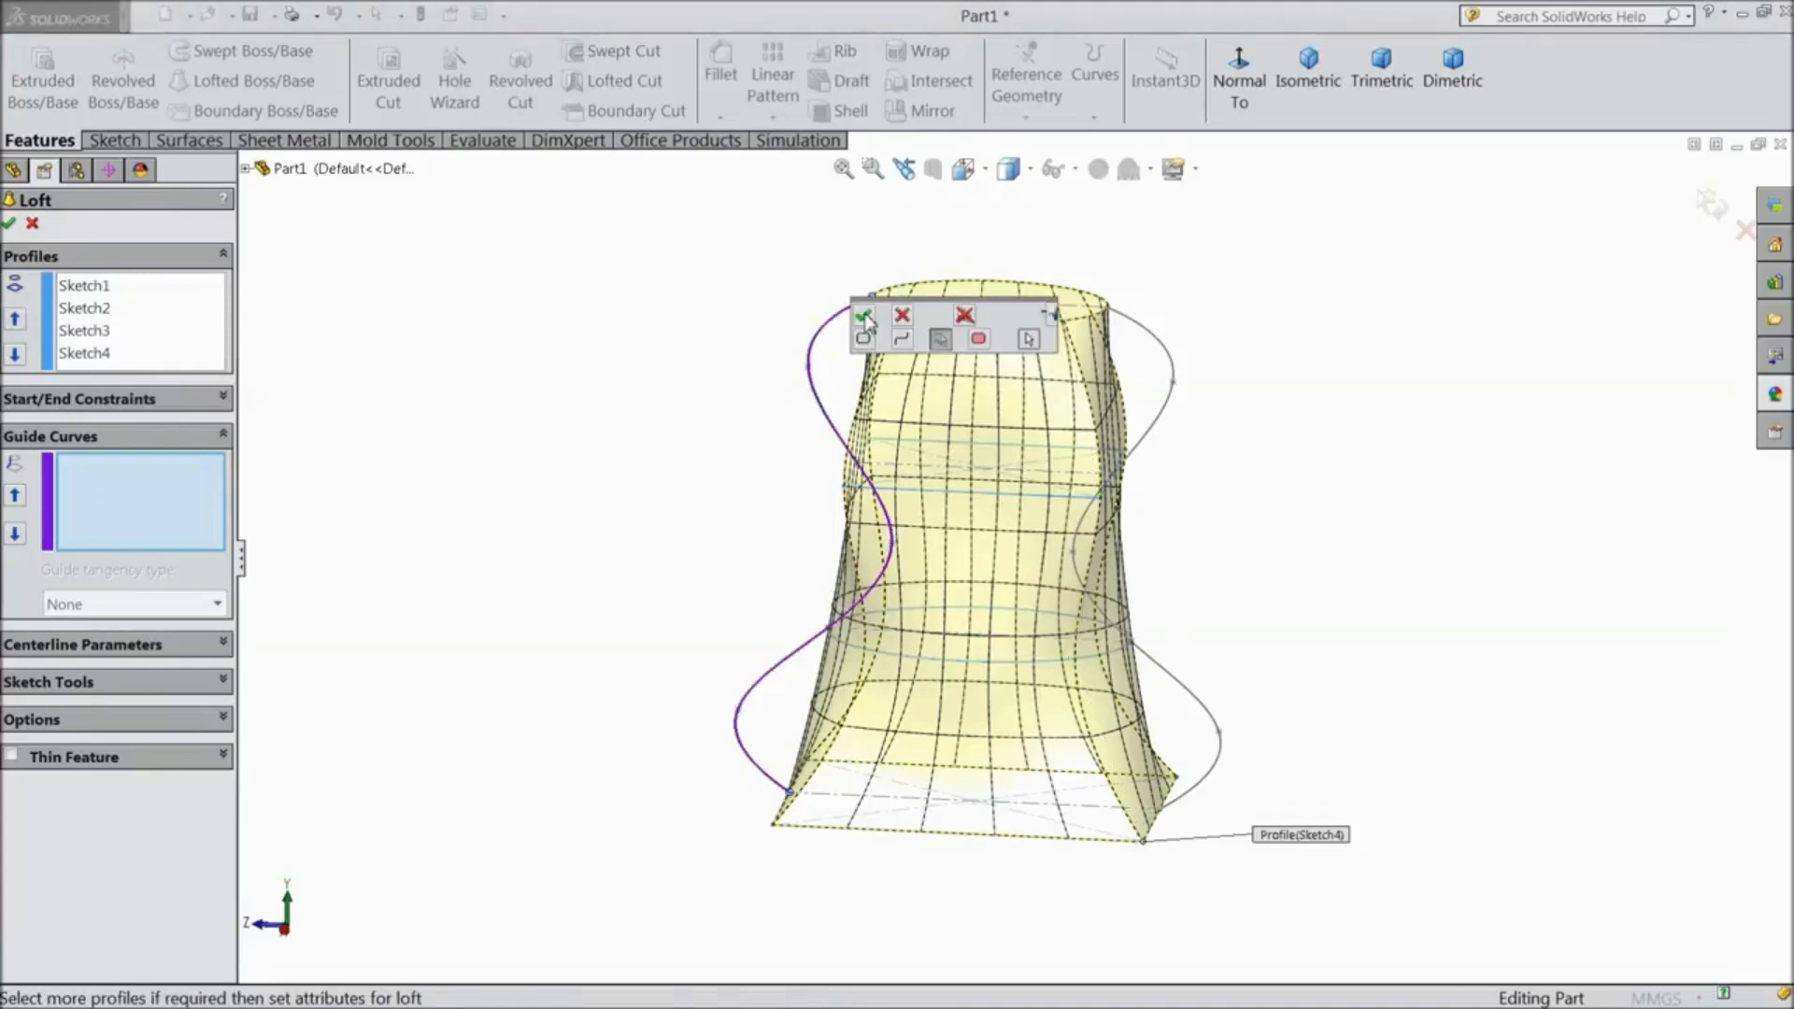
pyautogui.click(863, 316)
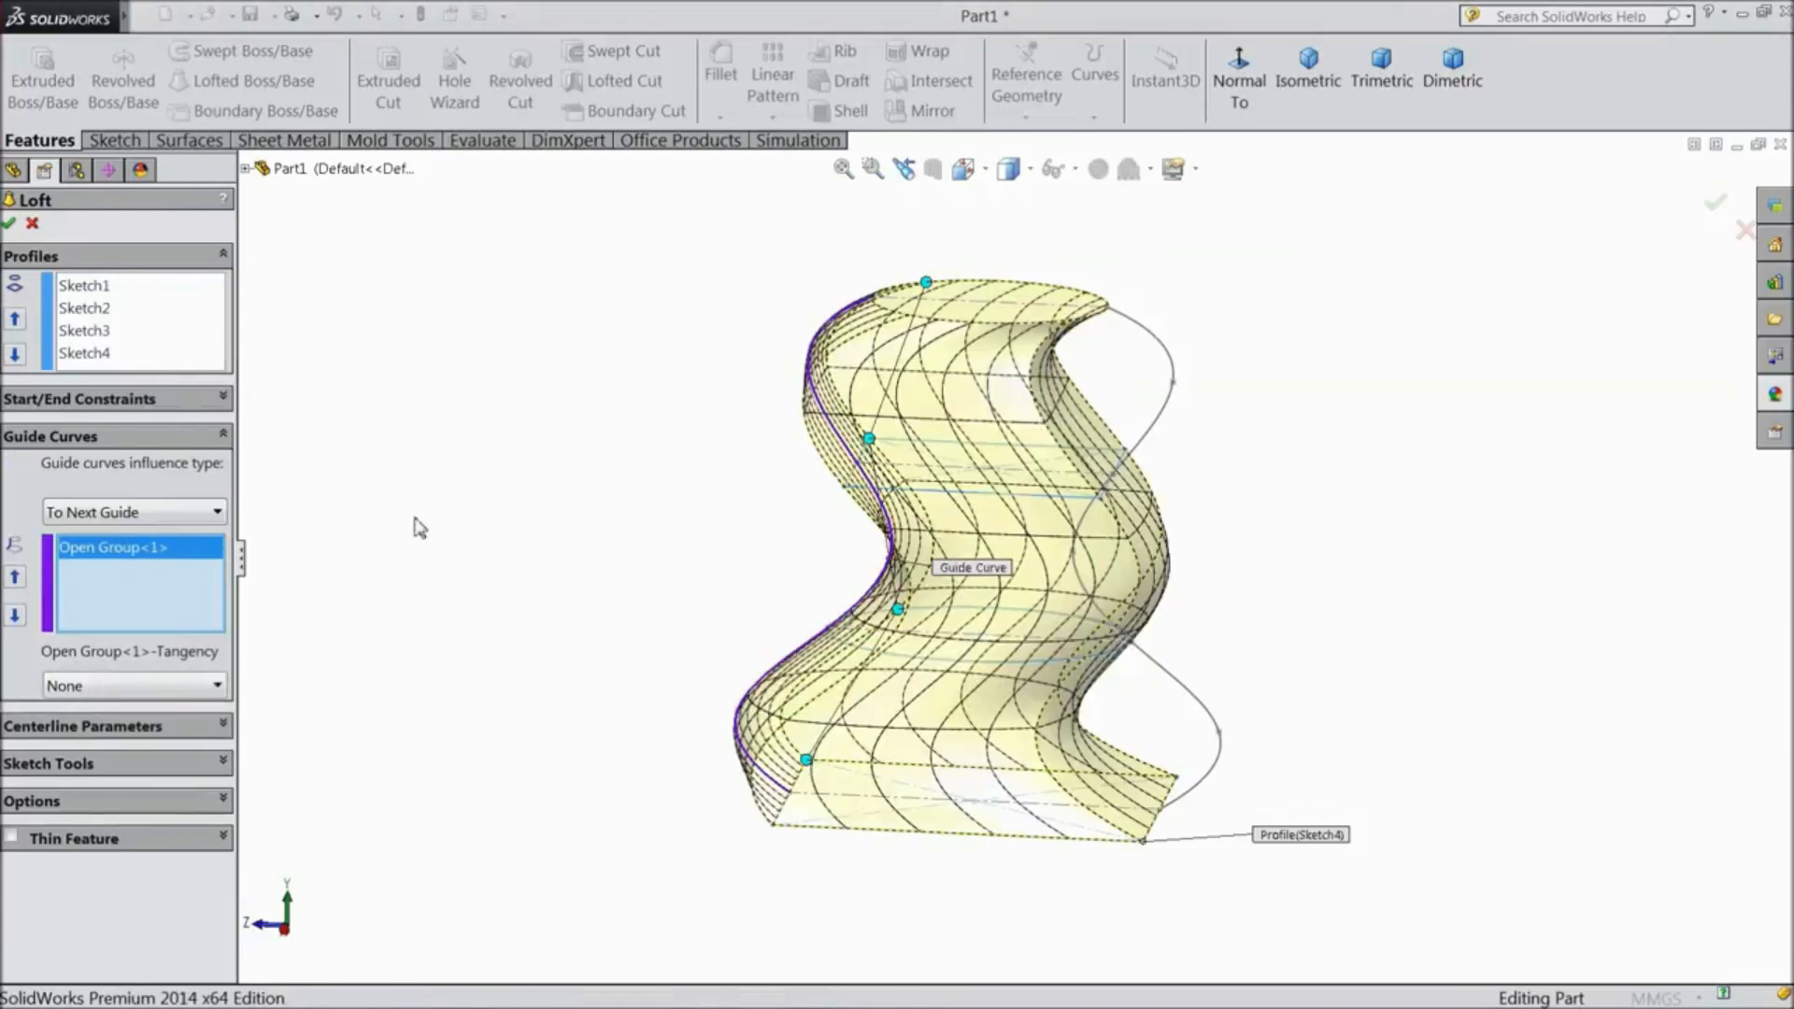
pyautogui.click(1159, 422)
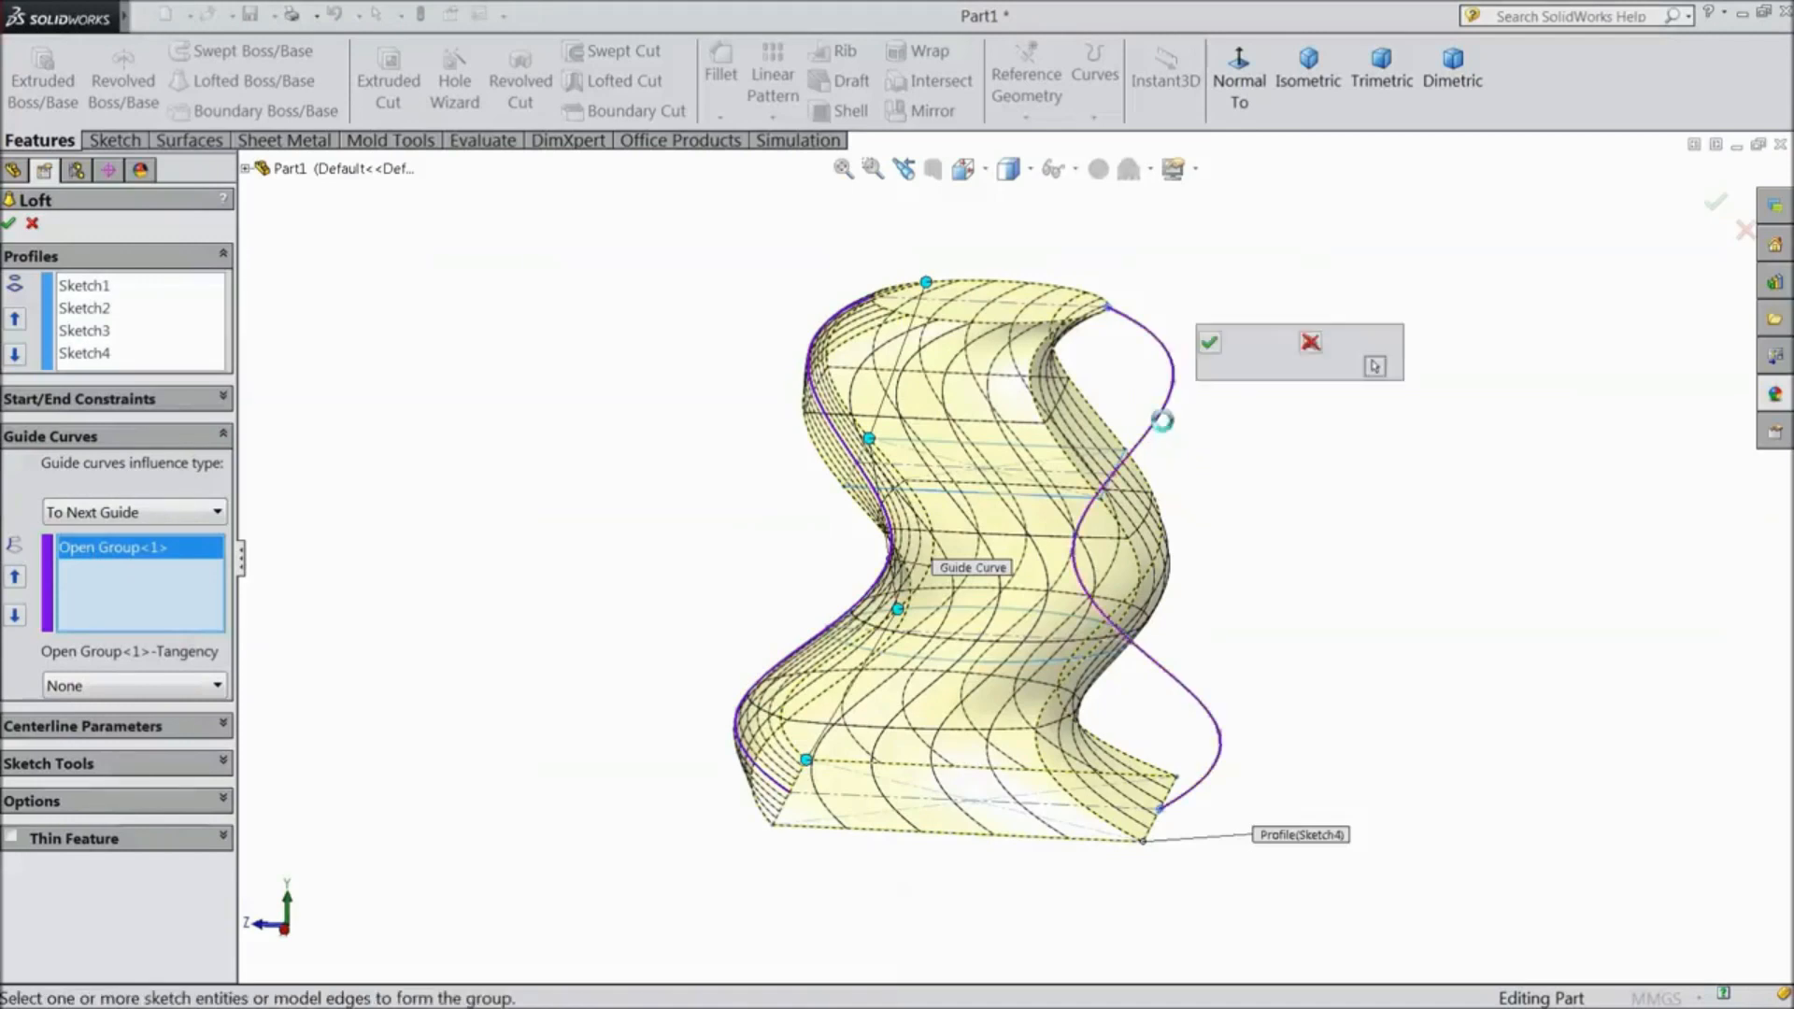
pyautogui.click(1210, 344)
pyautogui.moveTo(1235, 531)
pyautogui.mouseDown(button='middle')
pyautogui.moveTo(1261, 364)
pyautogui.moveTo(1253, 468)
pyautogui.moveTo(1217, 532)
pyautogui.moveTo(1184, 542)
pyautogui.moveTo(1229, 549)
pyautogui.moveTo(1218, 503)
pyautogui.mouseUp(button='middle')
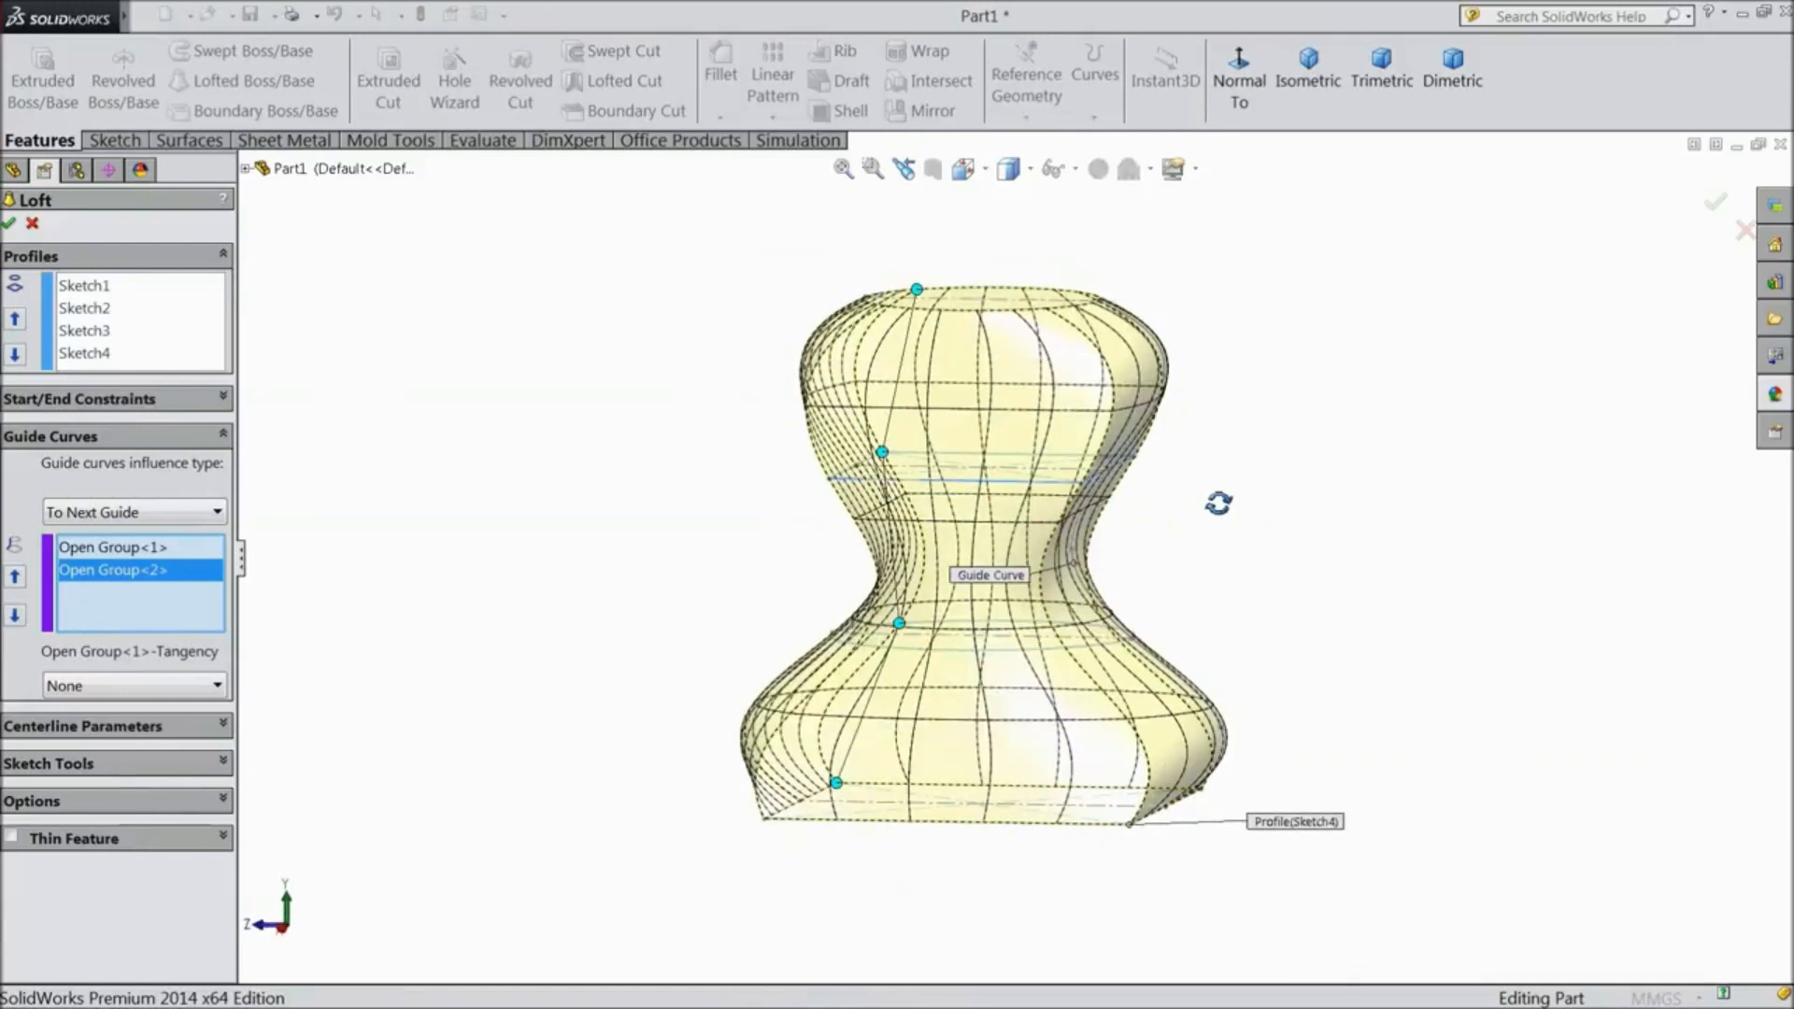
pyautogui.click(1715, 205)
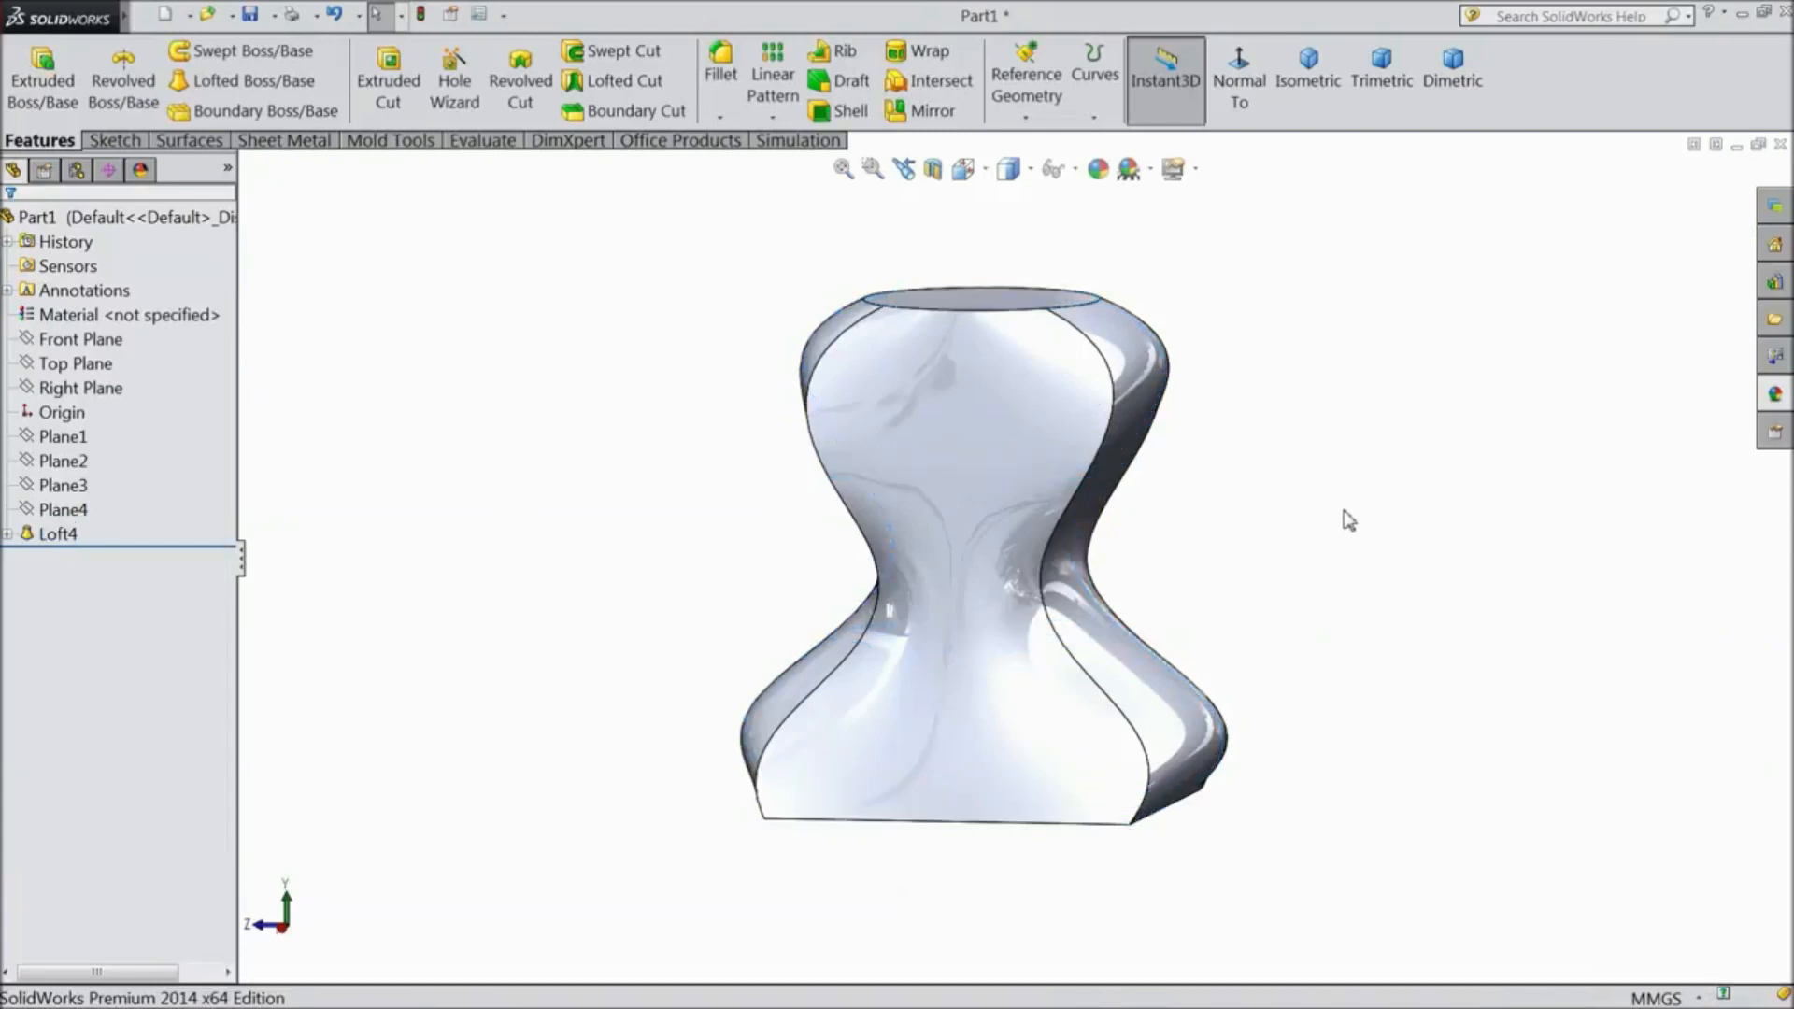
pyautogui.moveTo(1309, 538); pyautogui.dragTo(1226, 586, button='middle')
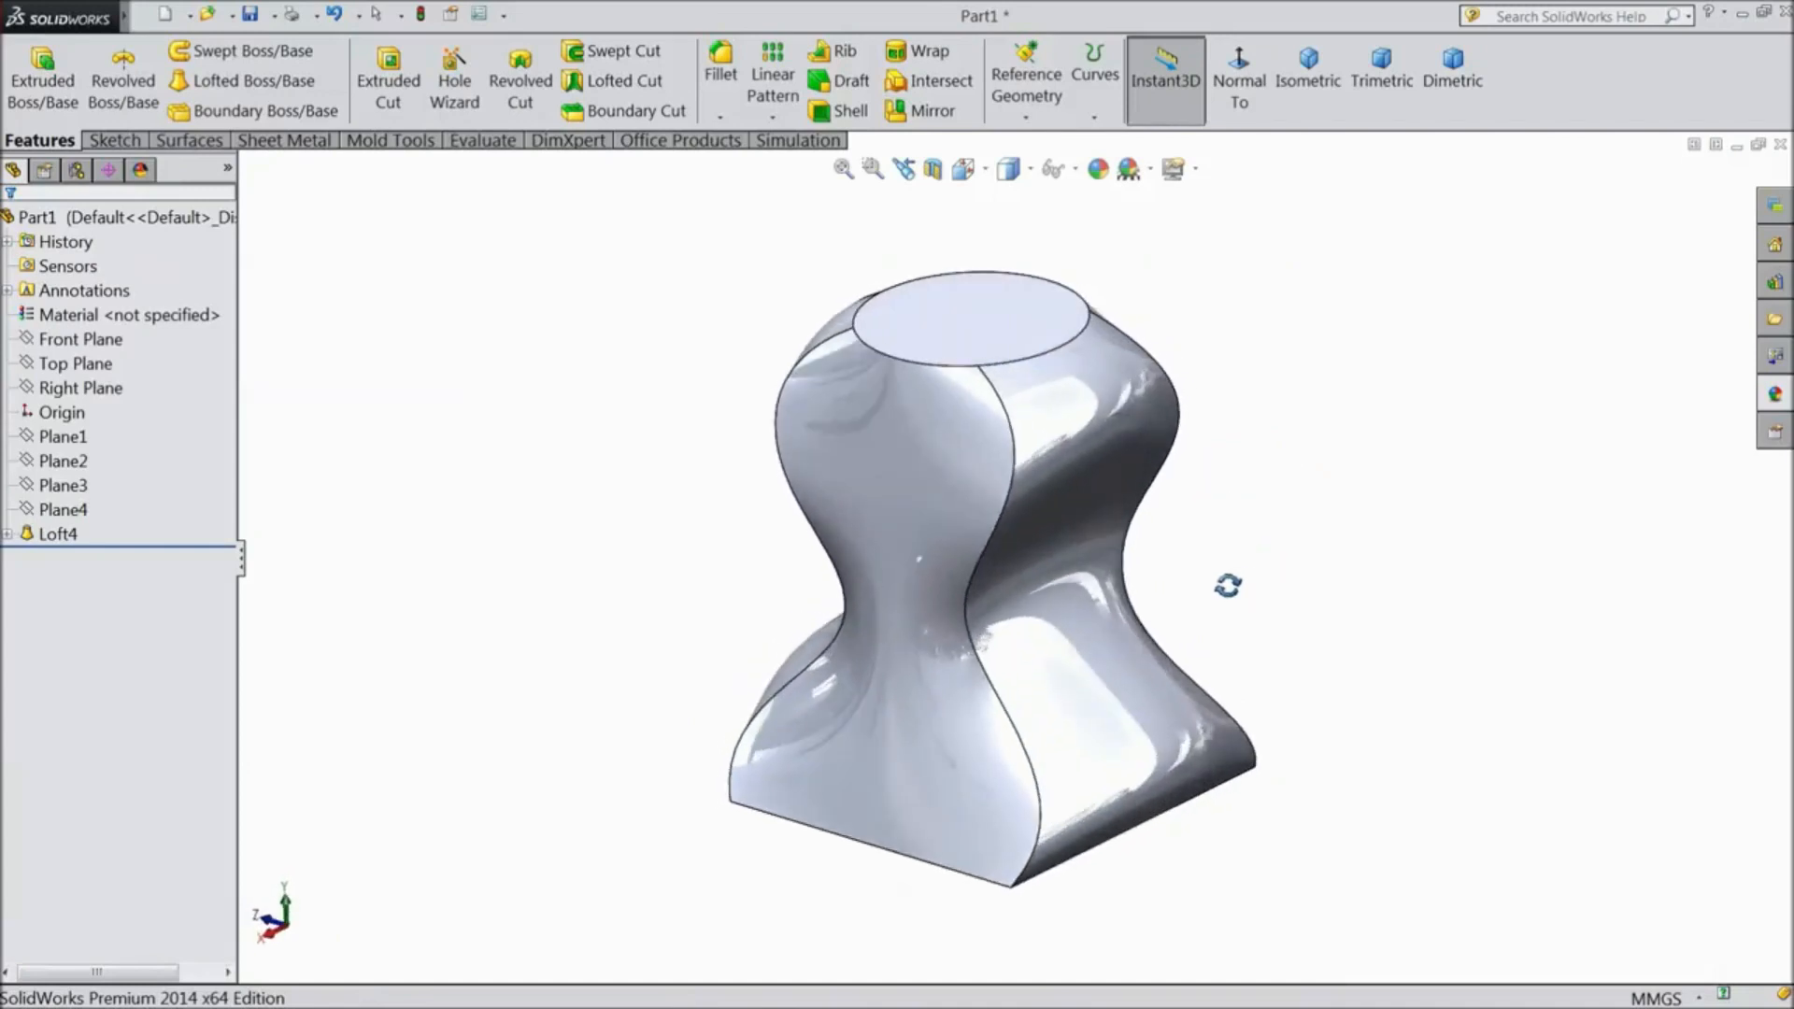